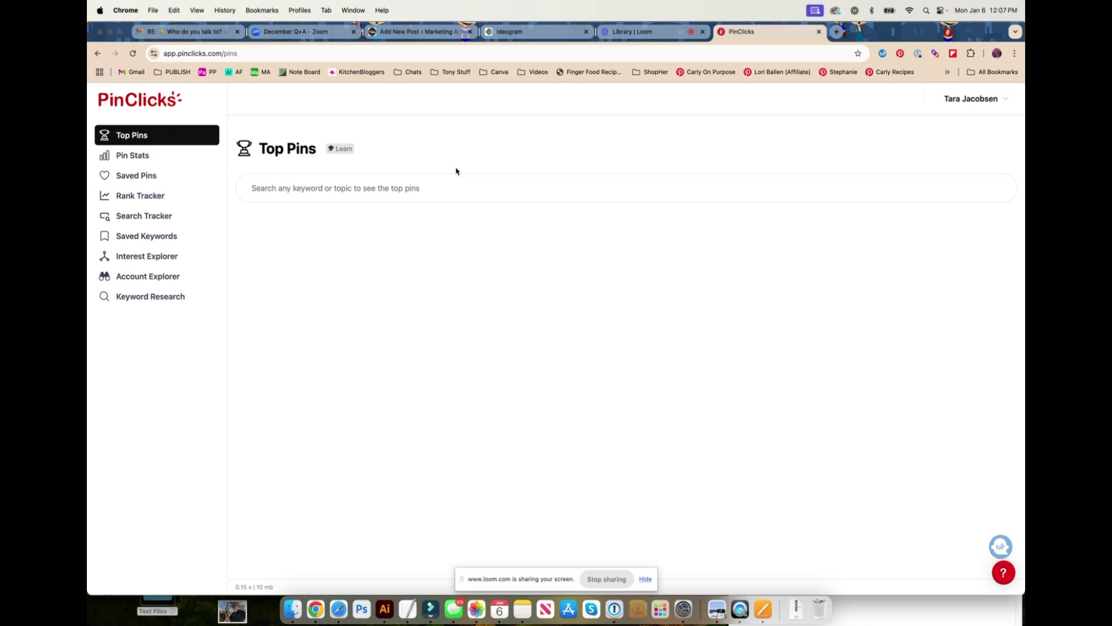
- Enter 'healthy lunch' in the Top Pins keyword search field
{"action": "left_click", "coordinate": [286, 189]}
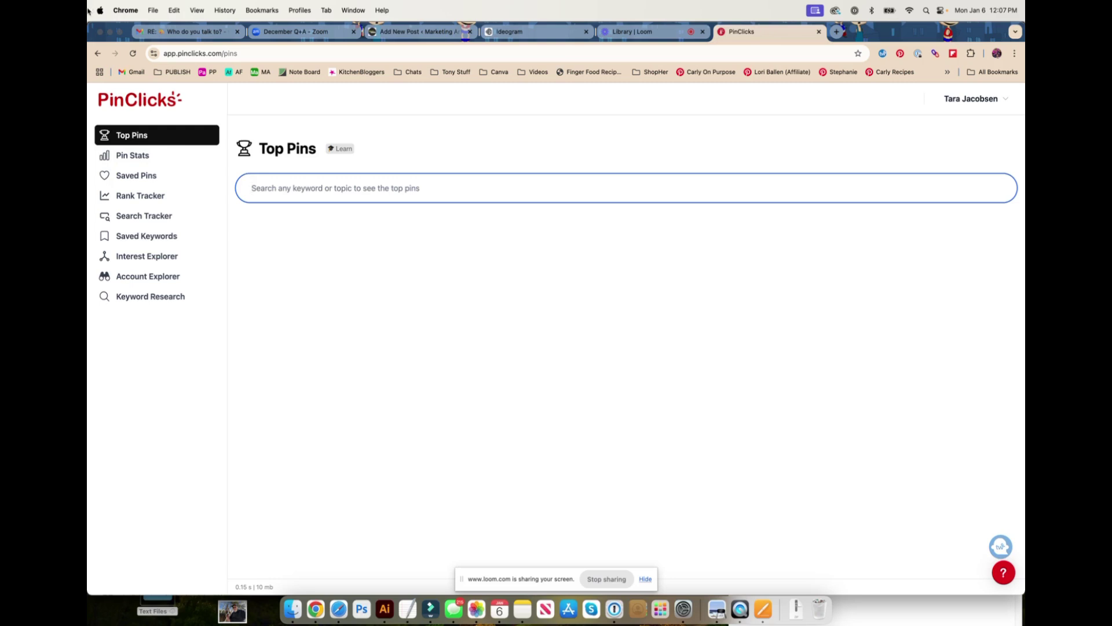
{"action": "type", "text": "healt"}
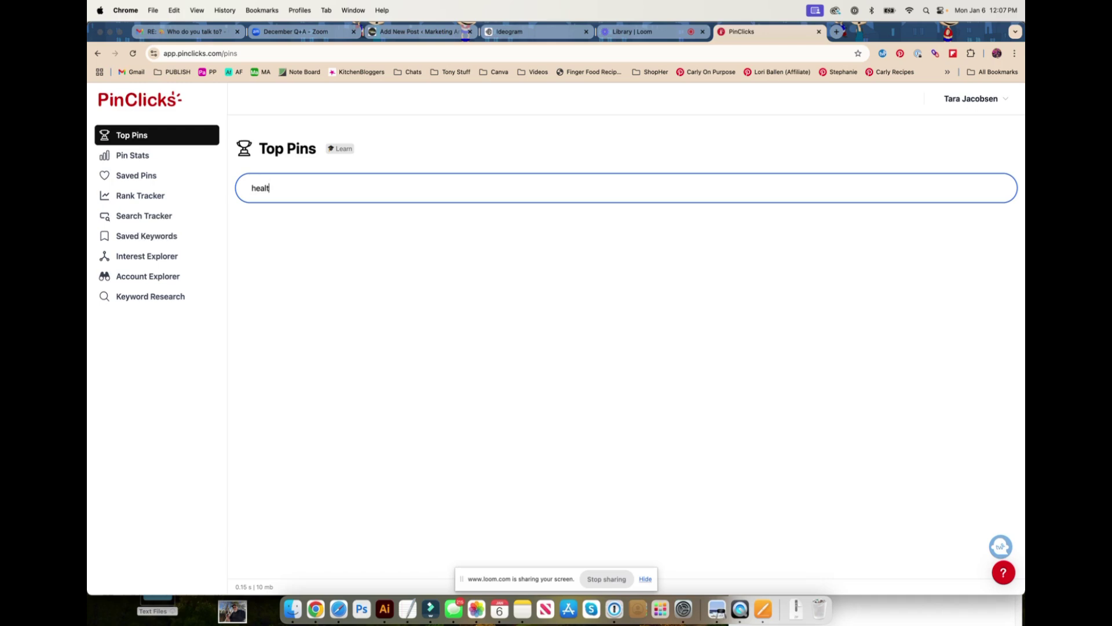
{"action": "type", "text": "hy lunch"}
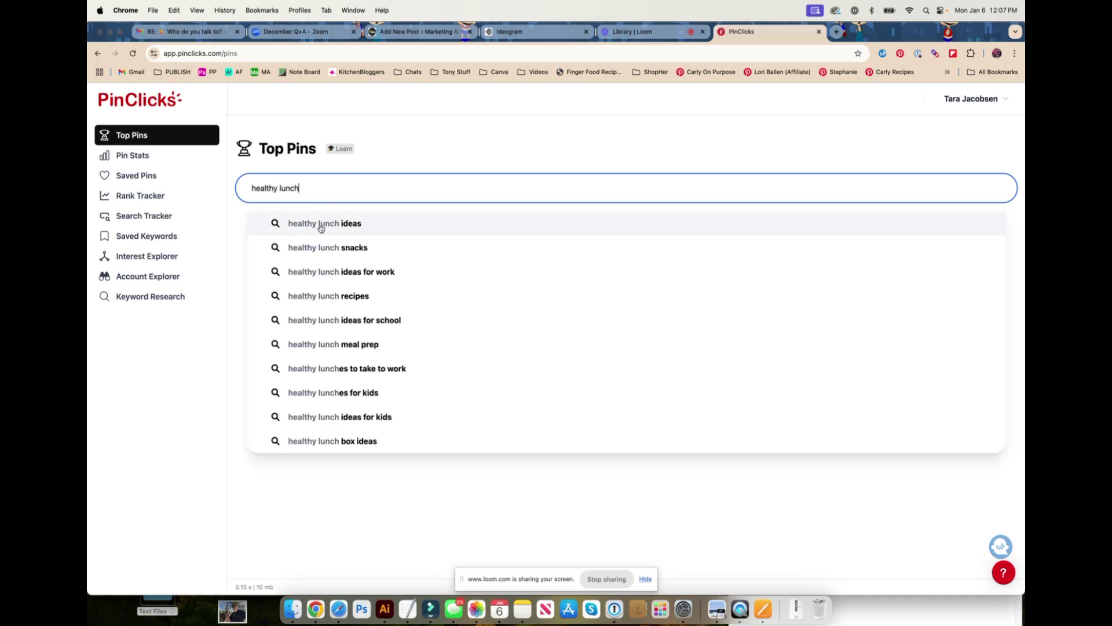
- Open pinterest.com in a new tab and start a search for 'healthy'
{"action": "left_click", "coordinate": [836, 31]}
{"action": "type", "text": "pinter"}
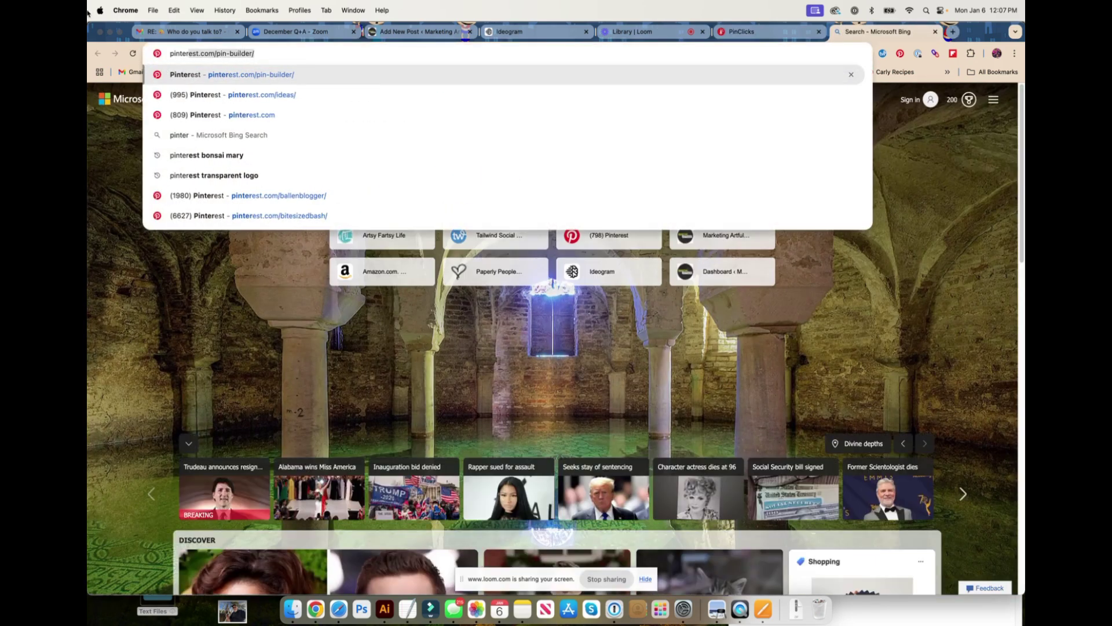
{"action": "key", "text": "Return"}
{"action": "left_click", "coordinate": [490, 103]}
{"action": "type", "text": "healthy"}
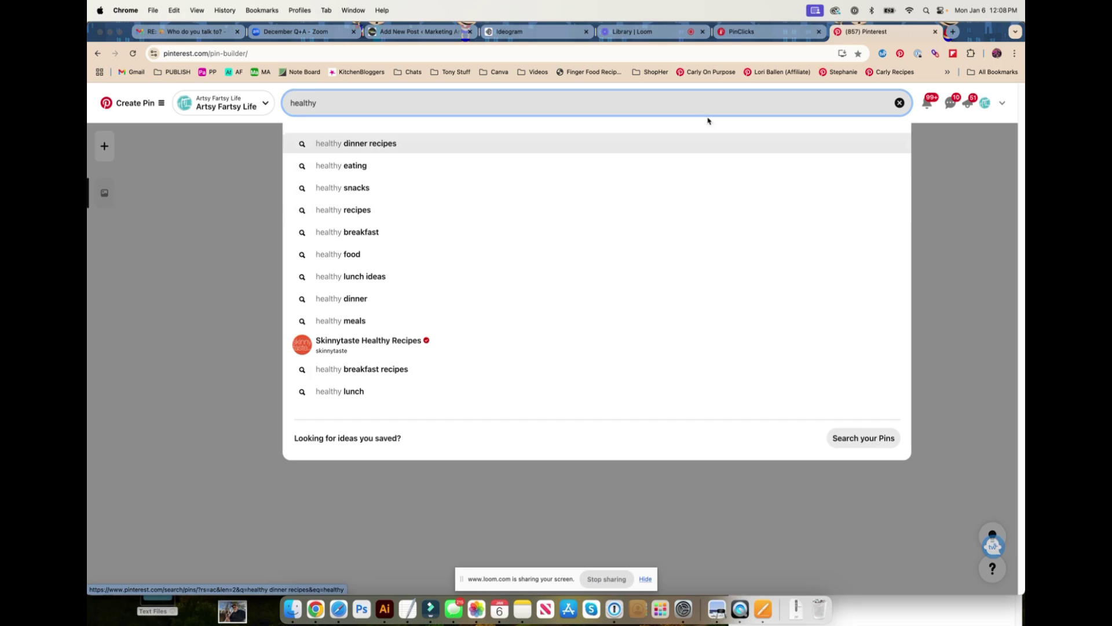
- Complete the Pinterest search as 'healthy lunch' and return to PinClicks
{"action": "left_click", "coordinate": [769, 32]}
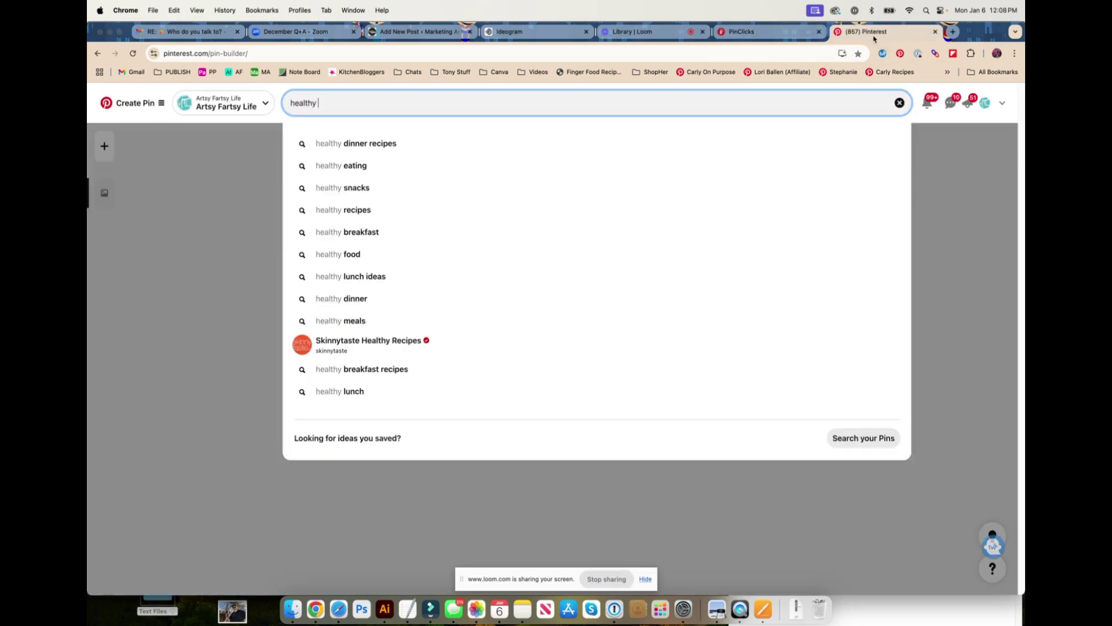
{"action": "left_click", "coordinate": [882, 34]}
{"action": "type", "text": "lunch"}
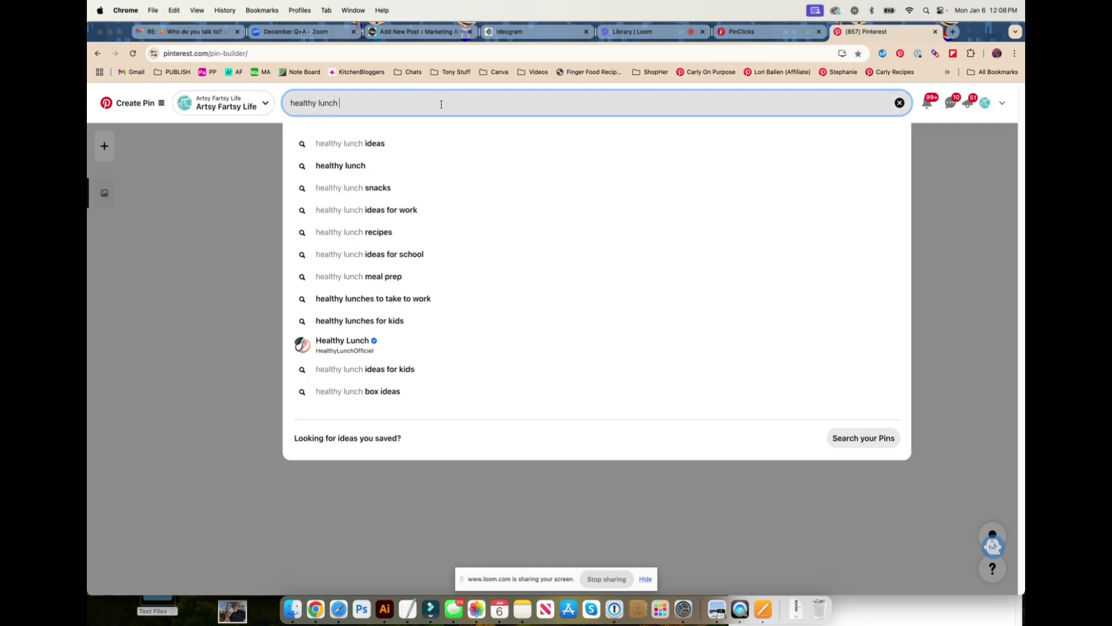
{"action": "left_click", "coordinate": [742, 32]}
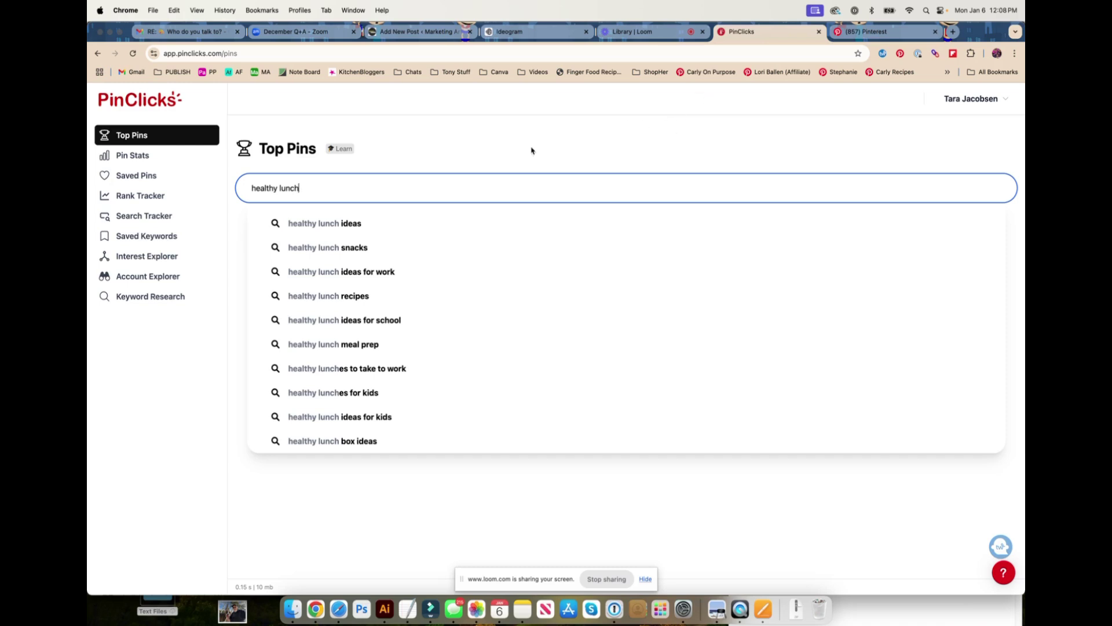
- Search top pins for 'healthy lunch ideas' and preview several pins, including the tuna salad pin
{"action": "left_click", "coordinate": [361, 230]}
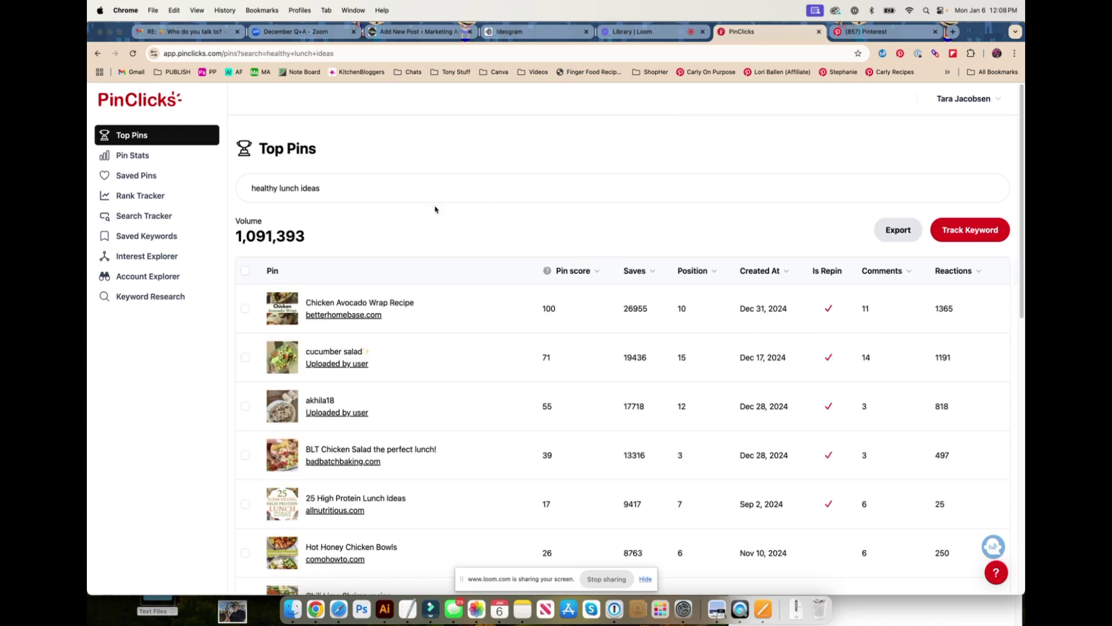
{"action": "scroll", "coordinate": [435, 209], "scroll_direction": "down", "scroll_amount": 3}
{"action": "mouse_move", "coordinate": [435, 212]}
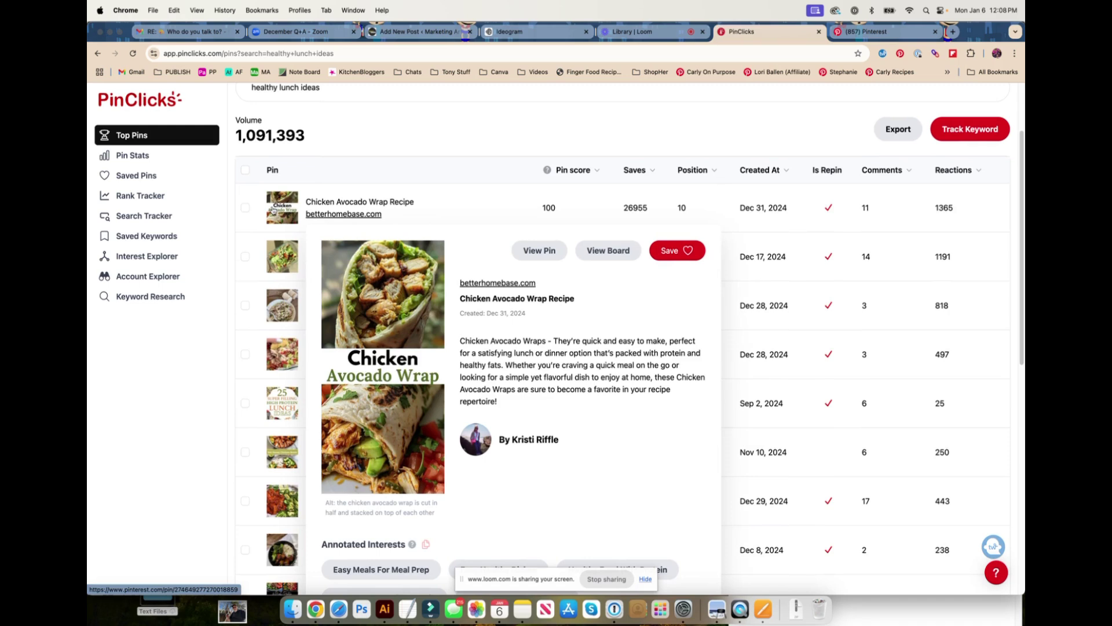
{"action": "mouse_move", "coordinate": [316, 257]}
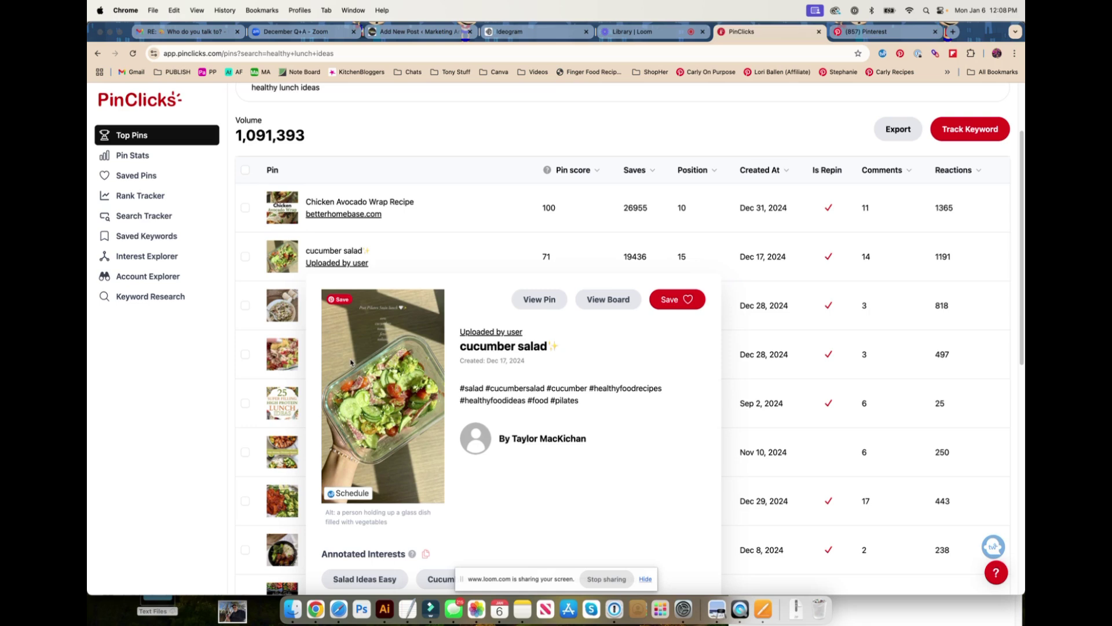
{"action": "mouse_move", "coordinate": [283, 307]}
{"action": "scroll", "coordinate": [284, 309], "scroll_direction": "down", "scroll_amount": 1}
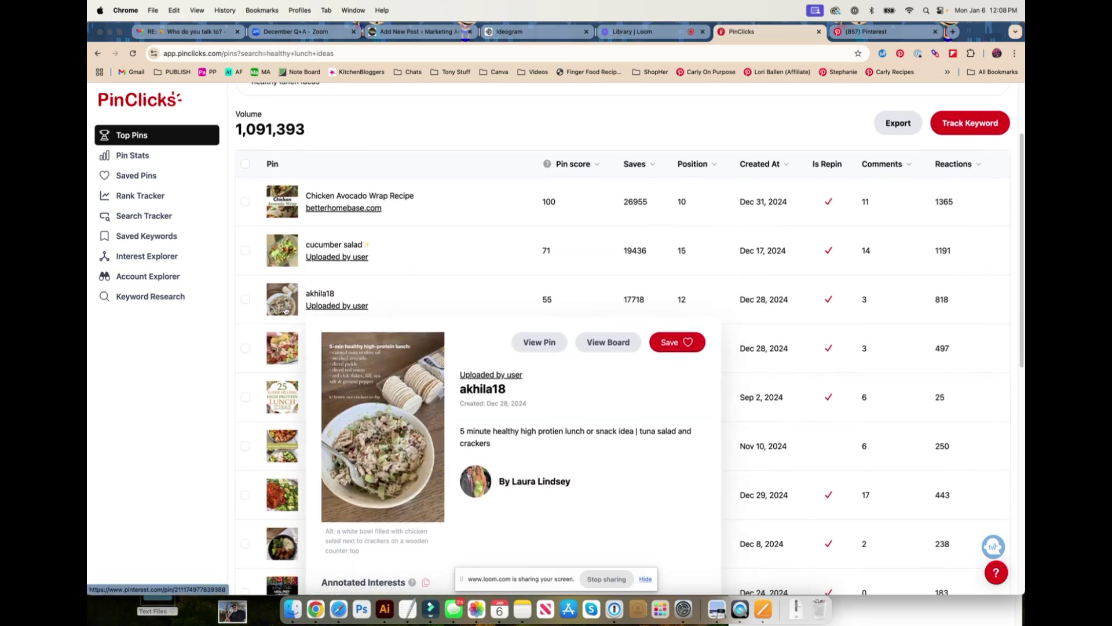
{"action": "scroll", "coordinate": [284, 310], "scroll_direction": "down", "scroll_amount": 3}
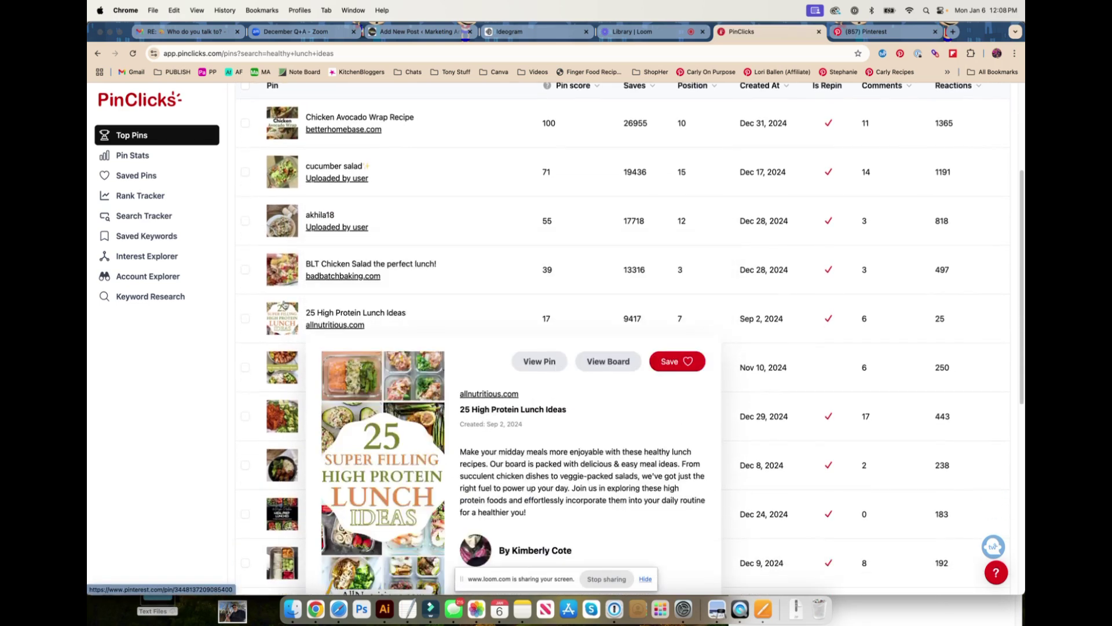
{"action": "mouse_move", "coordinate": [293, 218]}
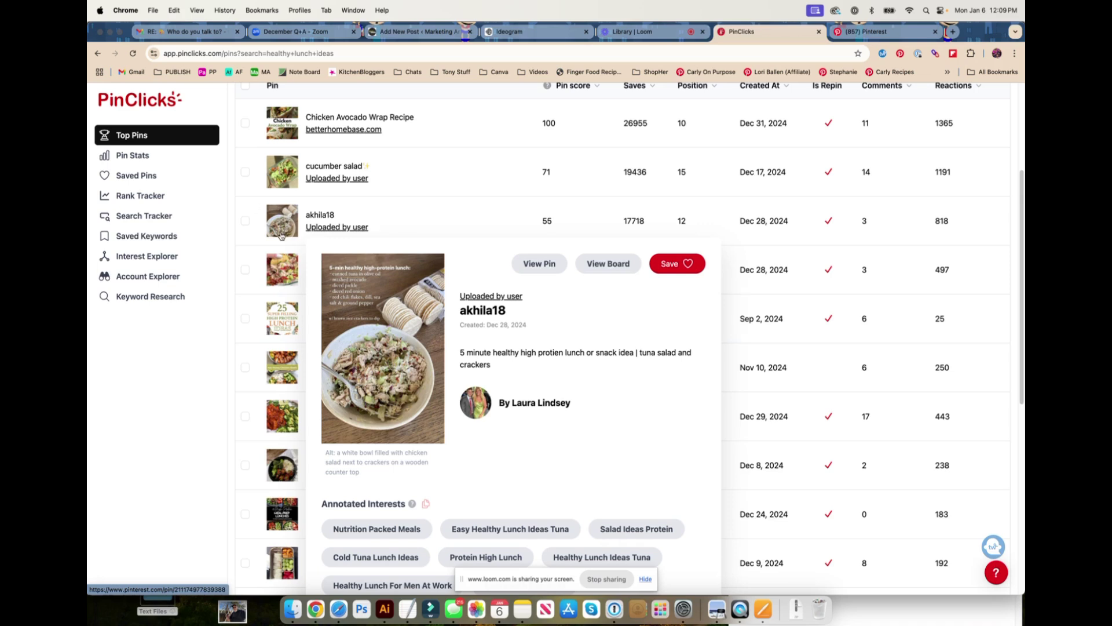
{"action": "scroll", "coordinate": [282, 255], "scroll_direction": "down", "scroll_amount": 1}
{"action": "mouse_move", "coordinate": [283, 274]}
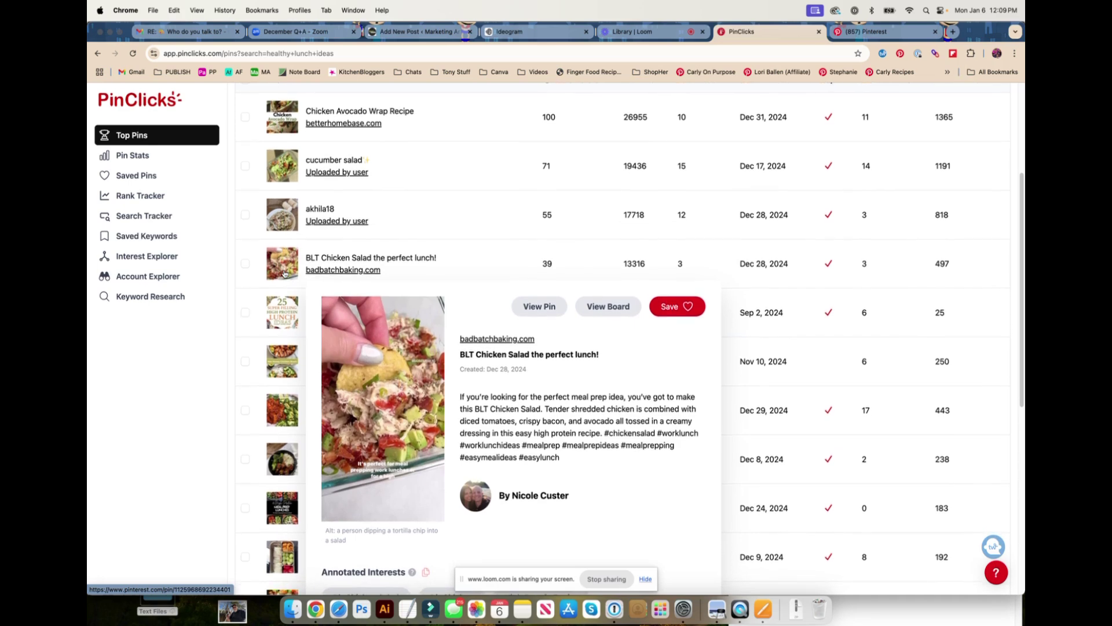
{"action": "scroll", "coordinate": [637, 191], "scroll_direction": "up", "scroll_amount": 2}
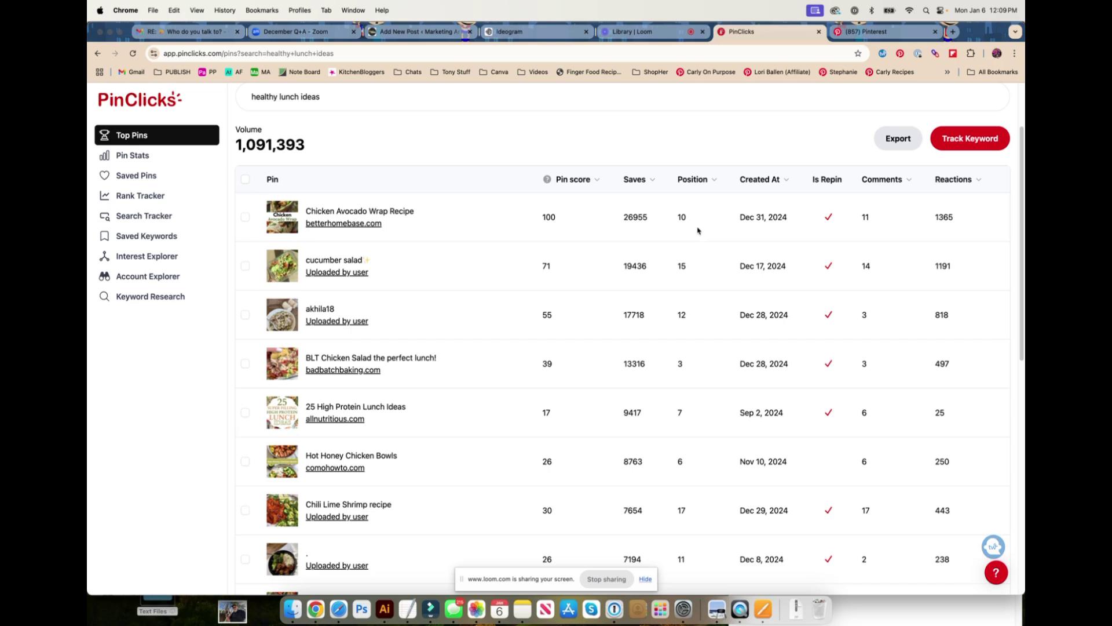
{"action": "scroll", "coordinate": [682, 324], "scroll_direction": "down", "scroll_amount": 1}
{"action": "scroll", "coordinate": [682, 325], "scroll_direction": "down", "scroll_amount": 2}
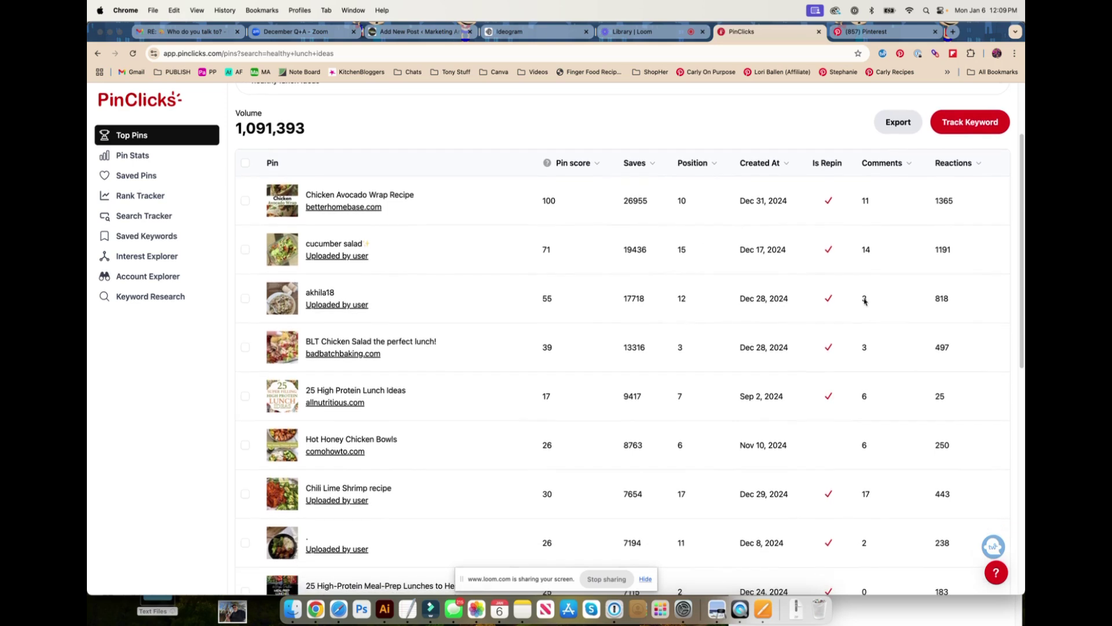
{"action": "mouse_move", "coordinate": [288, 405]}
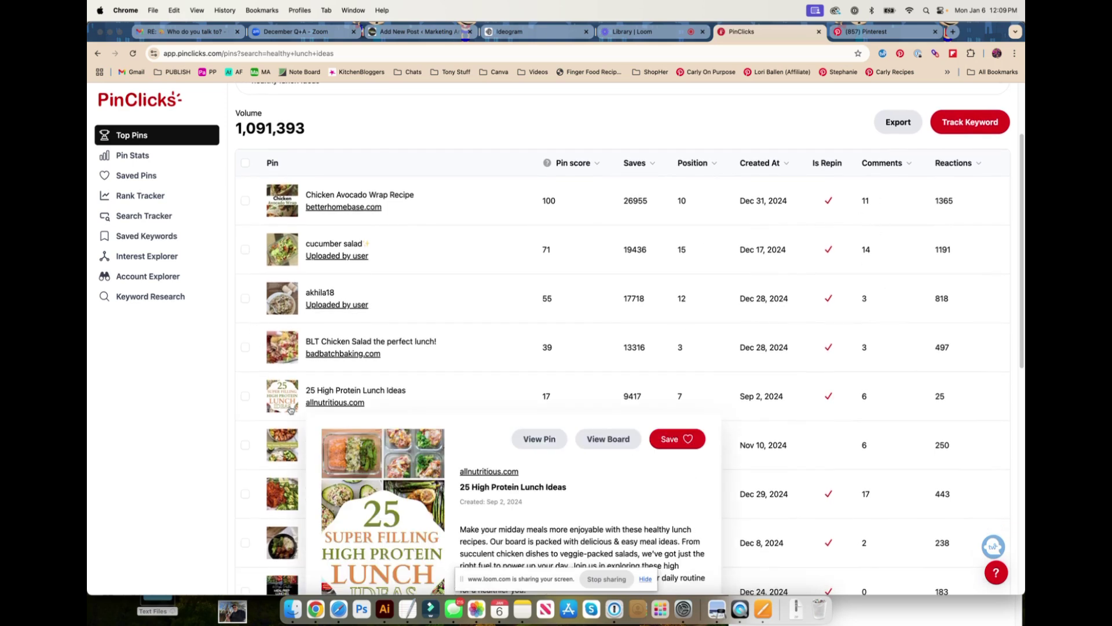
{"action": "scroll", "coordinate": [286, 400], "scroll_direction": "down", "scroll_amount": 5}
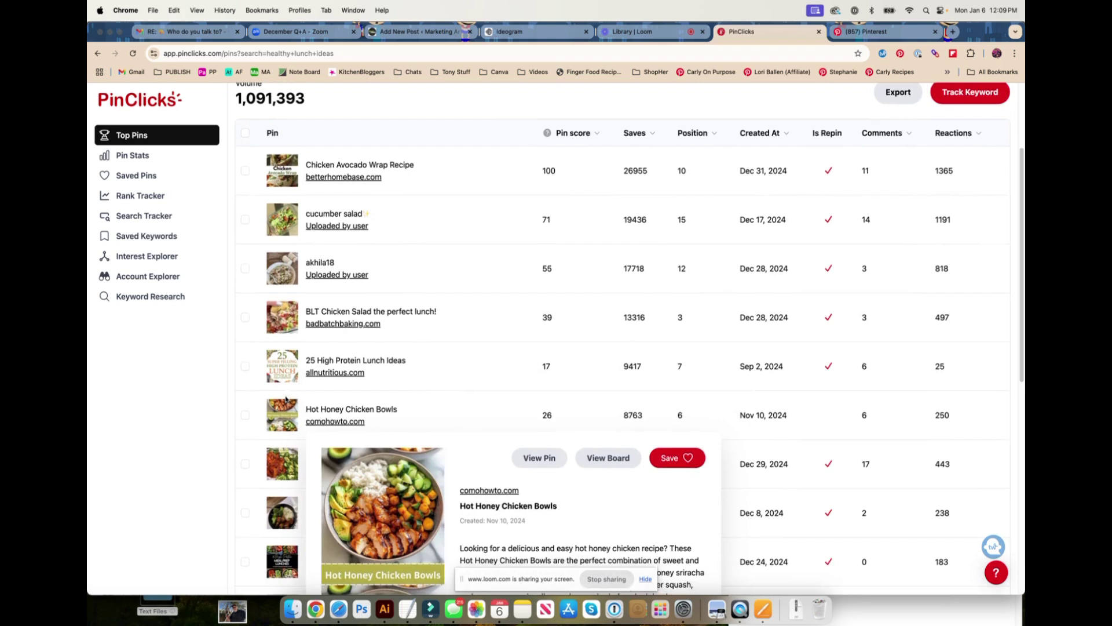
{"action": "scroll", "coordinate": [279, 323], "scroll_direction": "up", "scroll_amount": 5}
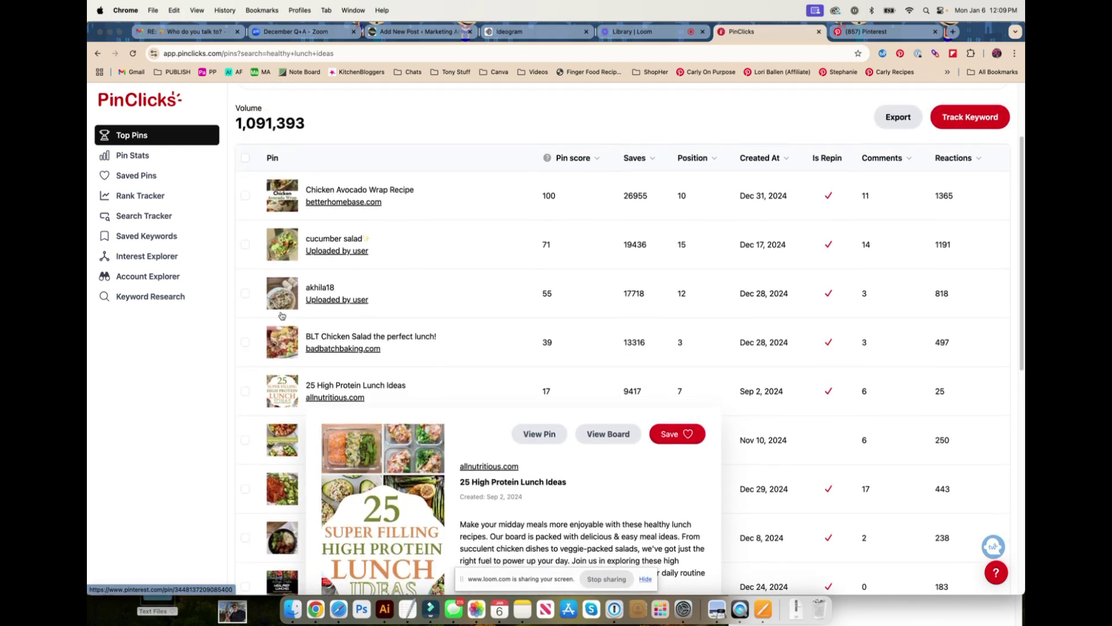
{"action": "mouse_move", "coordinate": [273, 381]}
{"action": "scroll", "coordinate": [282, 391], "scroll_direction": "down", "scroll_amount": 4}
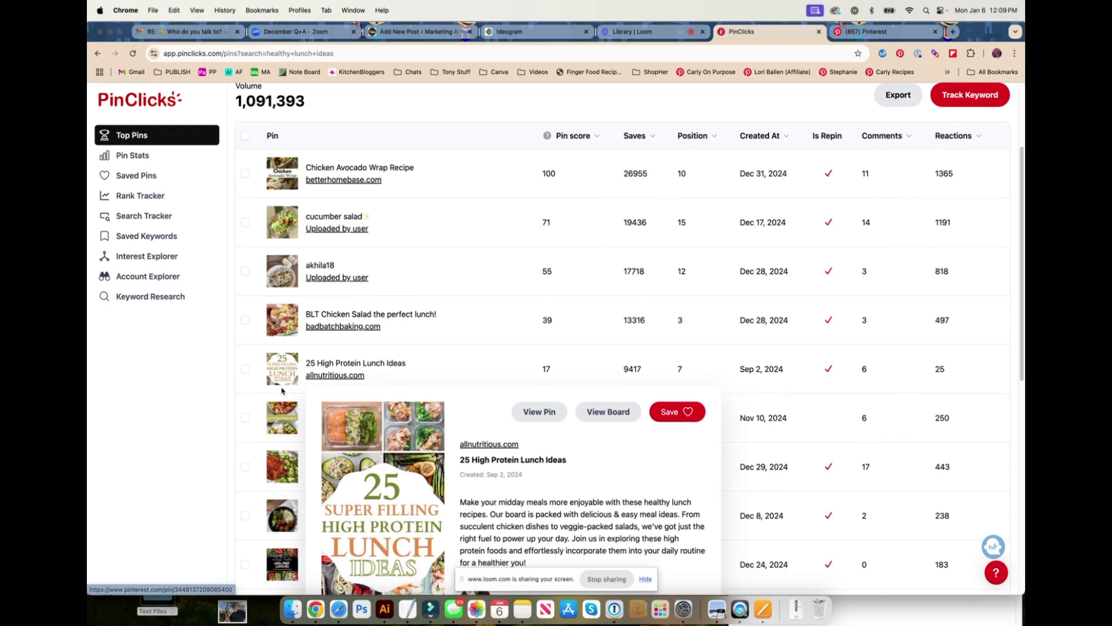
{"action": "scroll", "coordinate": [281, 377], "scroll_direction": "down", "scroll_amount": 2}
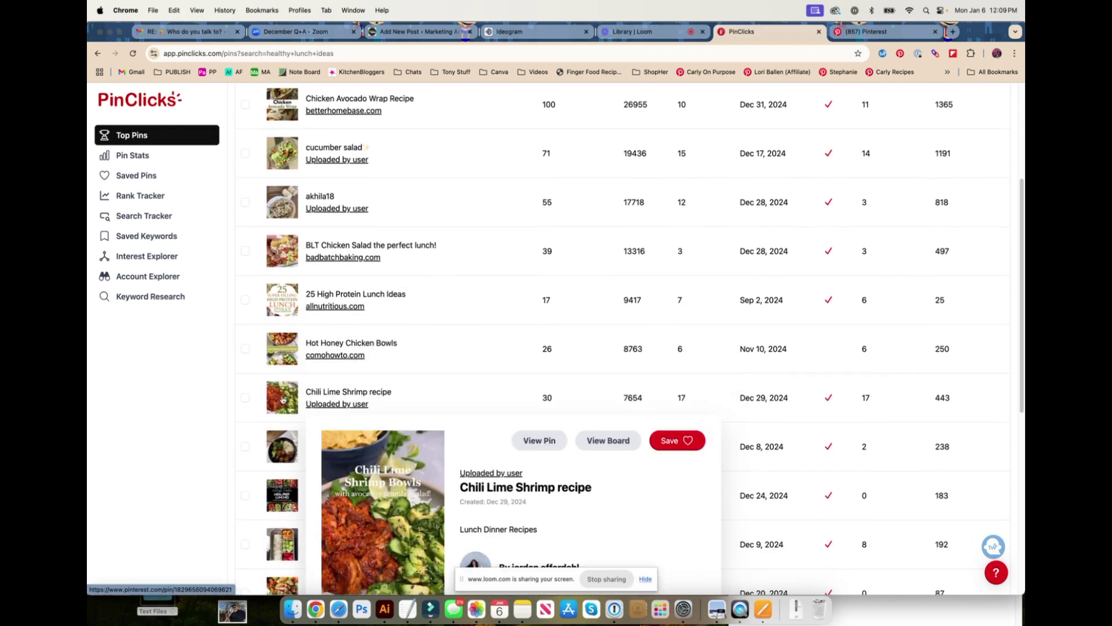
{"action": "scroll", "coordinate": [281, 405], "scroll_direction": "down", "scroll_amount": 2}
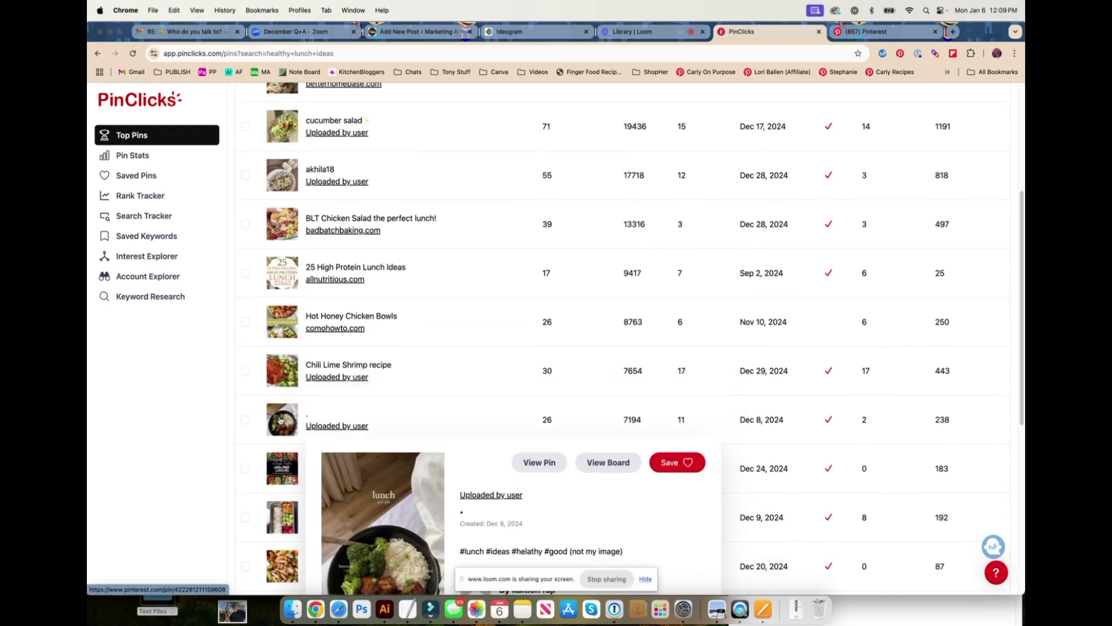
{"action": "scroll", "coordinate": [280, 419], "scroll_direction": "up", "scroll_amount": 1}
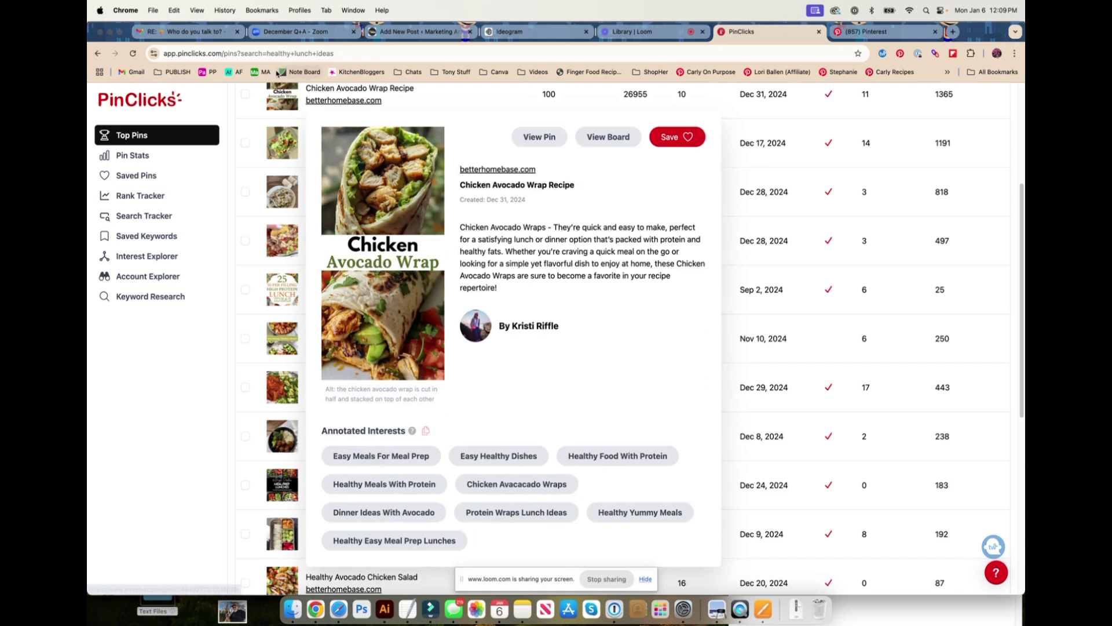
{"action": "scroll", "coordinate": [278, 324], "scroll_direction": "up", "scroll_amount": 3}
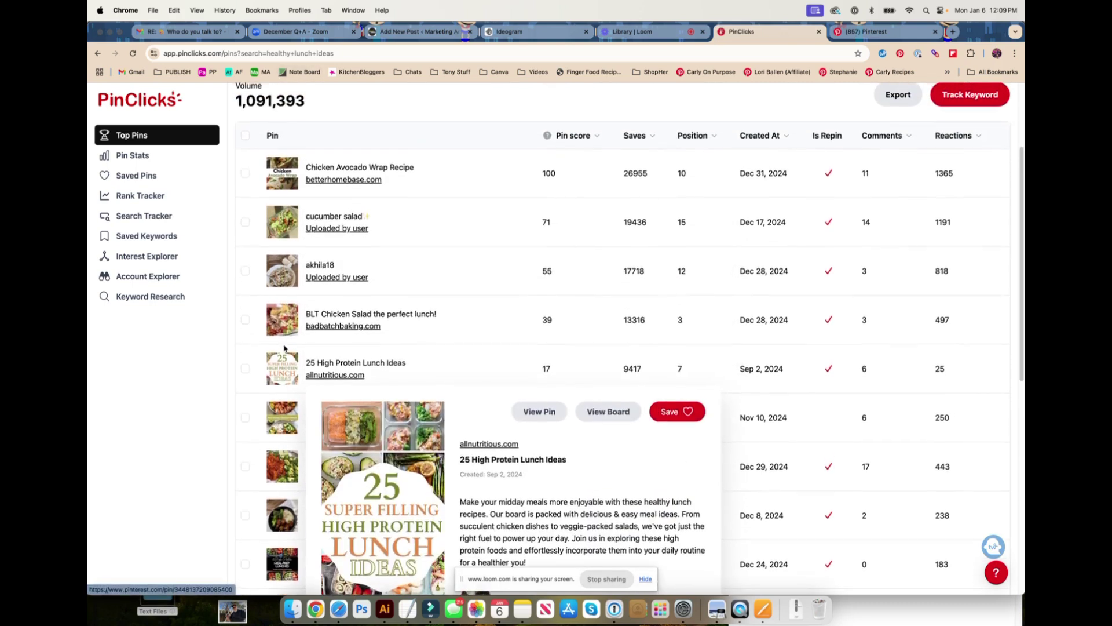
{"action": "scroll", "coordinate": [307, 134], "scroll_direction": "up", "scroll_amount": 3}
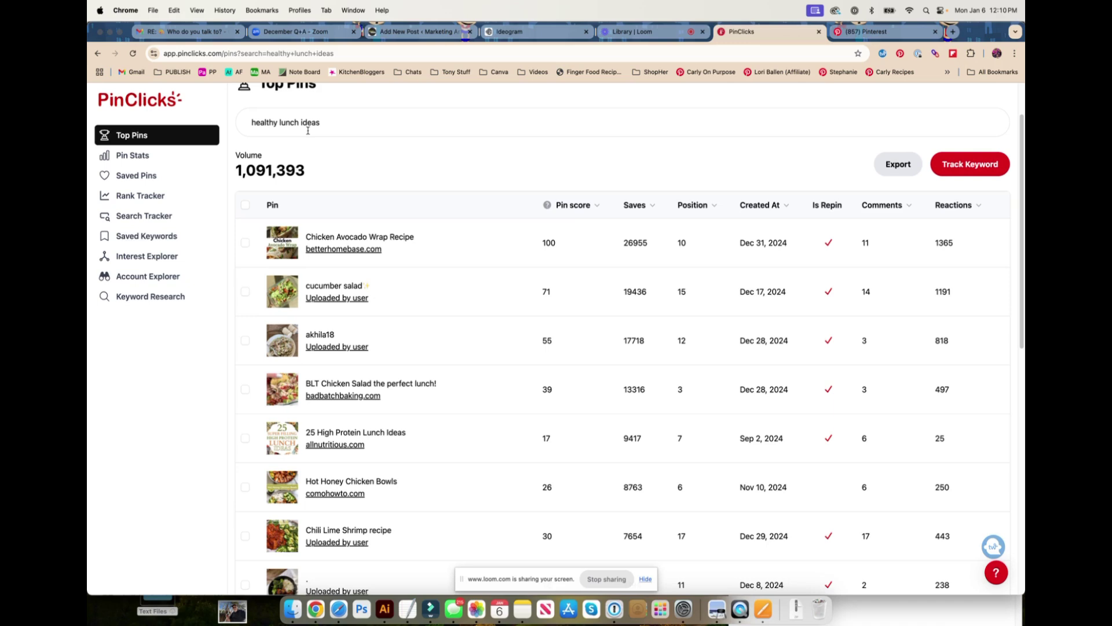
- Open Pin Stats in PinClicks, then go to the Pinterest tab's 'healthy lunch' suggestions
{"action": "left_click", "coordinate": [132, 162]}
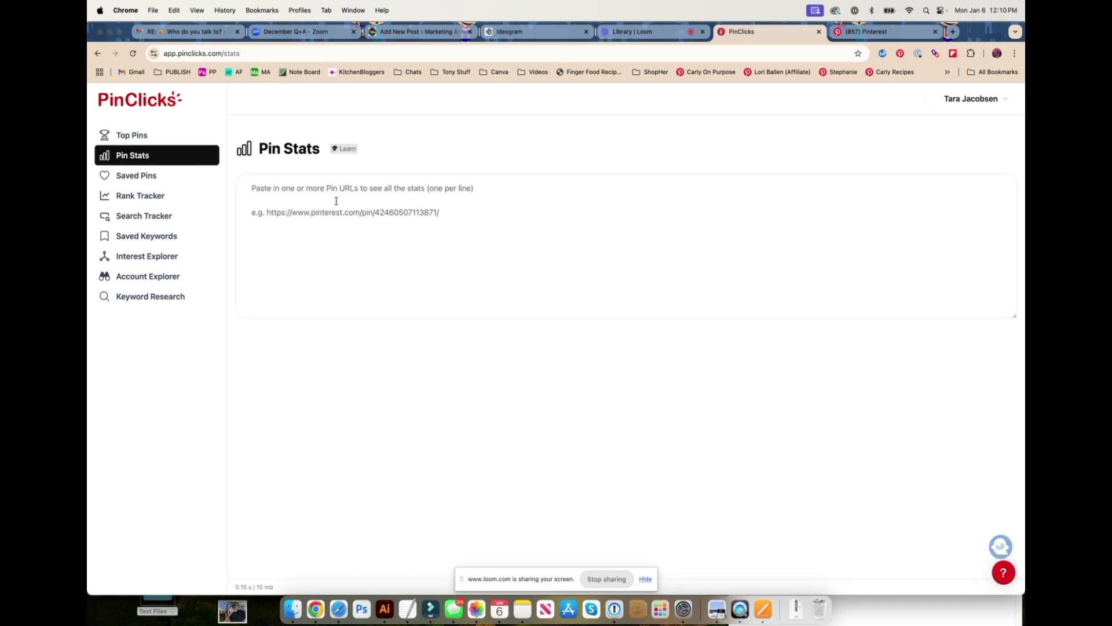
{"action": "key", "text": "super+bracketleft"}
{"action": "left_click", "coordinate": [128, 154]}
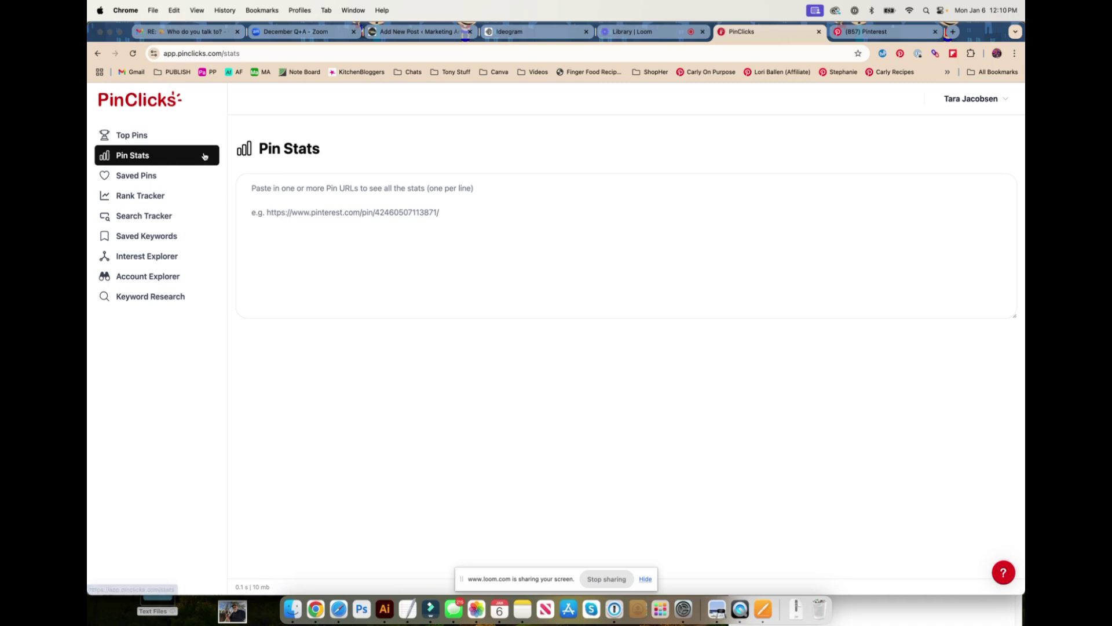
{"action": "left_click", "coordinate": [851, 32]}
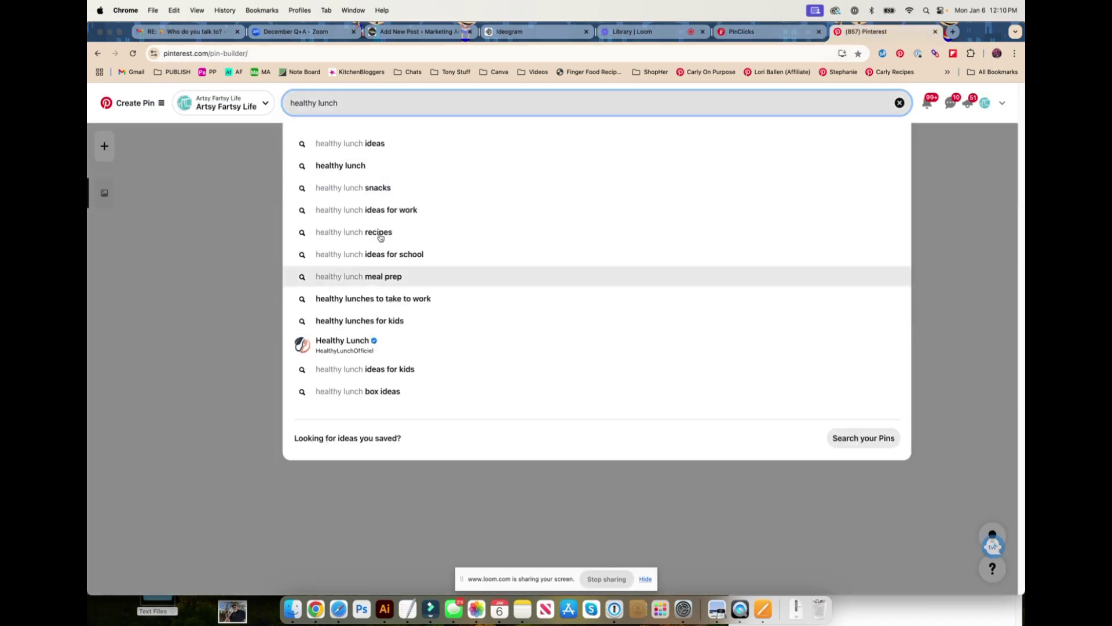
- Load Pin Stats for the '41 High Protein Lunch Ideas for Work' pin from 'healthy lunch ideas'
{"action": "left_click", "coordinate": [371, 145]}
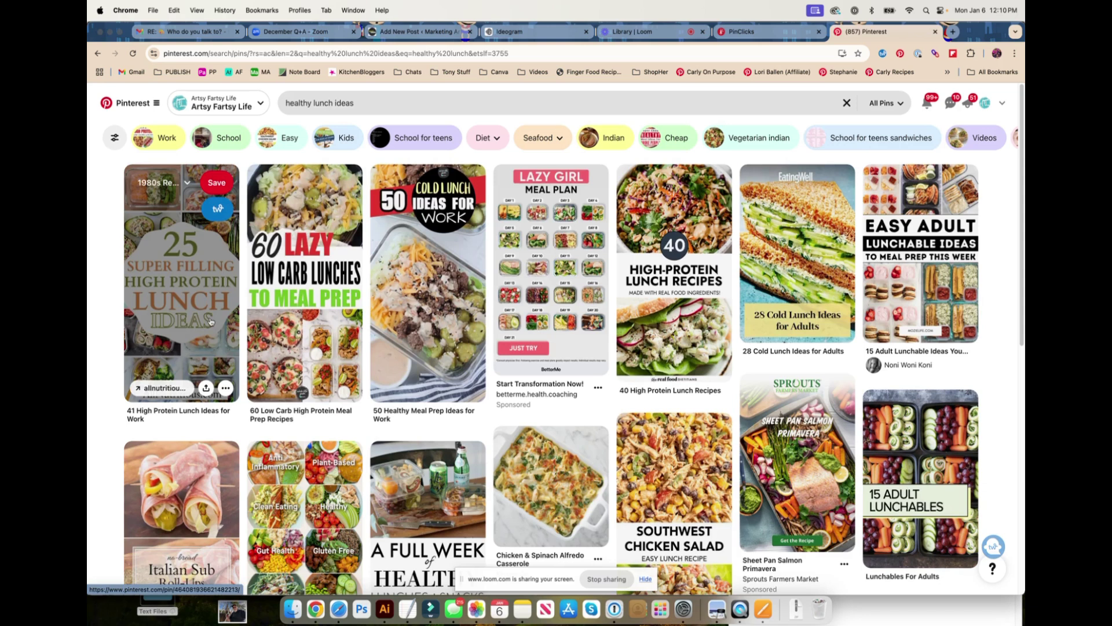
{"action": "left_click", "coordinate": [210, 320]}
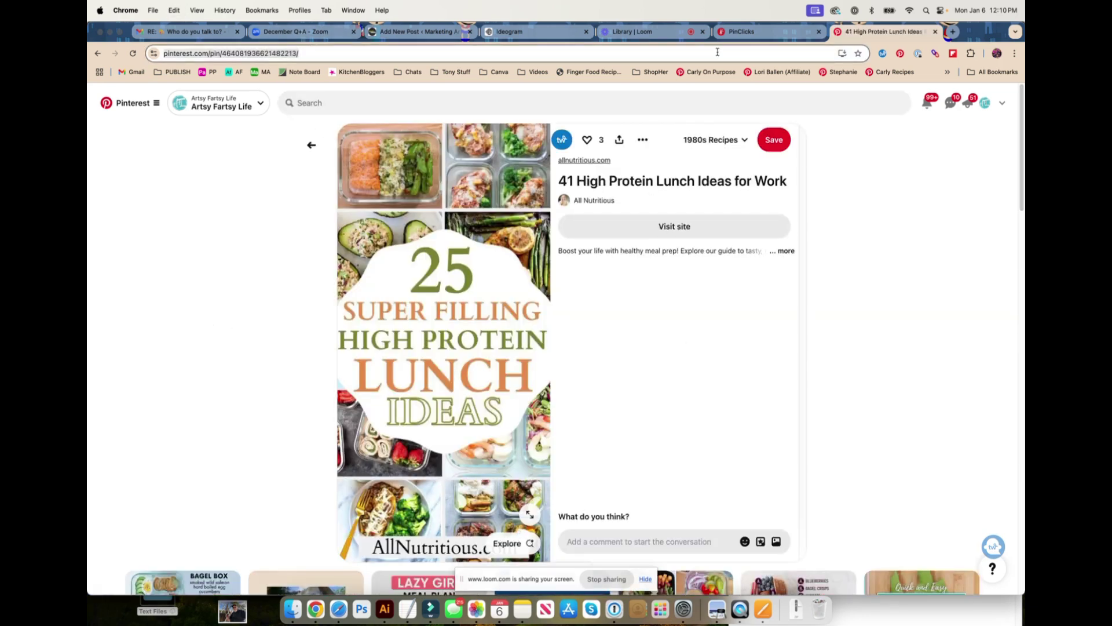
{"action": "left_click", "coordinate": [753, 32]}
{"action": "key", "text": "super+v"}
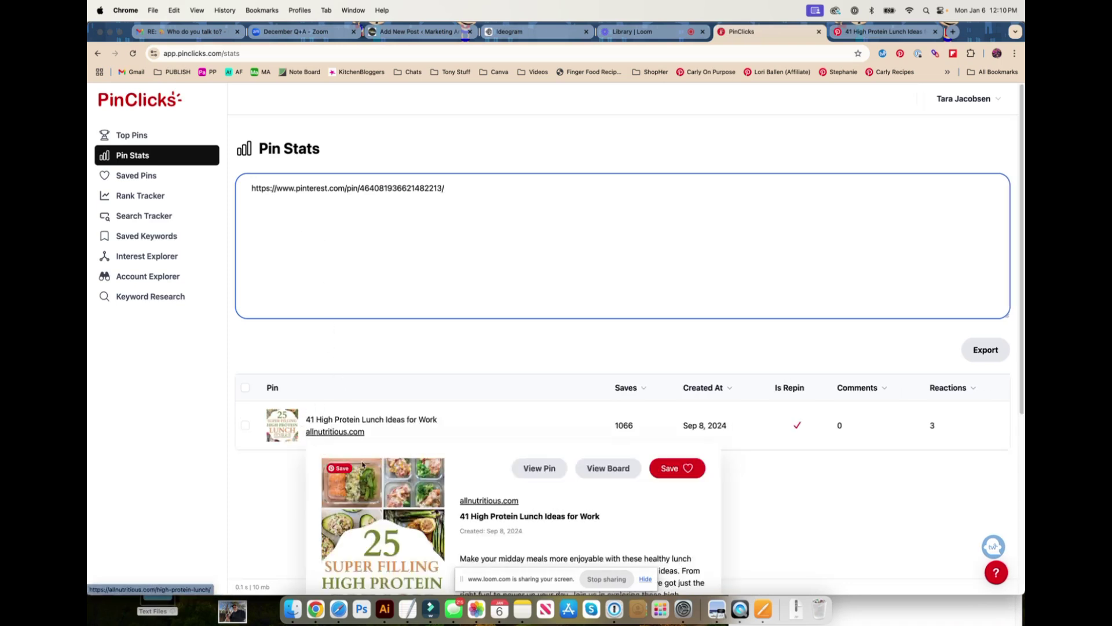
- Scroll to the pin's description and annotated interests like 'Protein Lunch Ideas'
{"action": "scroll", "coordinate": [362, 465], "scroll_direction": "down", "scroll_amount": 5}
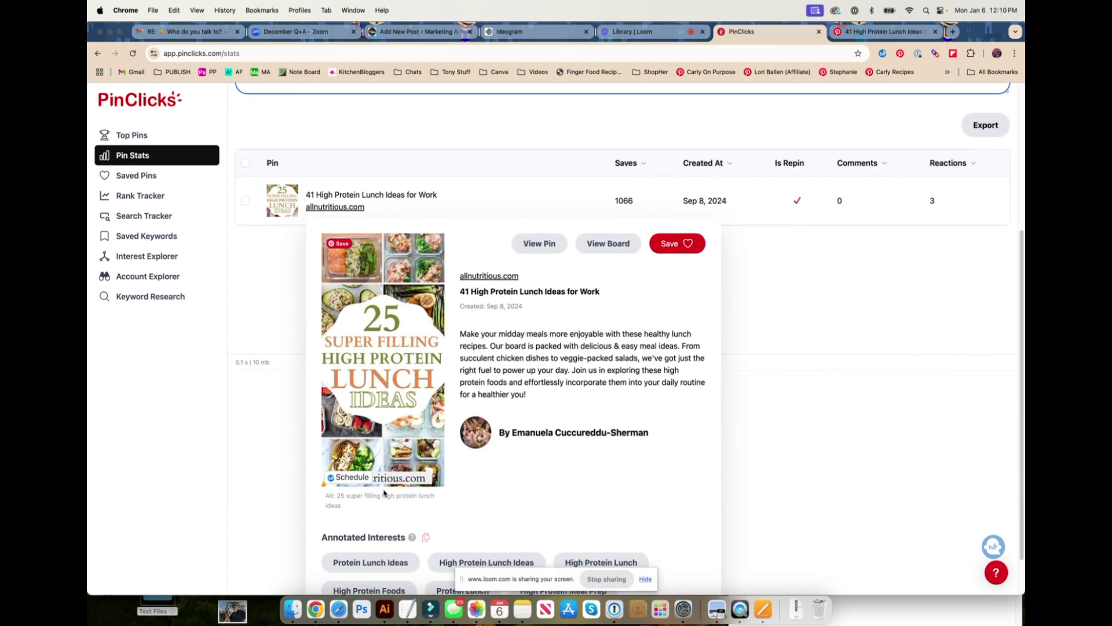
{"action": "scroll", "coordinate": [384, 492], "scroll_direction": "down", "scroll_amount": 2}
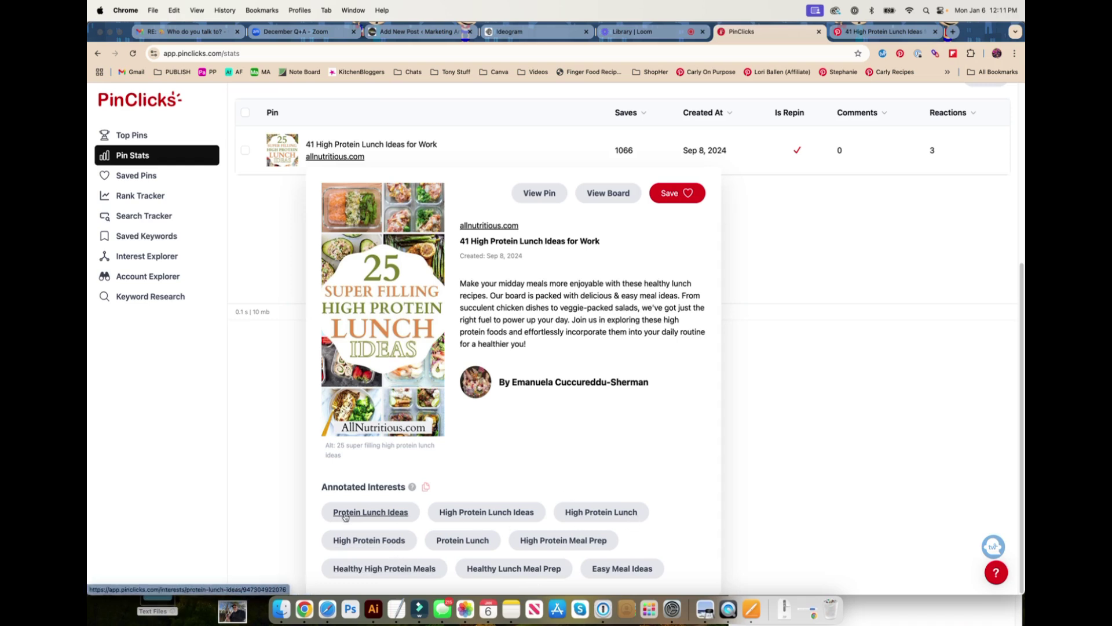
- Close the pin preview, leaving only the '41 High Protein Lunch Ideas for Work' row
{"action": "mouse_move", "coordinate": [395, 432]}
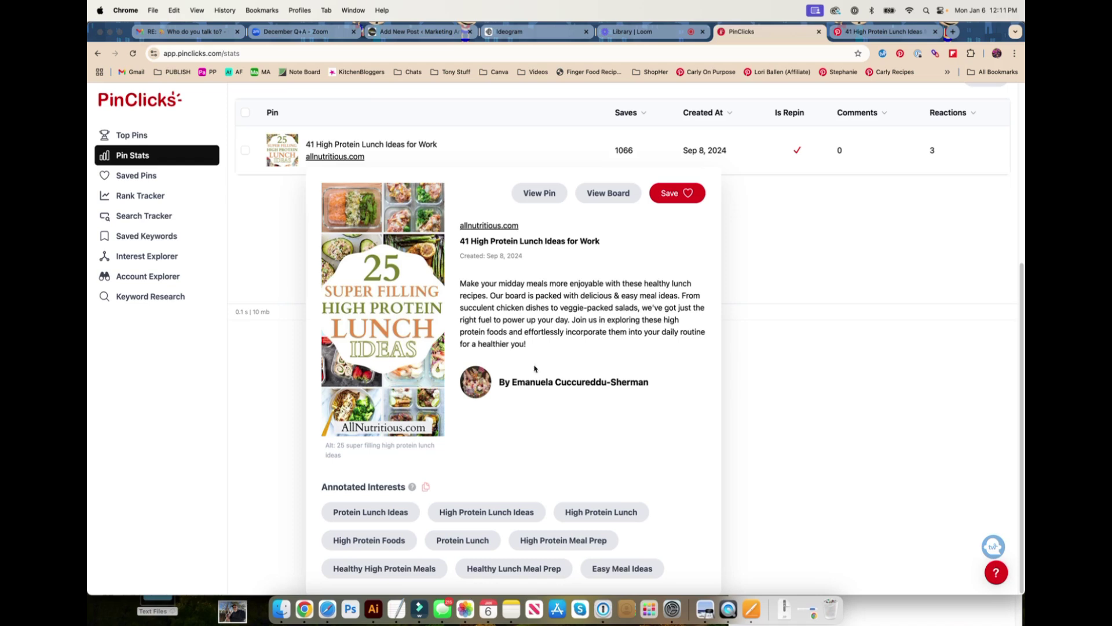
{"action": "mouse_move", "coordinate": [407, 262]}
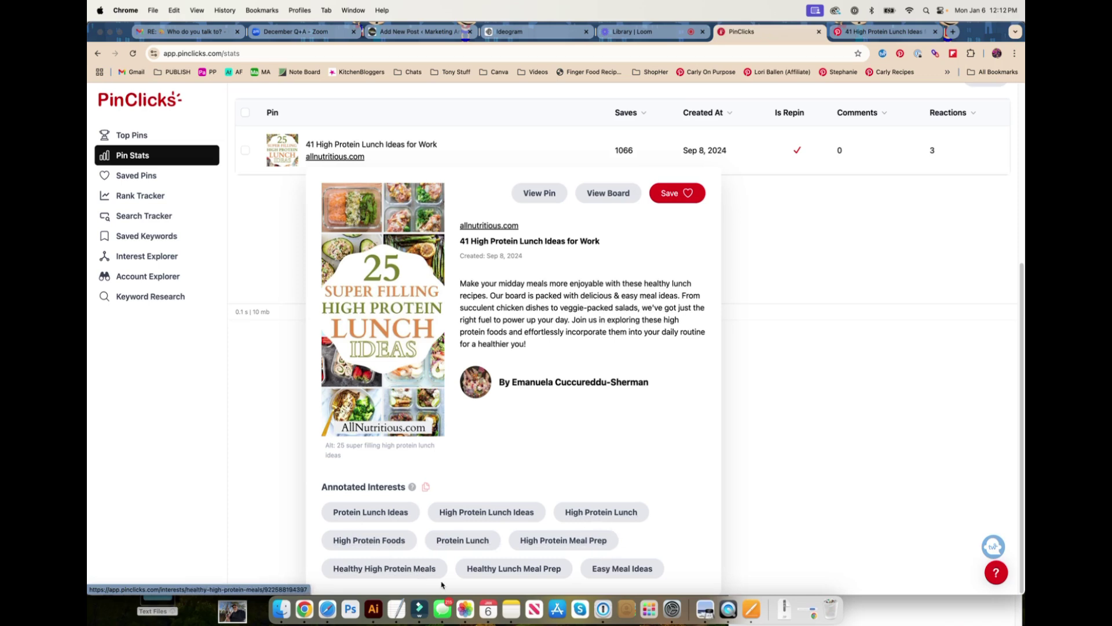
{"action": "left_click", "coordinate": [240, 286]}
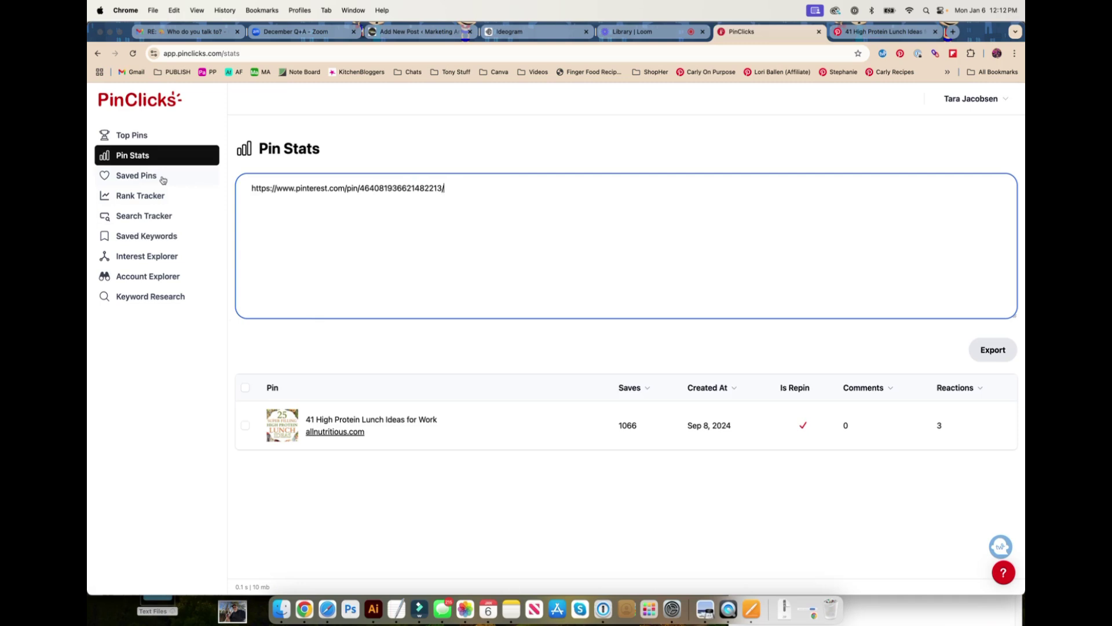
- Open the Rank Tracker and go to page 8 of the tracked keywords
{"action": "left_click", "coordinate": [121, 197]}
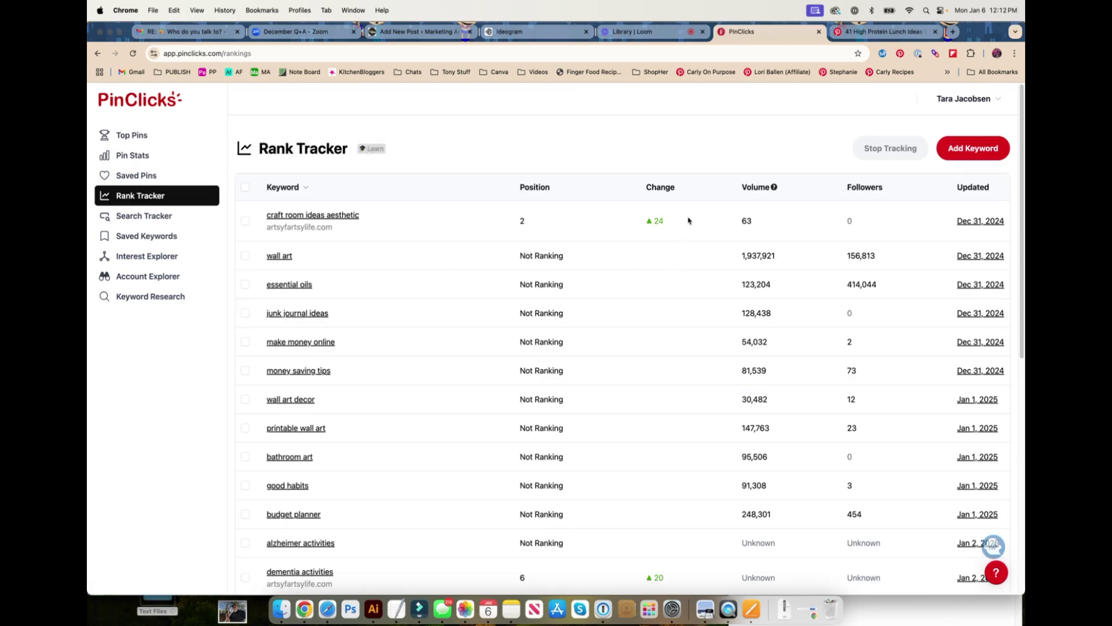
{"action": "scroll", "coordinate": [674, 228], "scroll_direction": "down", "scroll_amount": 5}
{"action": "scroll", "coordinate": [671, 233], "scroll_direction": "down", "scroll_amount": 8}
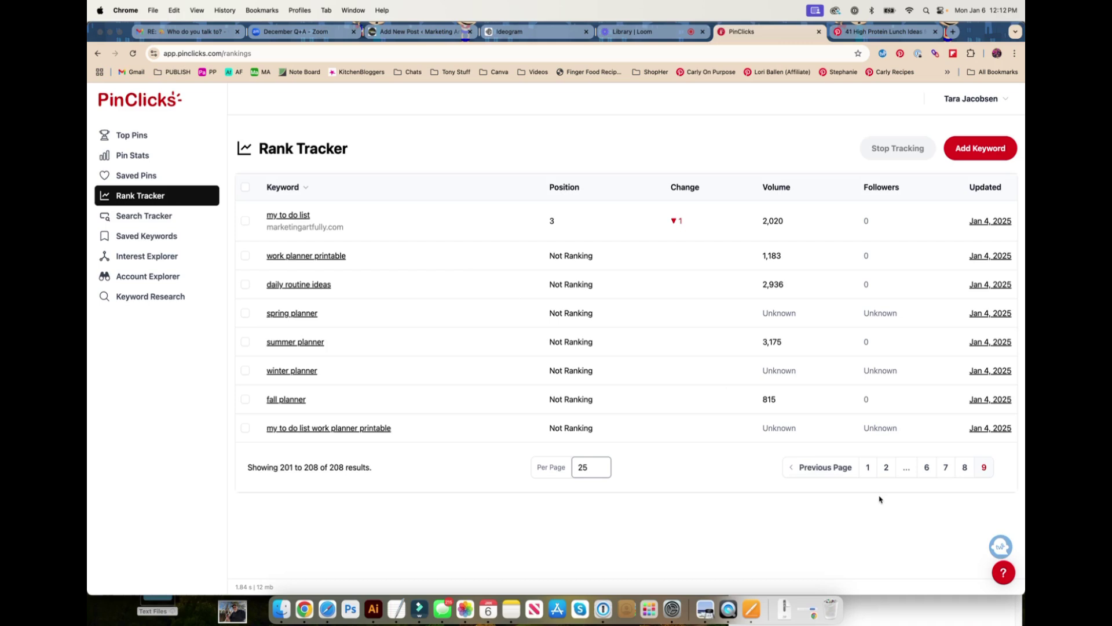
{"action": "left_click", "coordinate": [965, 467]}
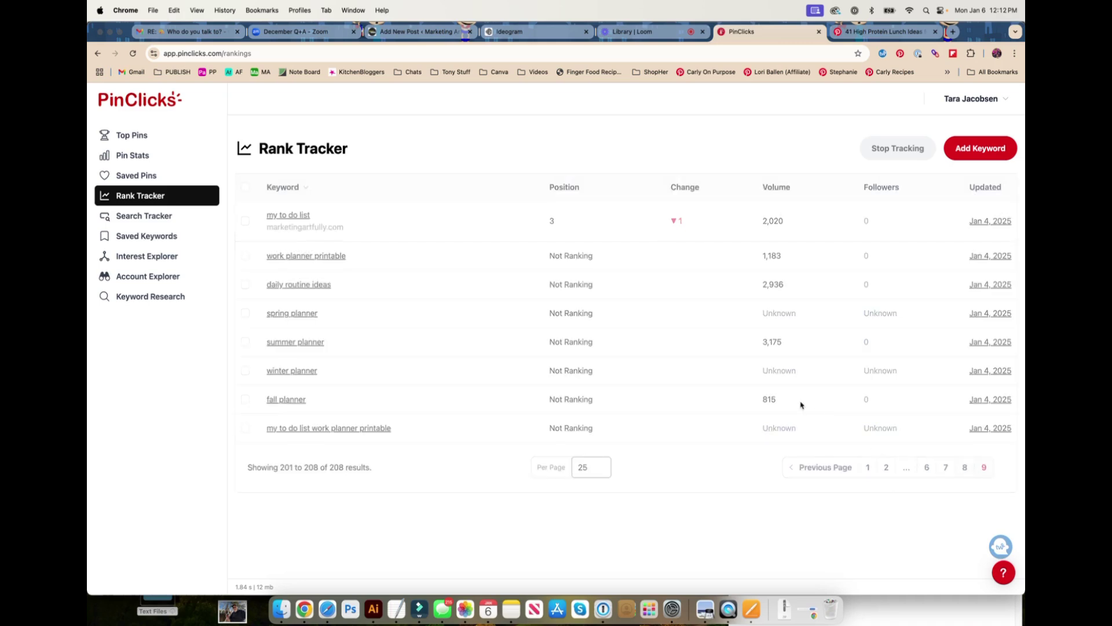
- Review page 8's planner keywords, such as 'daily planner diy' ranked 8 and 'diy planner ideas' 14
{"action": "scroll", "coordinate": [801, 406], "scroll_direction": "down", "scroll_amount": 10}
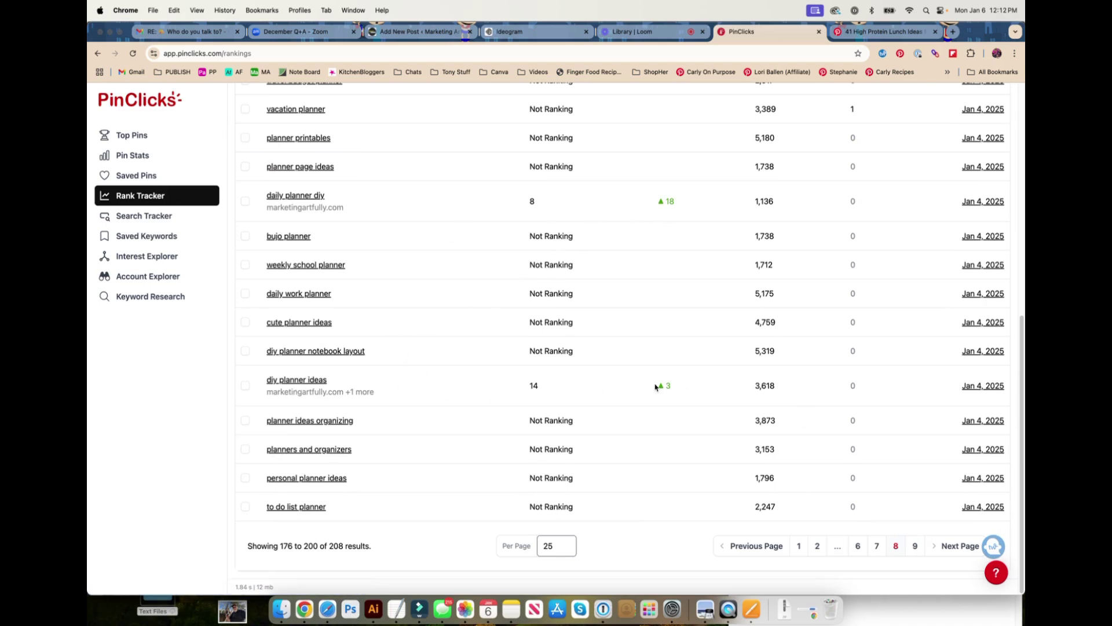
{"action": "scroll", "coordinate": [685, 398], "scroll_direction": "up", "scroll_amount": 5}
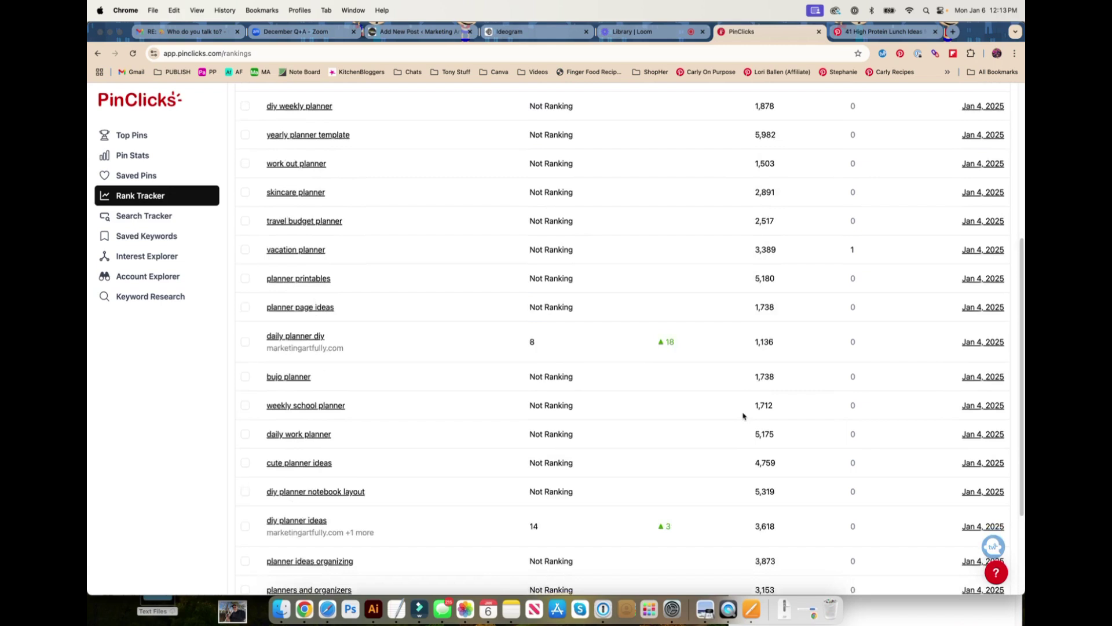
{"action": "scroll", "coordinate": [744, 416], "scroll_direction": "up", "scroll_amount": 8}
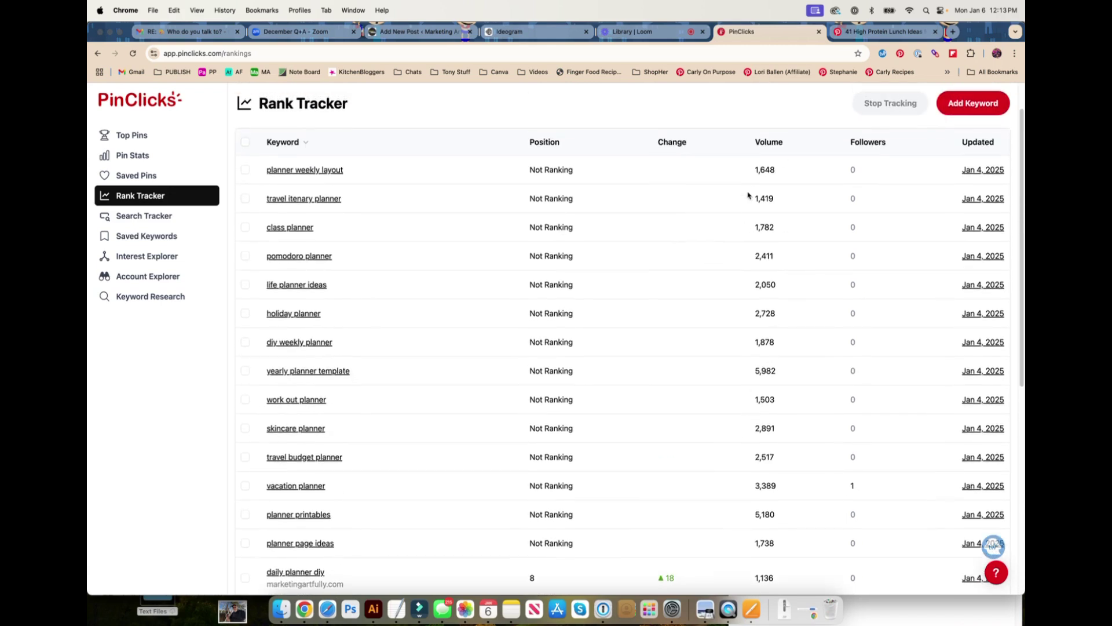
{"action": "scroll", "coordinate": [753, 191], "scroll_direction": "down", "scroll_amount": 10}
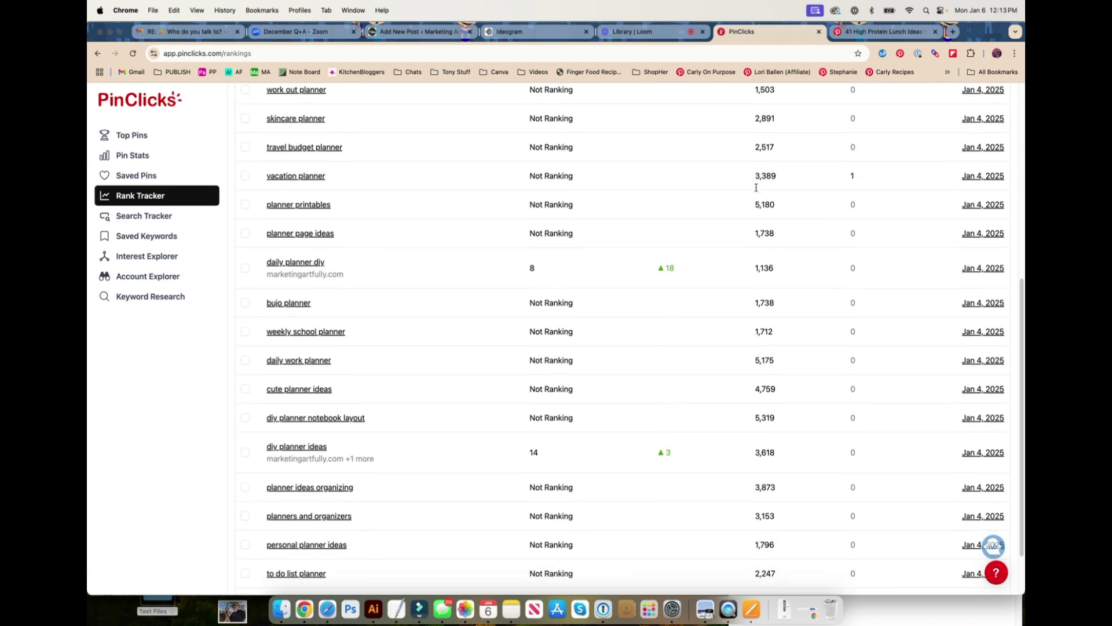
{"action": "scroll", "coordinate": [757, 278], "scroll_direction": "up", "scroll_amount": 2}
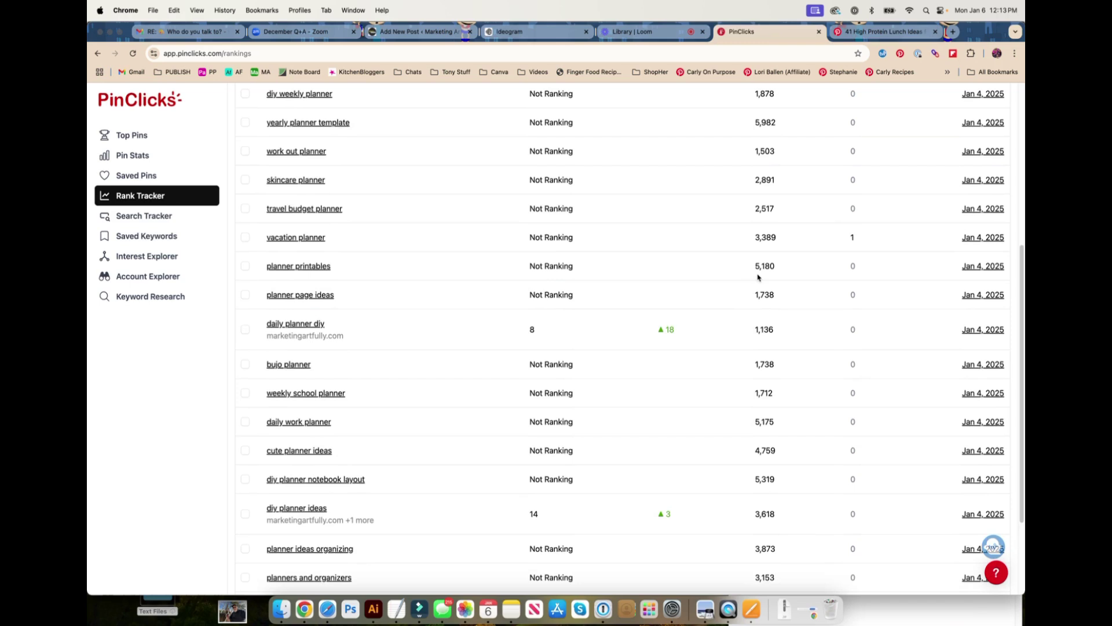
{"action": "scroll", "coordinate": [757, 277], "scroll_direction": "down", "scroll_amount": 2}
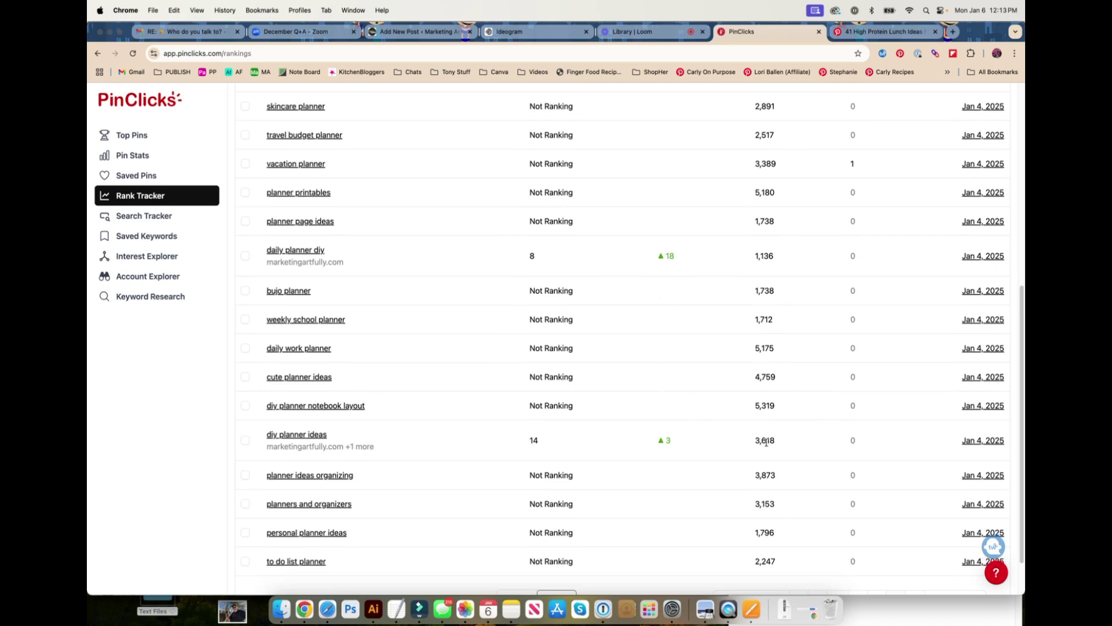
{"action": "scroll", "coordinate": [767, 442], "scroll_direction": "up", "scroll_amount": 5}
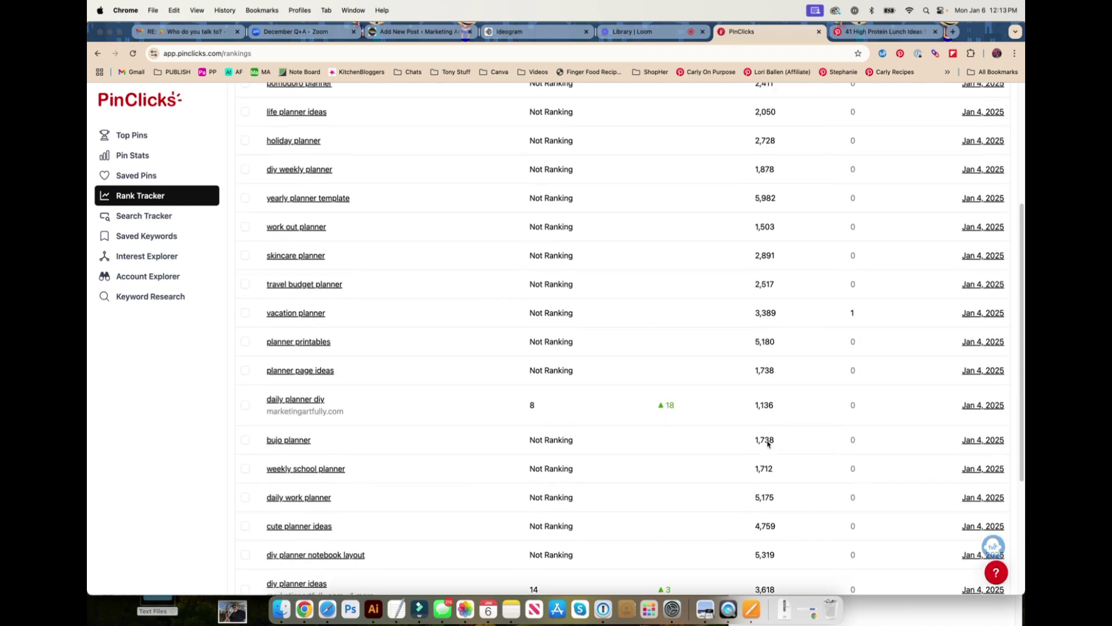
{"action": "scroll", "coordinate": [767, 440], "scroll_direction": "up", "scroll_amount": 5}
{"action": "scroll", "coordinate": [799, 139], "scroll_direction": "down", "scroll_amount": 10}
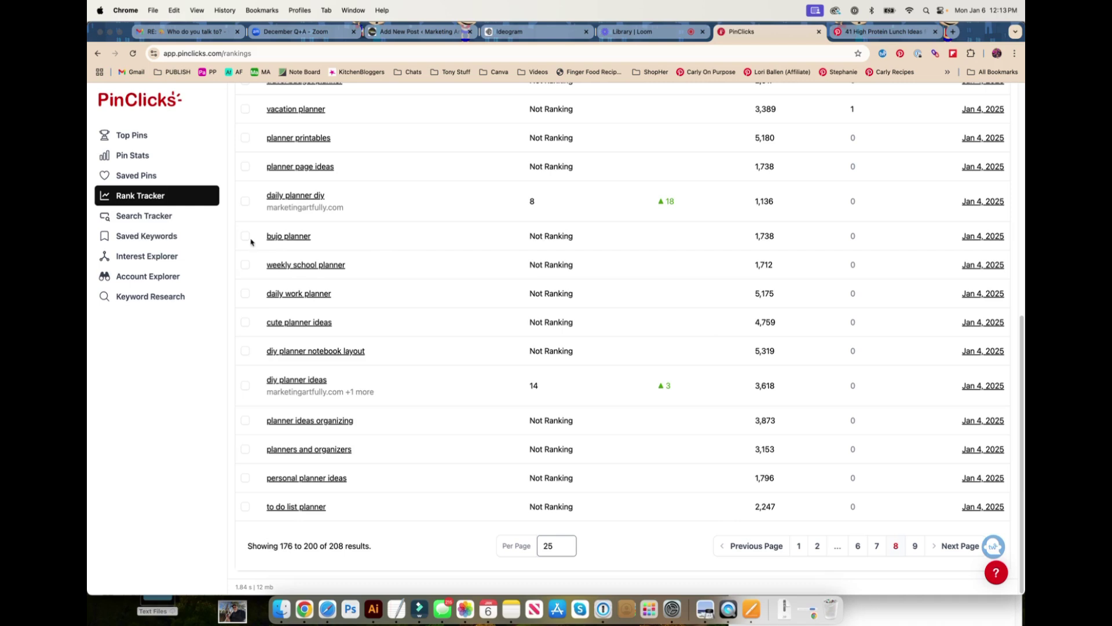
- Open the Search Tracker and highlight the free printable bookmarks volume figure
{"action": "left_click", "coordinate": [154, 218]}
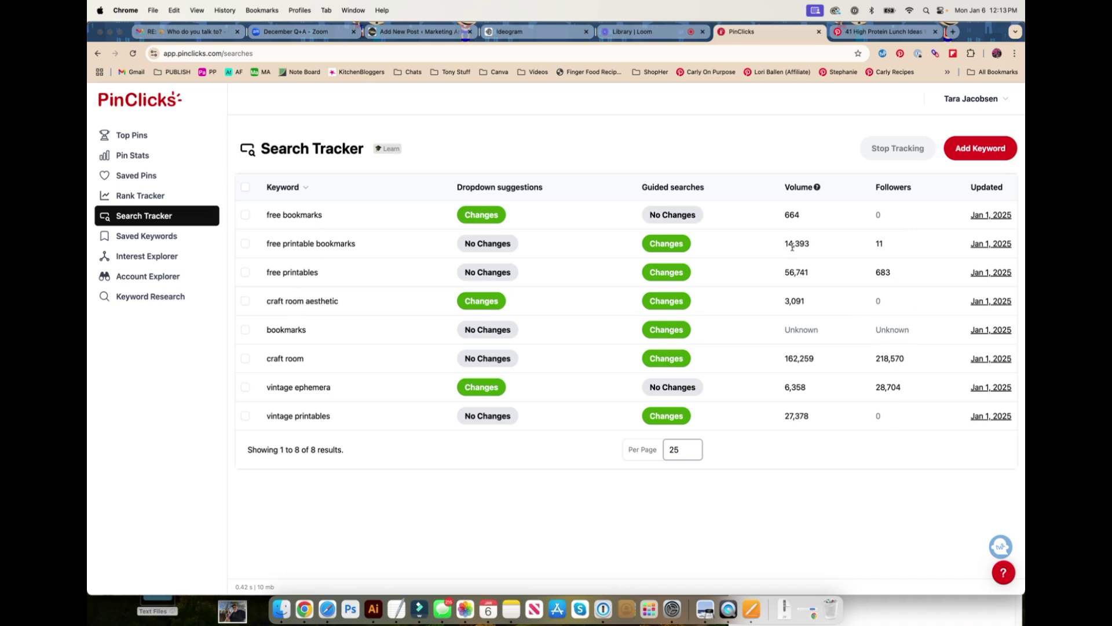
{"action": "left_click_drag", "start_coordinate": [813, 246], "coordinate": [791, 245]}
{"action": "left_click", "coordinate": [807, 282]}
- Open the free printables tracking details and view its guided filter changes like 'budget worksheet'
{"action": "left_click", "coordinate": [979, 274]}
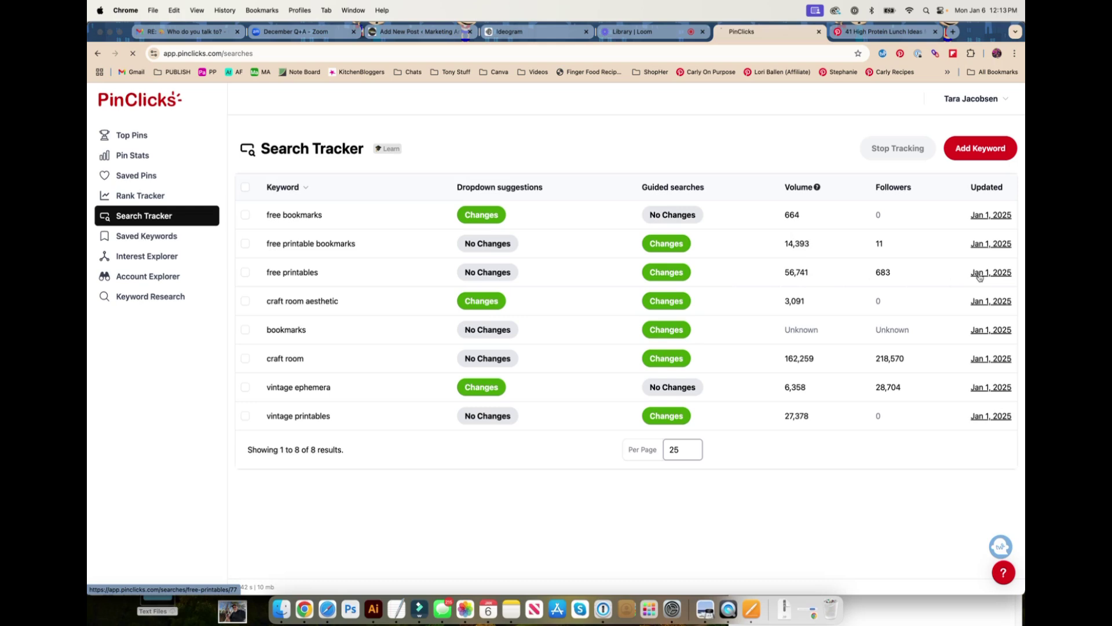
{"action": "scroll", "coordinate": [471, 241], "scroll_direction": "down", "scroll_amount": 2}
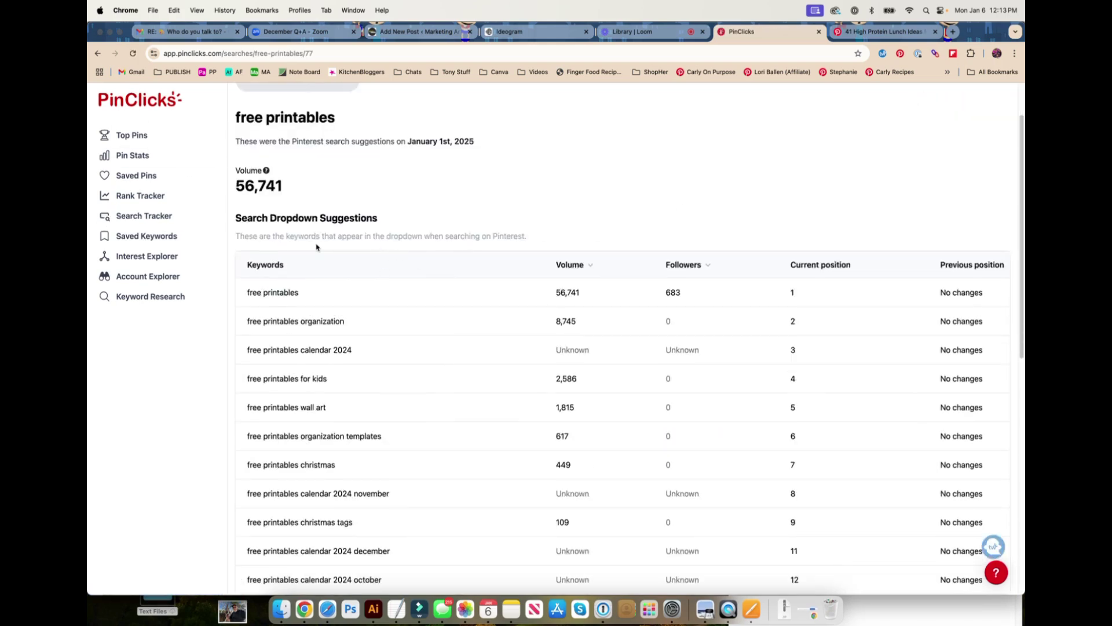
{"action": "scroll", "coordinate": [319, 247], "scroll_direction": "down", "scroll_amount": 5}
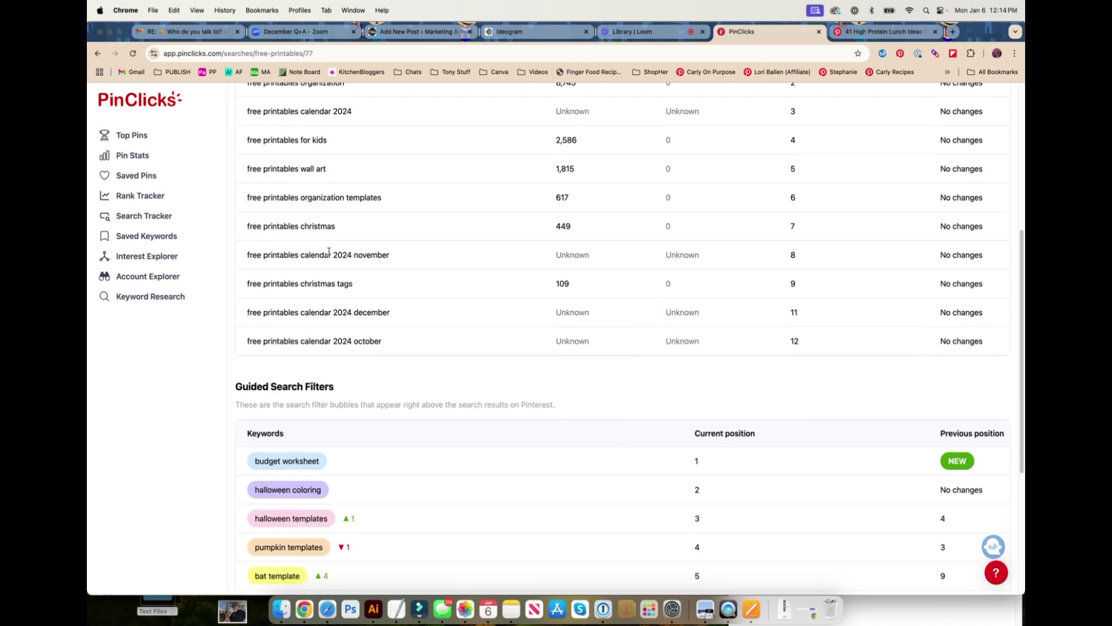
{"action": "scroll", "coordinate": [328, 250], "scroll_direction": "down", "scroll_amount": 5}
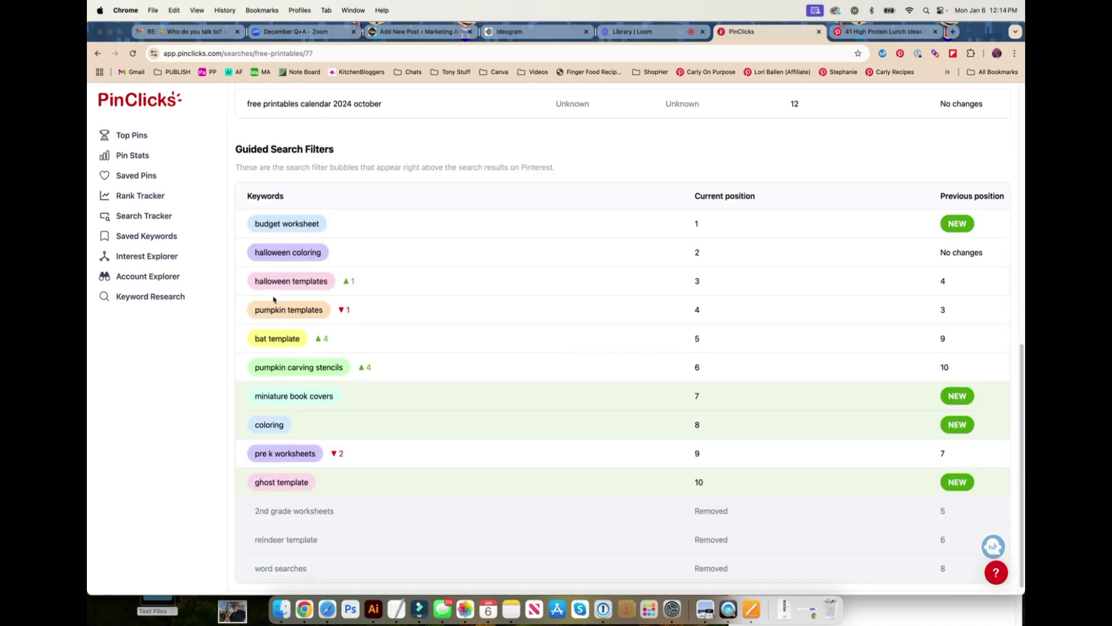
- Return Pinterest to the 'healthy lunch ideas' results, then open PinClicks' Interest Explorer
{"action": "left_click", "coordinate": [878, 33]}
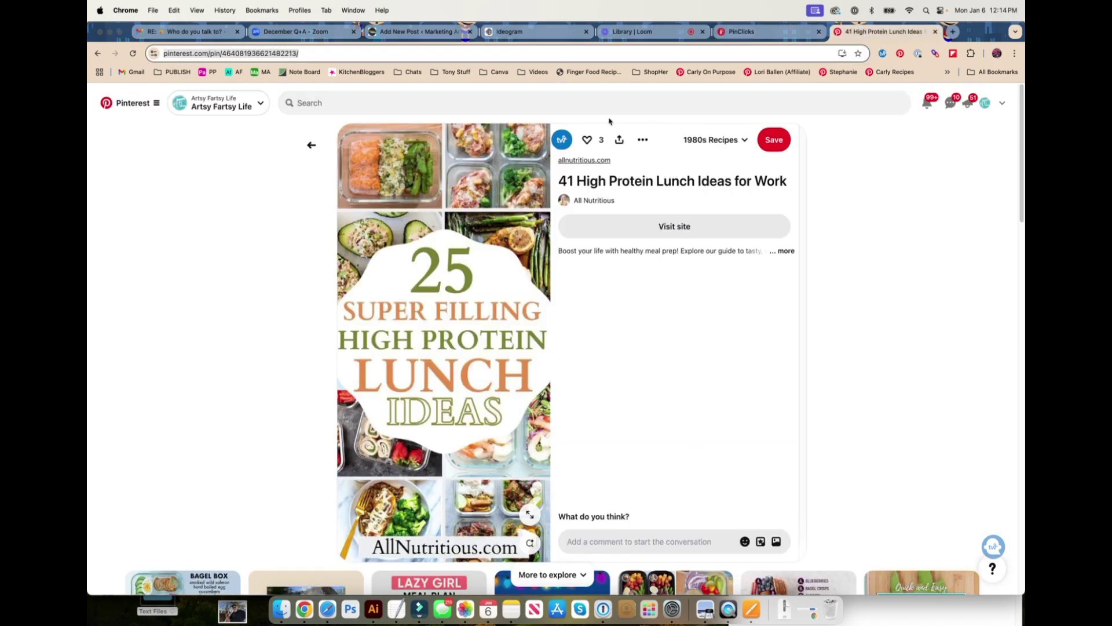
{"action": "left_click", "coordinate": [97, 52]}
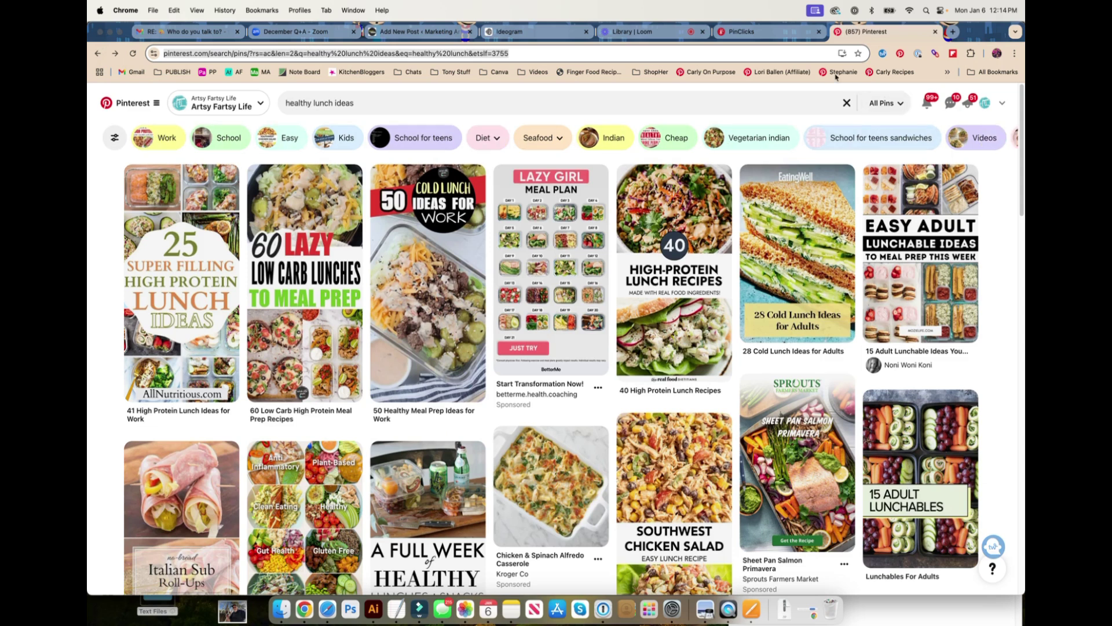
{"action": "left_click", "coordinate": [756, 33]}
{"action": "left_click", "coordinate": [138, 260]}
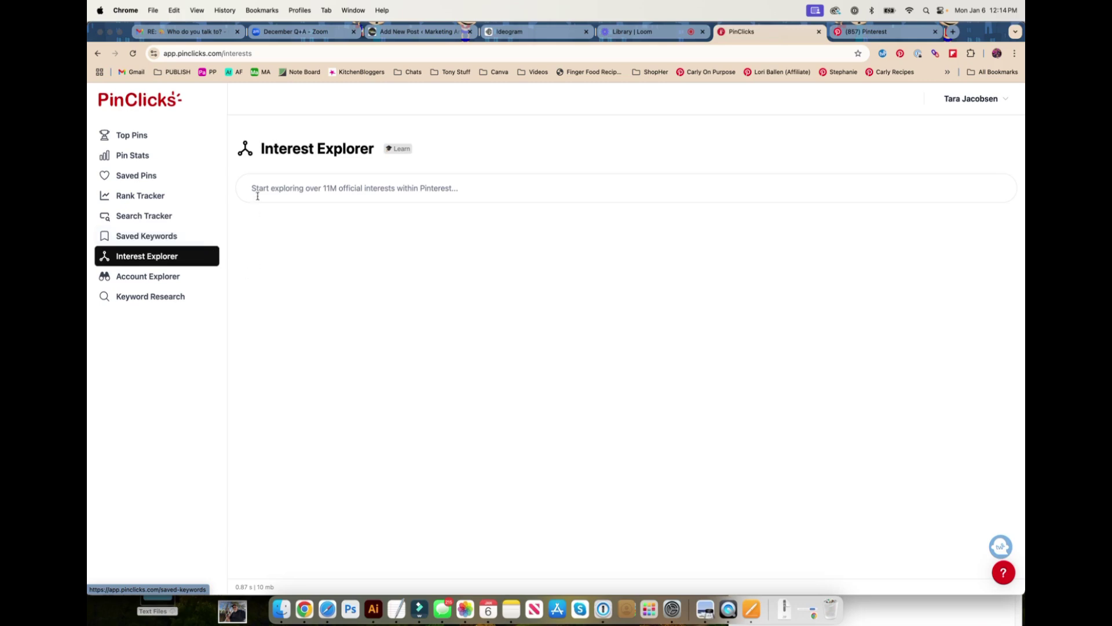
- Search Interest Explorer for 'lunch ideas' and scroll through results like 'lunch ideas for lunch boxes'
{"action": "left_click", "coordinate": [294, 184]}
{"action": "left_click", "coordinate": [253, 187]}
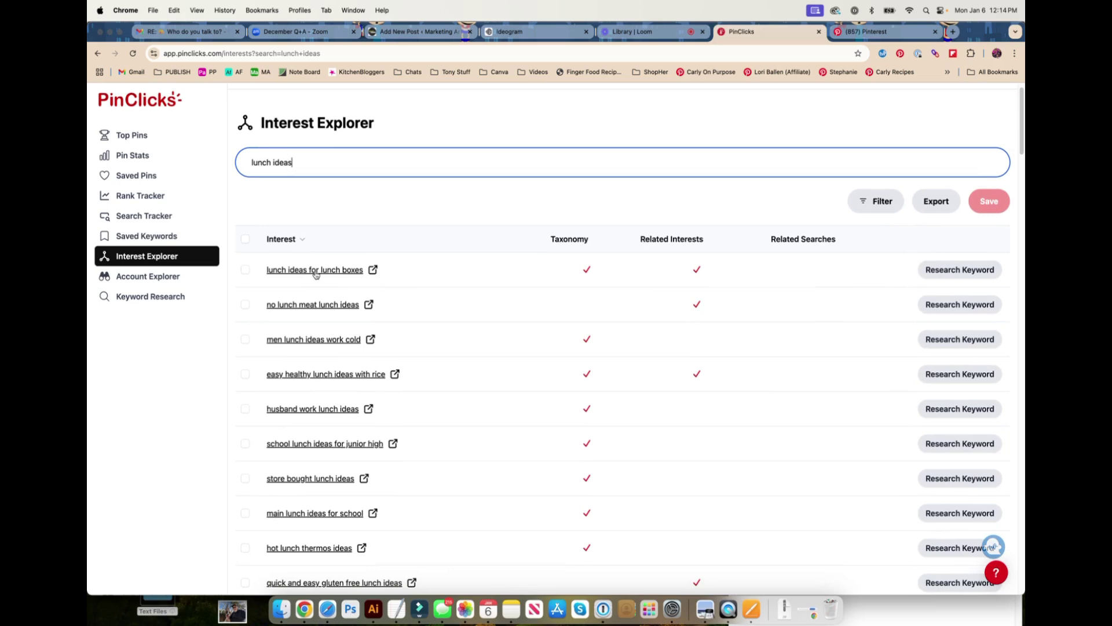
{"action": "scroll", "coordinate": [315, 274], "scroll_direction": "down", "scroll_amount": 2}
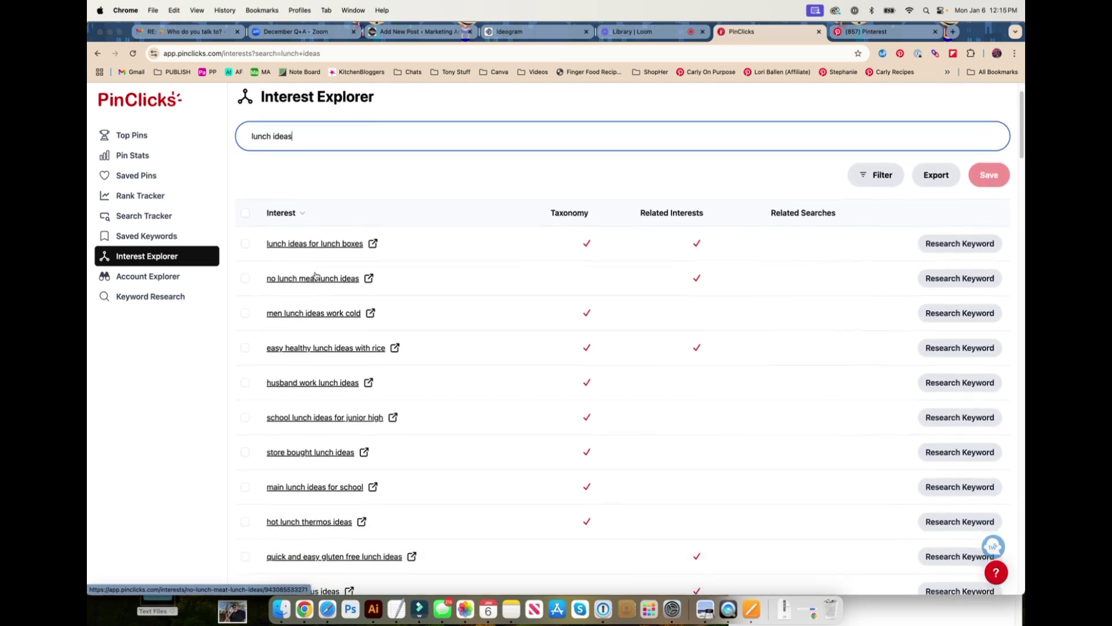
{"action": "scroll", "coordinate": [315, 274], "scroll_direction": "down", "scroll_amount": 2}
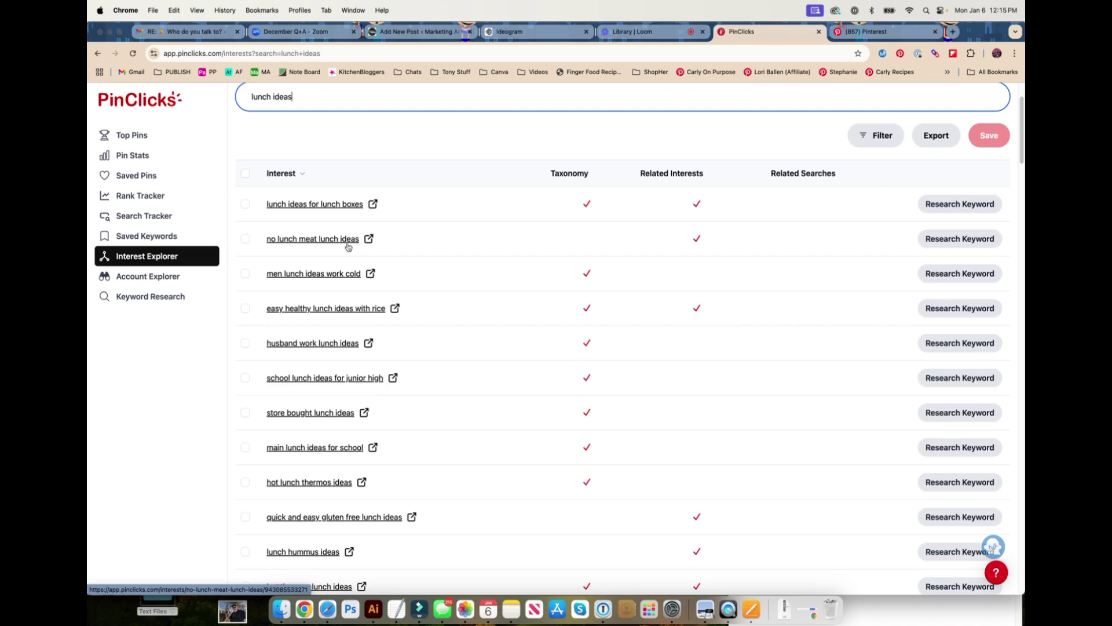
{"action": "scroll", "coordinate": [347, 247], "scroll_direction": "down", "scroll_amount": 1}
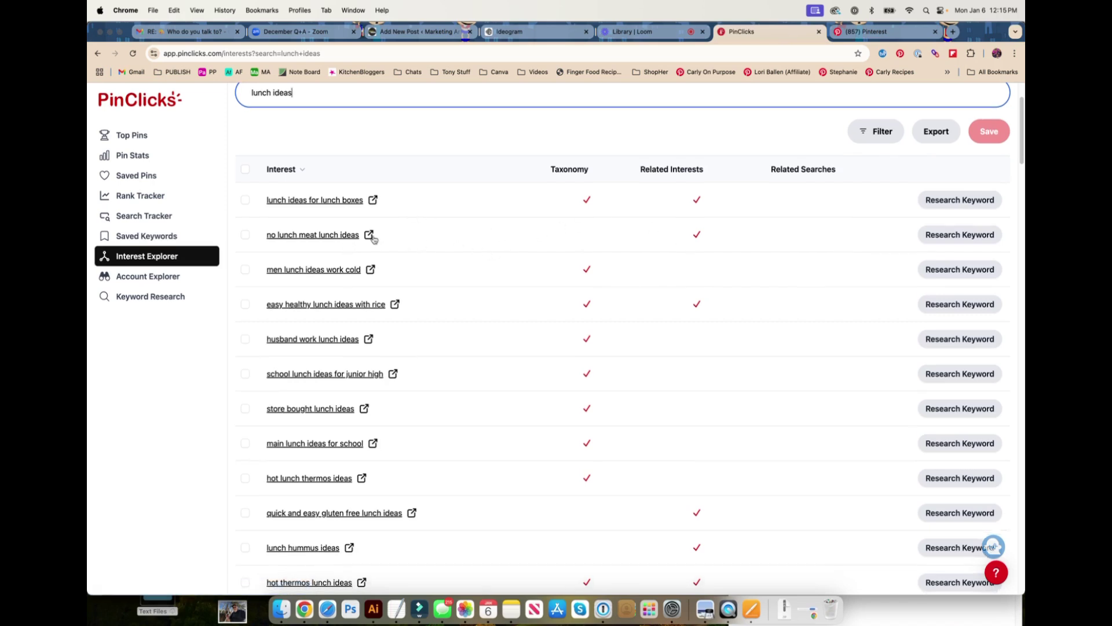
- Open 'no lunch meat lunch ideas' on Pinterest and scroll down to its related interests
{"action": "left_click", "coordinate": [369, 236]}
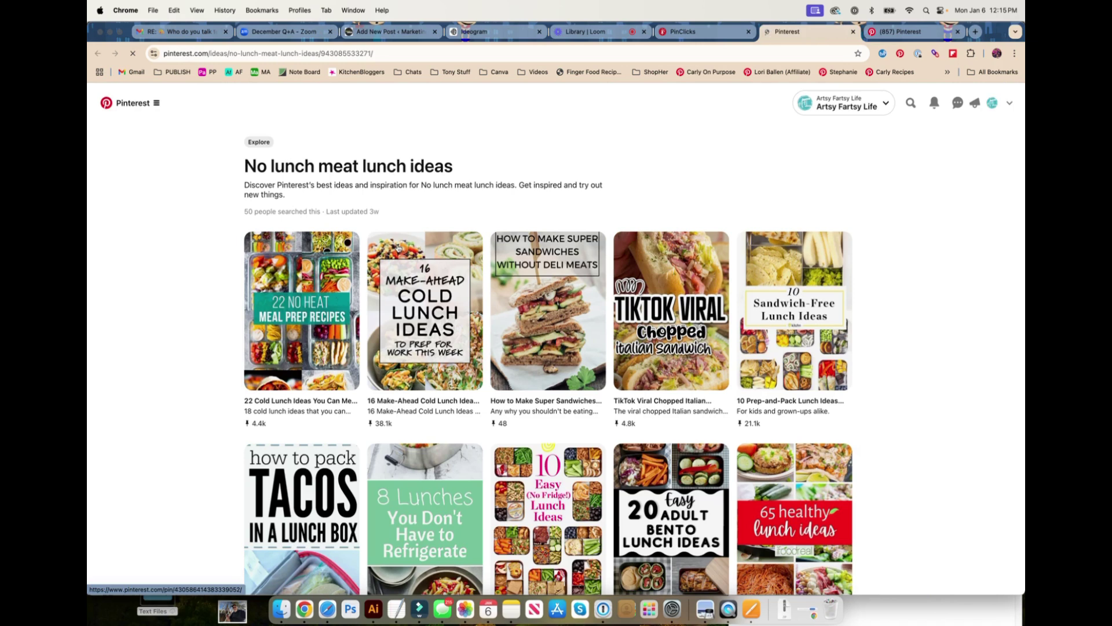
{"action": "scroll", "coordinate": [324, 297], "scroll_direction": "down", "scroll_amount": 1}
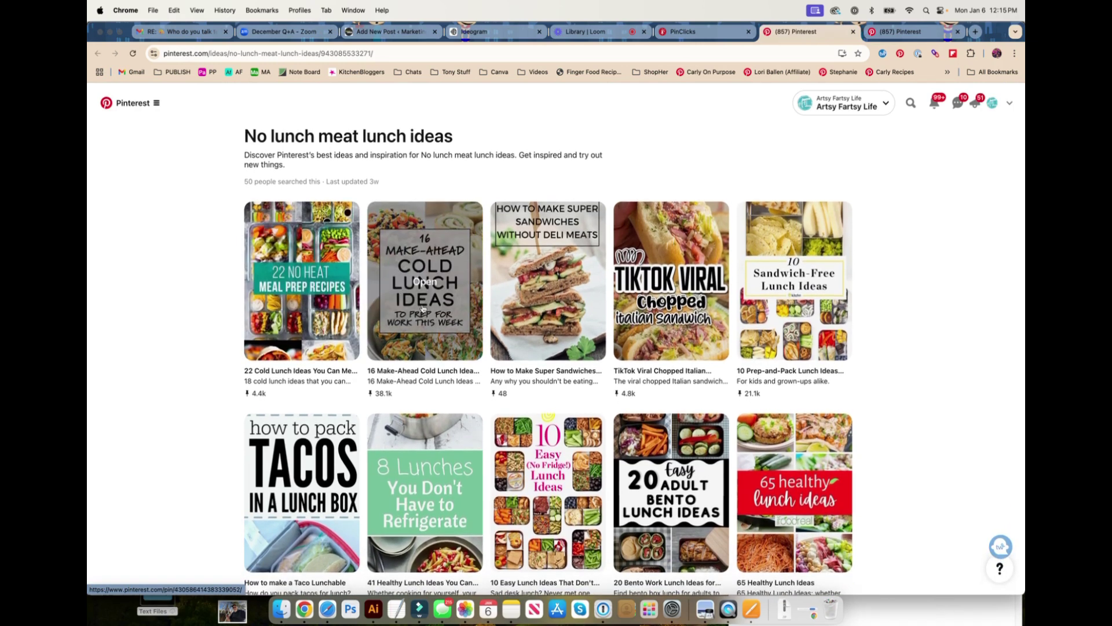
{"action": "scroll", "coordinate": [423, 308], "scroll_direction": "down", "scroll_amount": 4}
{"action": "scroll", "coordinate": [423, 308], "scroll_direction": "down", "scroll_amount": 3}
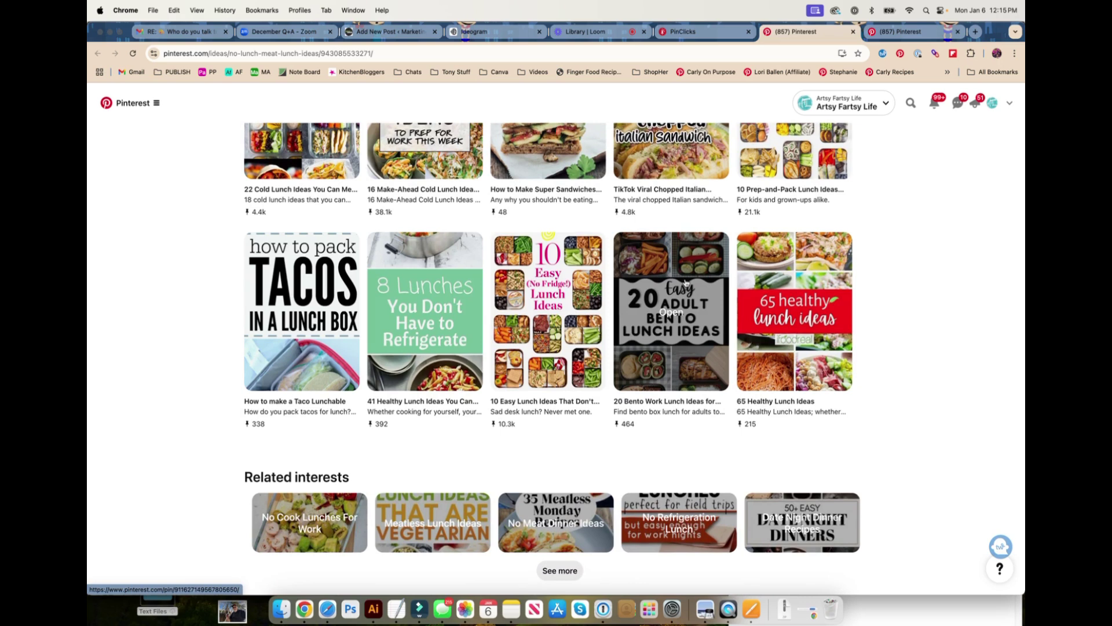
- Close the Pinterest tab and scroll further down the 'lunch ideas' results
{"action": "left_click", "coordinate": [853, 33]}
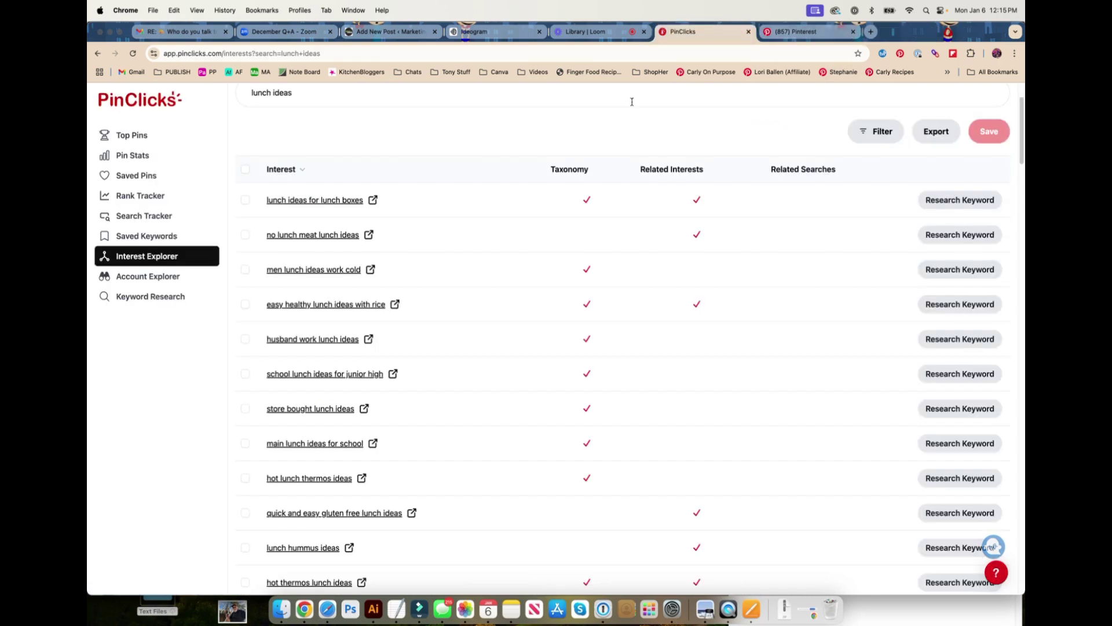
{"action": "scroll", "coordinate": [390, 253], "scroll_direction": "down", "scroll_amount": 3}
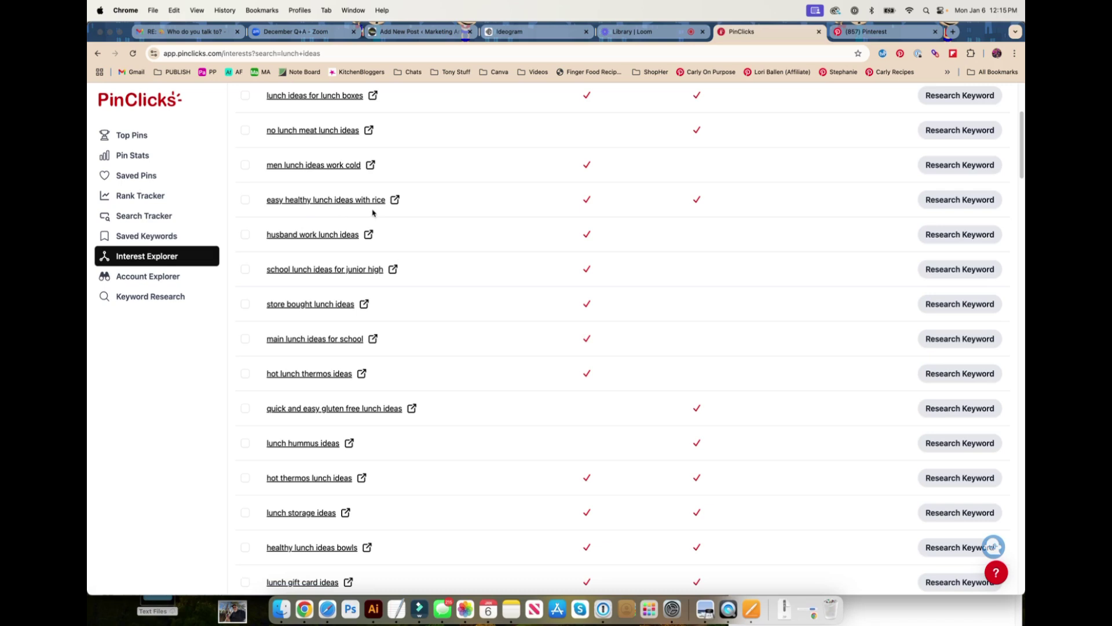
- Preview 'easy healthy lunch ideas with rice' on Pinterest, then close that tab
{"action": "left_click", "coordinate": [392, 203]}
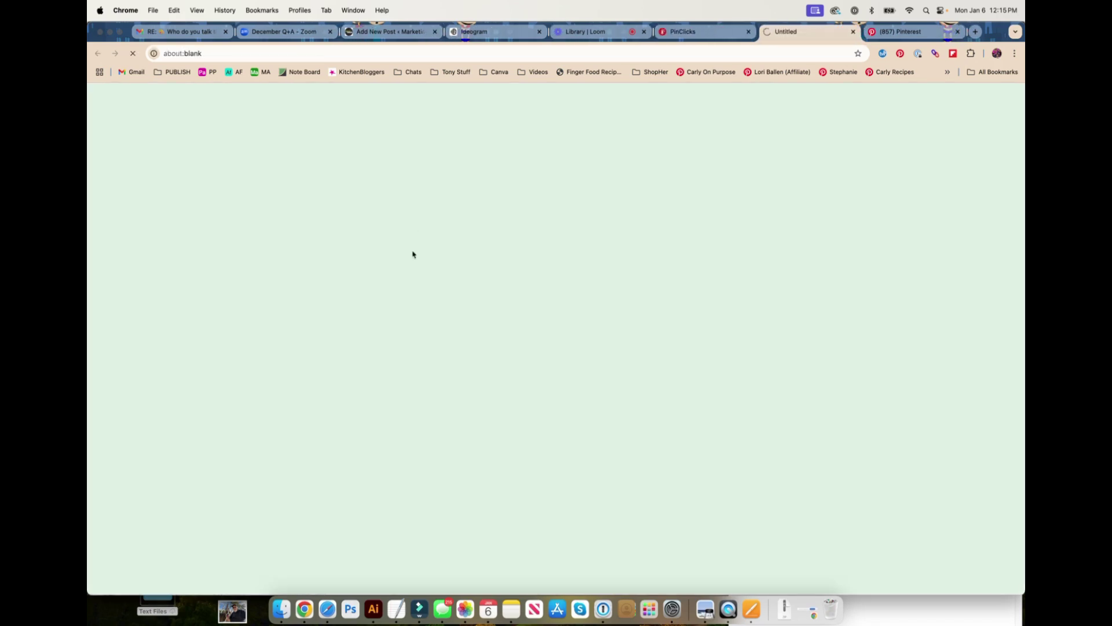
{"action": "scroll", "coordinate": [417, 346], "scroll_direction": "down", "scroll_amount": 1}
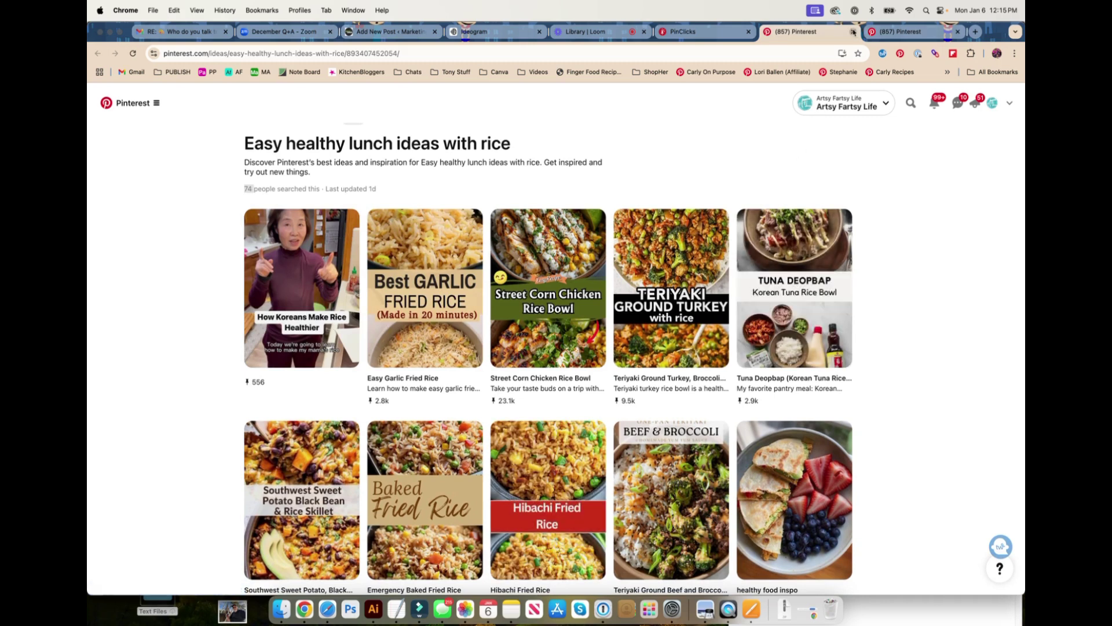
{"action": "left_click", "coordinate": [853, 32]}
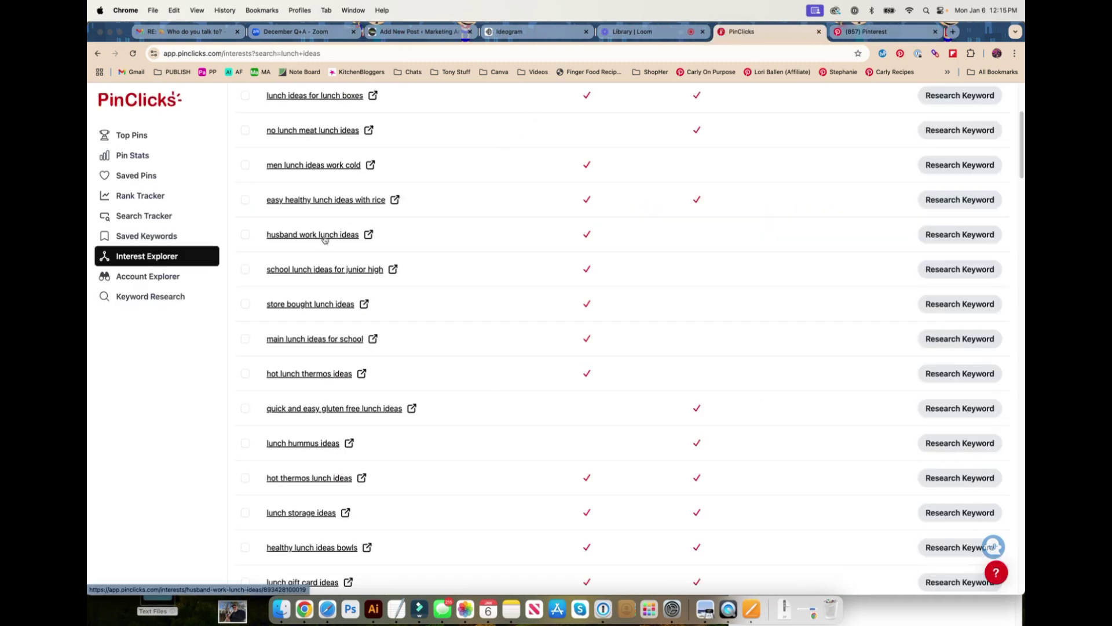
- Scroll down and preview 'lunch storage ideas' on Pinterest, then close it
{"action": "scroll", "coordinate": [308, 264], "scroll_direction": "down", "scroll_amount": 2}
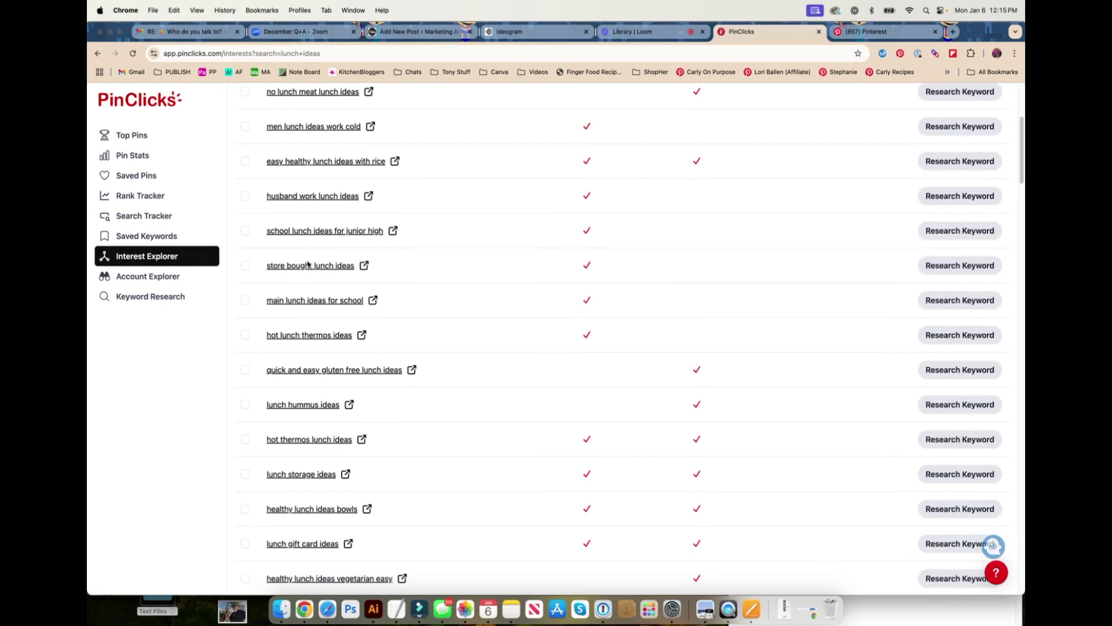
{"action": "scroll", "coordinate": [308, 264], "scroll_direction": "down", "scroll_amount": 5}
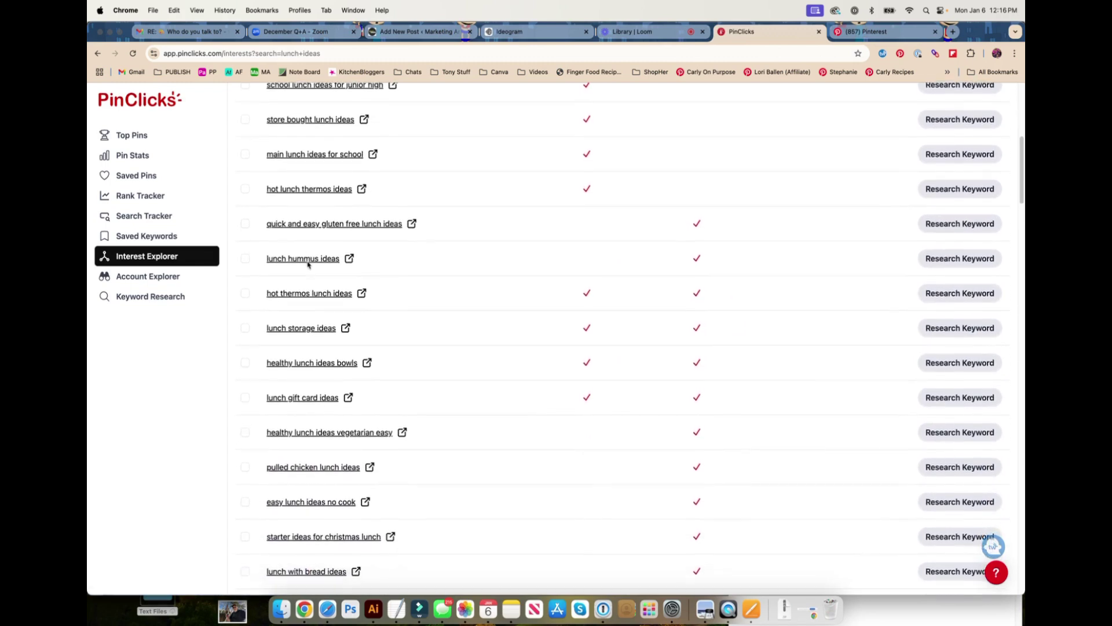
{"action": "scroll", "coordinate": [309, 265], "scroll_direction": "down", "scroll_amount": 2}
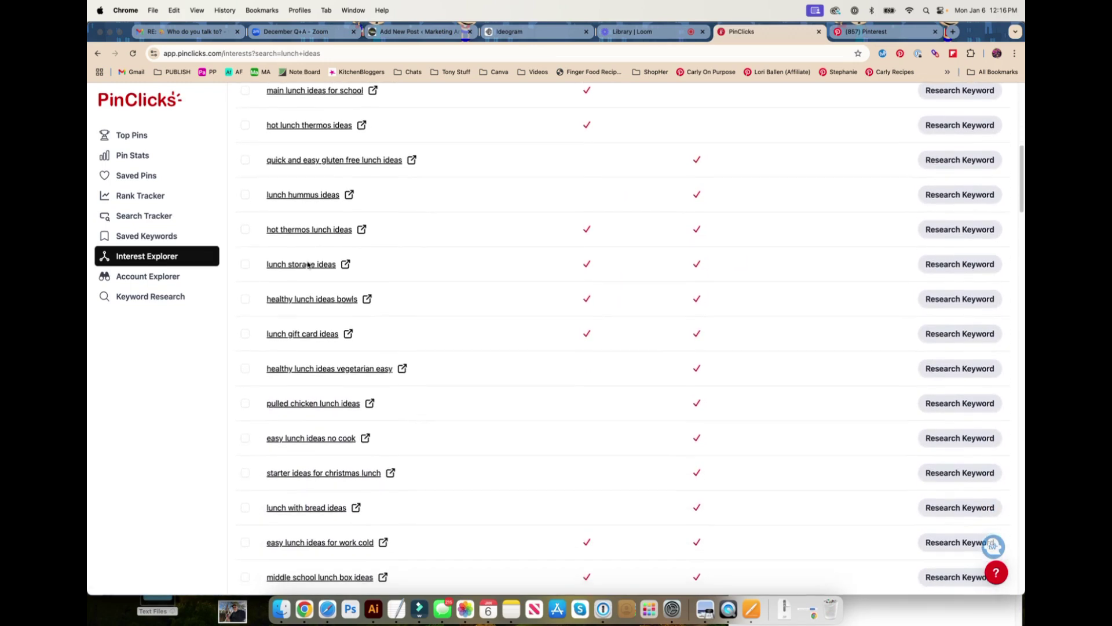
{"action": "scroll", "coordinate": [309, 265], "scroll_direction": "down", "scroll_amount": 1}
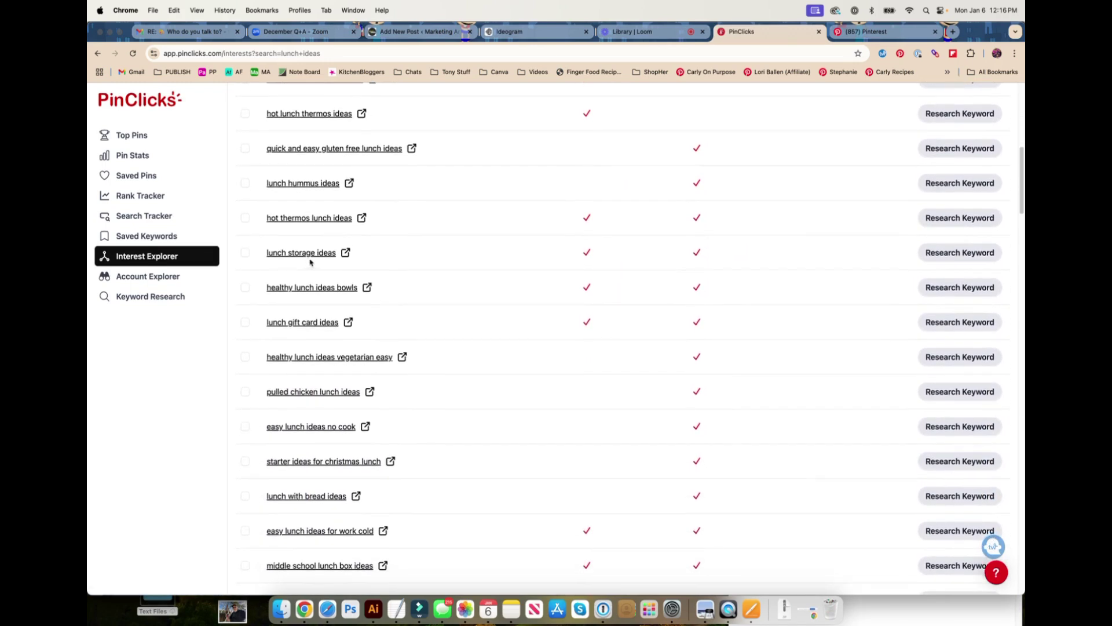
{"action": "left_click", "coordinate": [346, 251]}
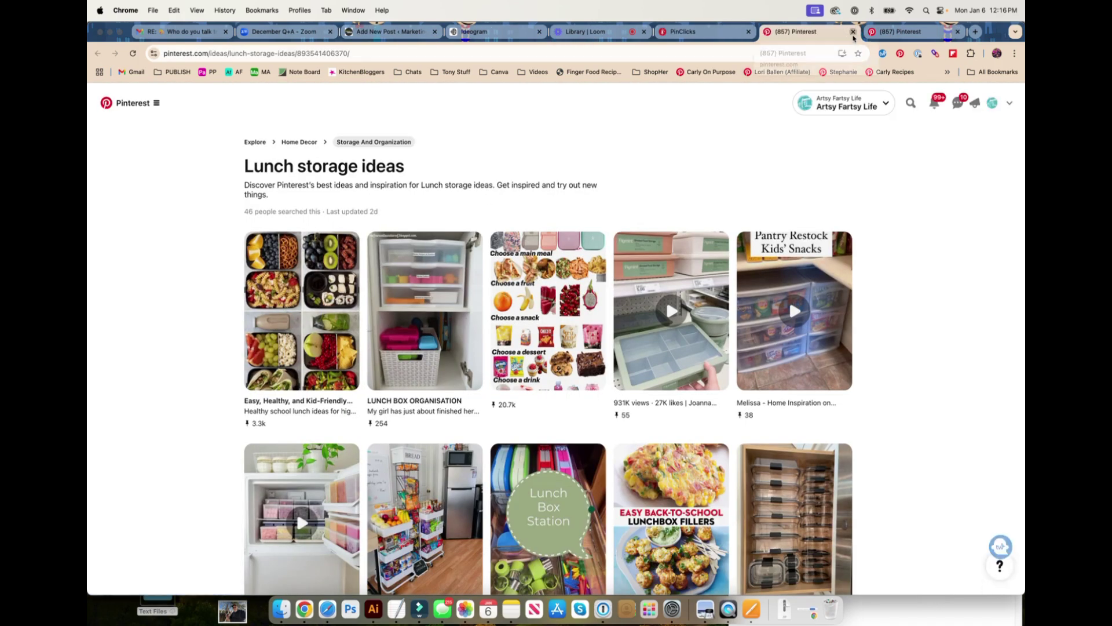
{"action": "left_click", "coordinate": [853, 31]}
- Scroll further down the list and open 'tacos lunch ideas' on Pinterest
{"action": "scroll", "coordinate": [410, 261], "scroll_direction": "down", "scroll_amount": 5}
{"action": "scroll", "coordinate": [410, 264], "scroll_direction": "down", "scroll_amount": 3}
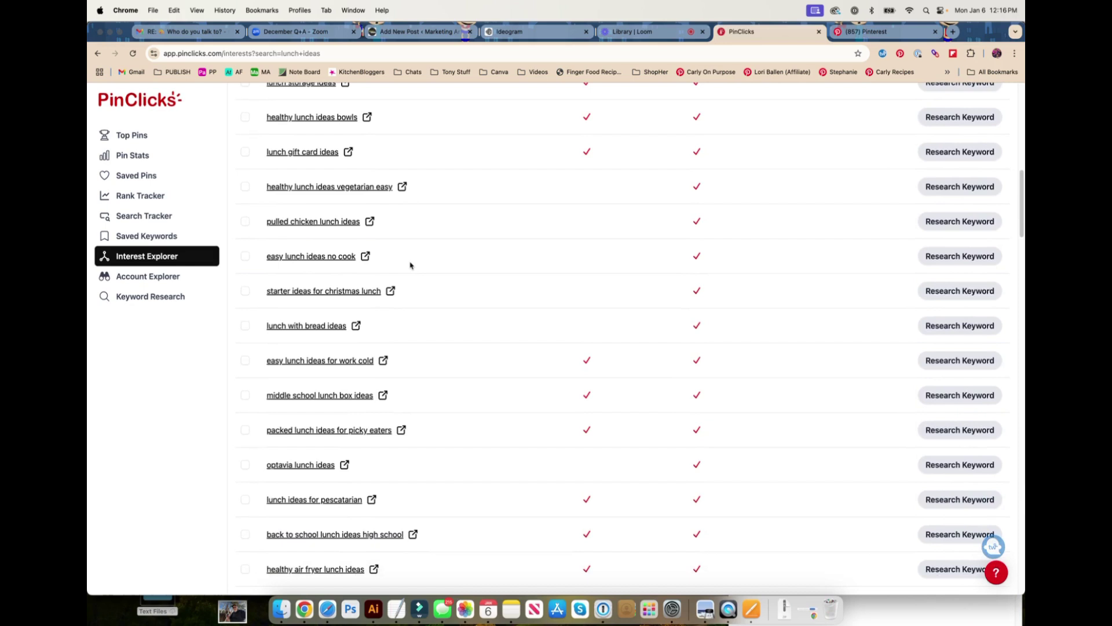
{"action": "scroll", "coordinate": [409, 265], "scroll_direction": "down", "scroll_amount": 6}
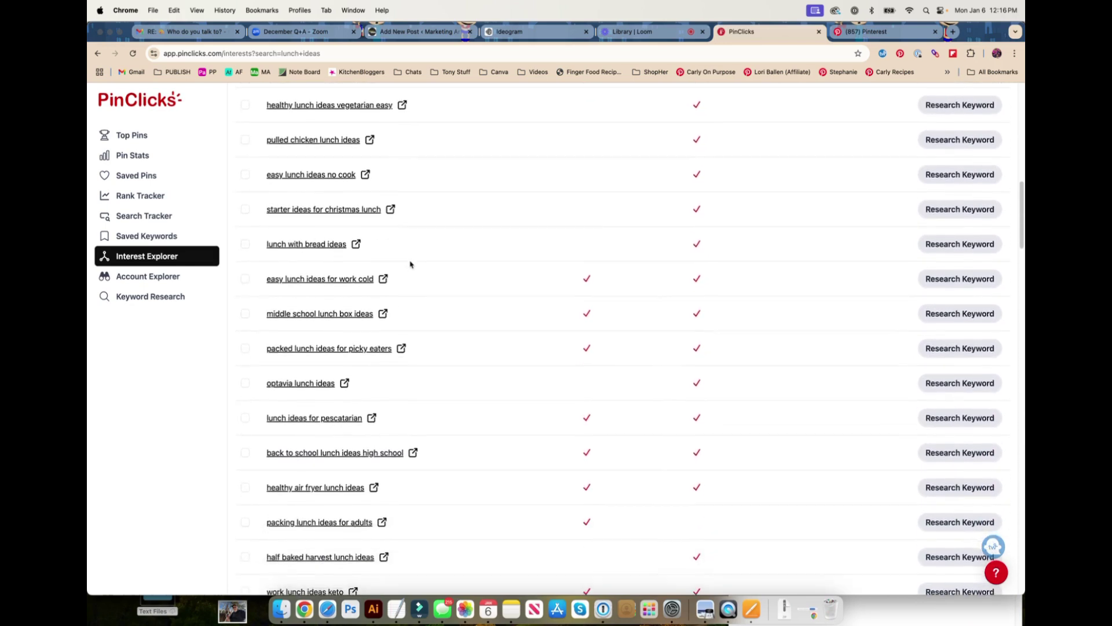
{"action": "scroll", "coordinate": [409, 265], "scroll_direction": "down", "scroll_amount": 15}
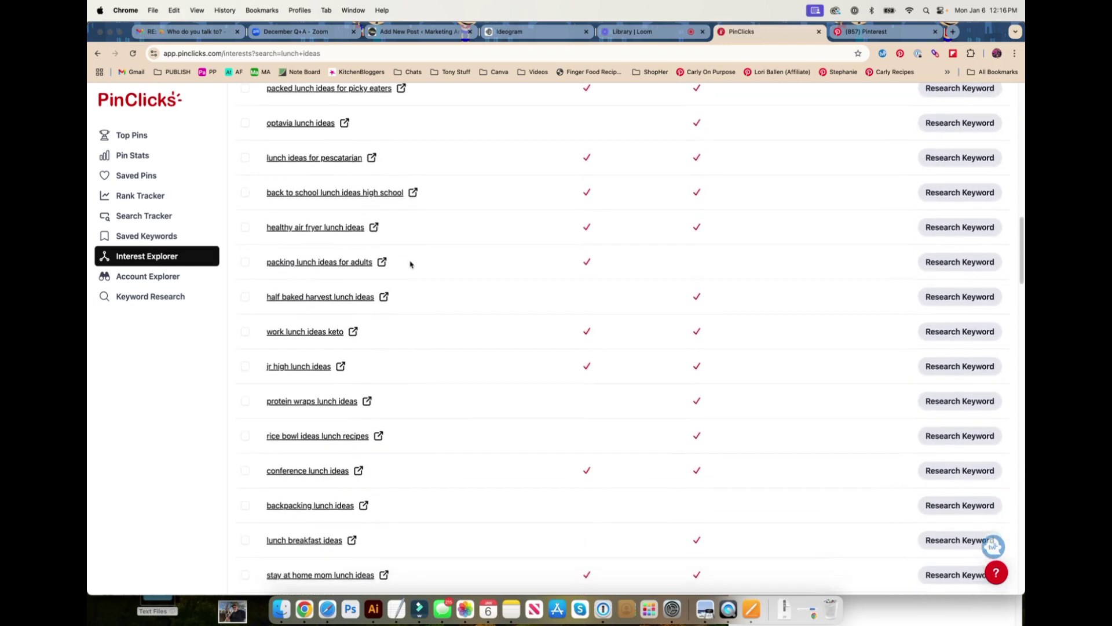
{"action": "scroll", "coordinate": [410, 265], "scroll_direction": "down", "scroll_amount": 13}
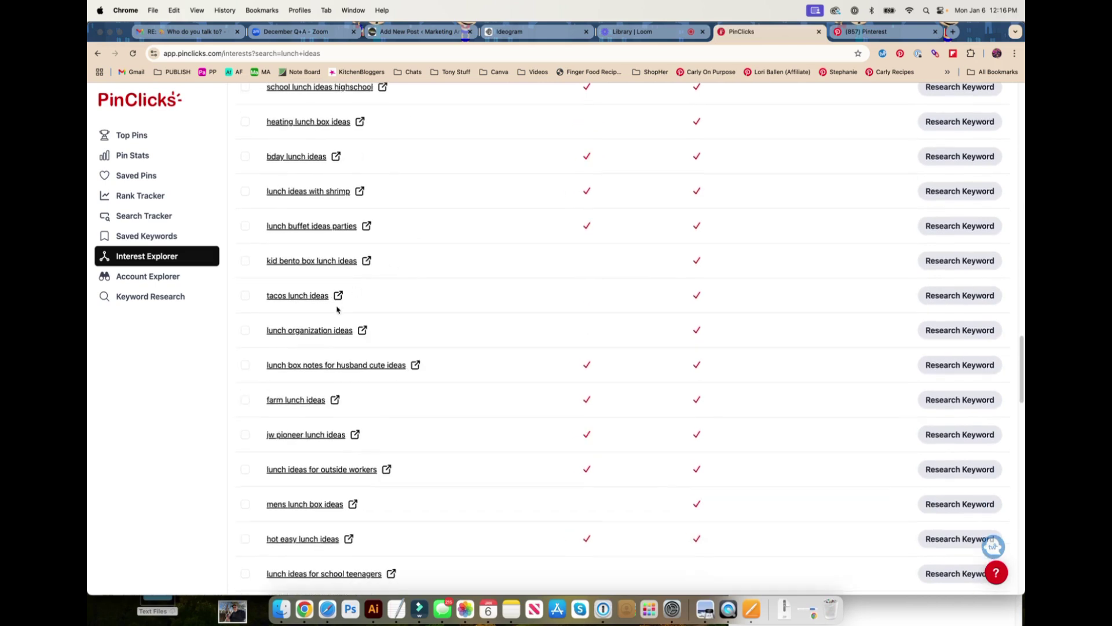
{"action": "left_click", "coordinate": [338, 296]}
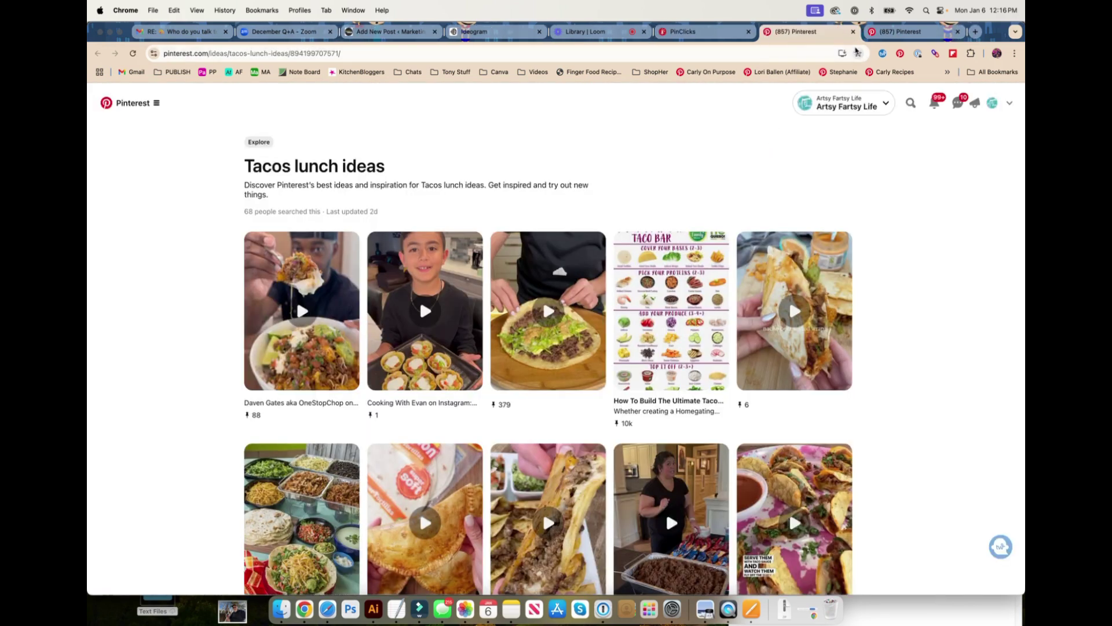
- Close the tacos lunch ideas page, scroll the list, and hide the TextEdit documents
{"action": "left_click", "coordinate": [853, 32]}
{"action": "scroll", "coordinate": [373, 346], "scroll_direction": "down", "scroll_amount": 12}
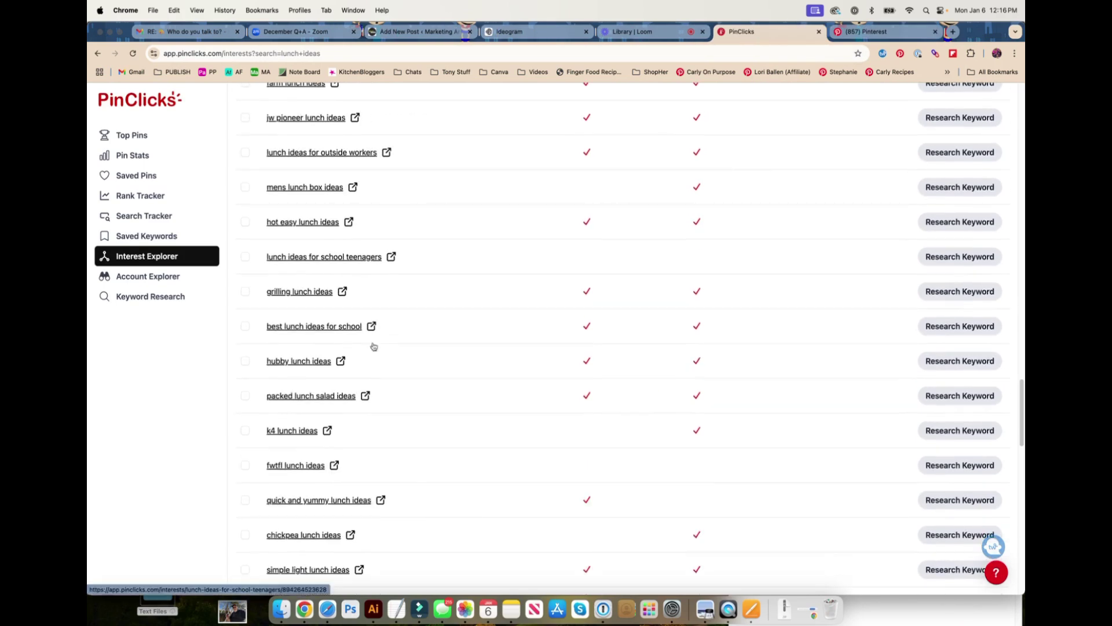
{"action": "scroll", "coordinate": [374, 346], "scroll_direction": "down", "scroll_amount": 4}
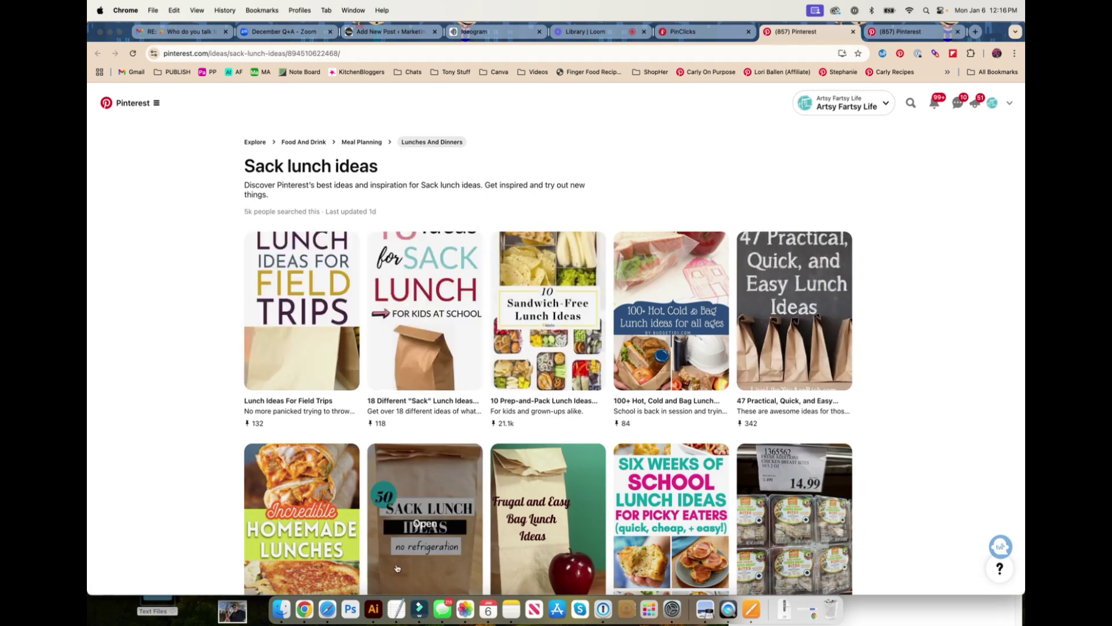
{"action": "left_click", "coordinate": [397, 617]}
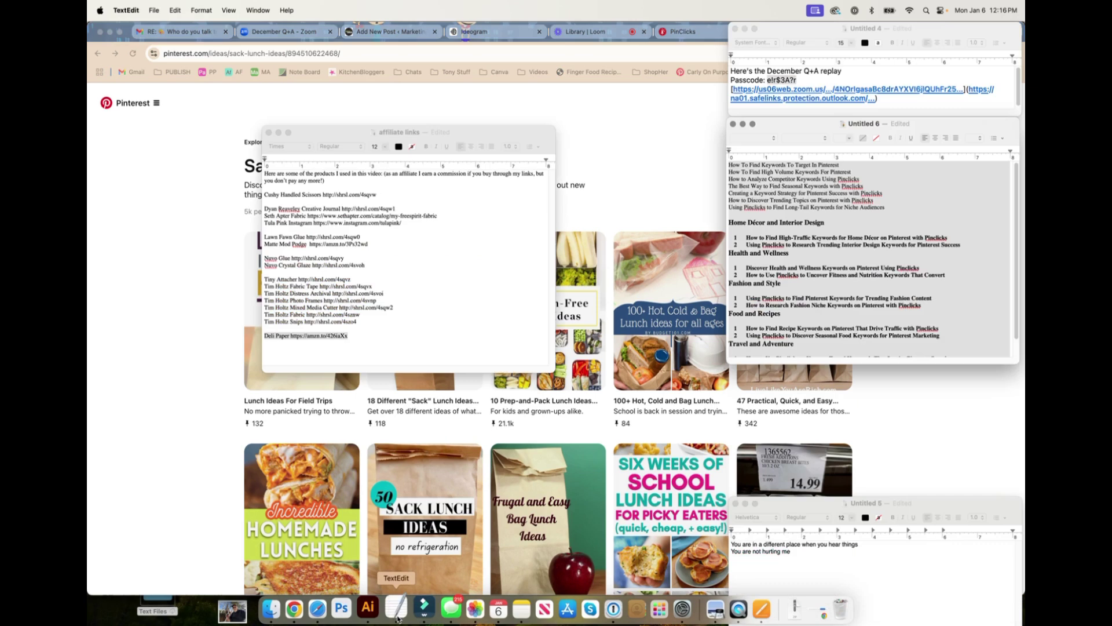
{"action": "key", "text": "super+h"}
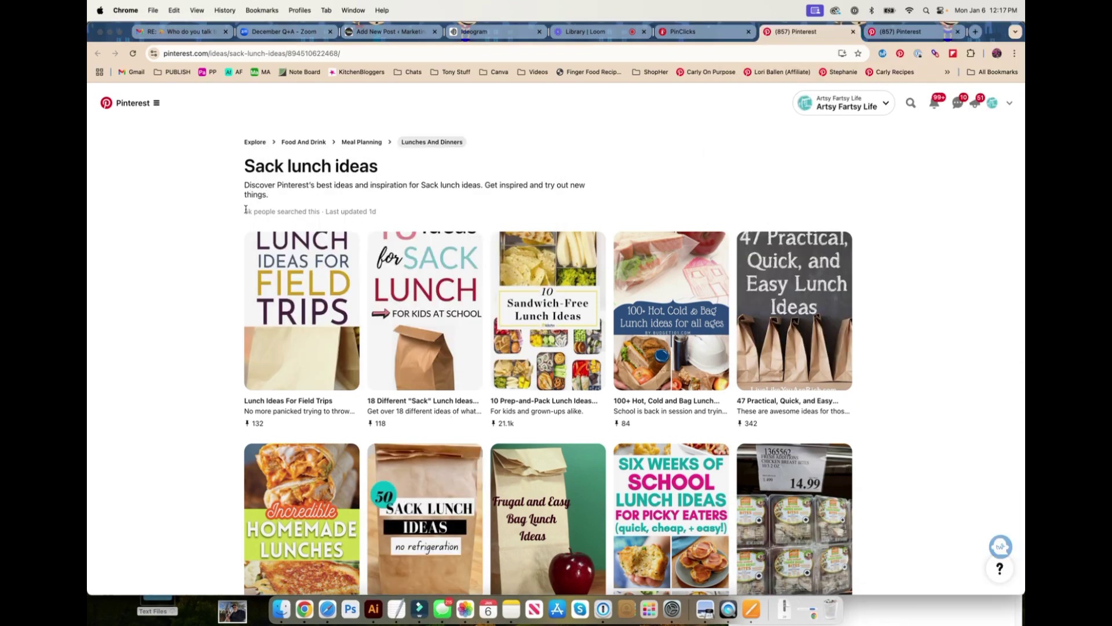
- Scroll through the 'lunch grill ideas' Pinterest page, close it, and scroll the list further
{"action": "scroll", "coordinate": [351, 303], "scroll_direction": "down", "scroll_amount": 3}
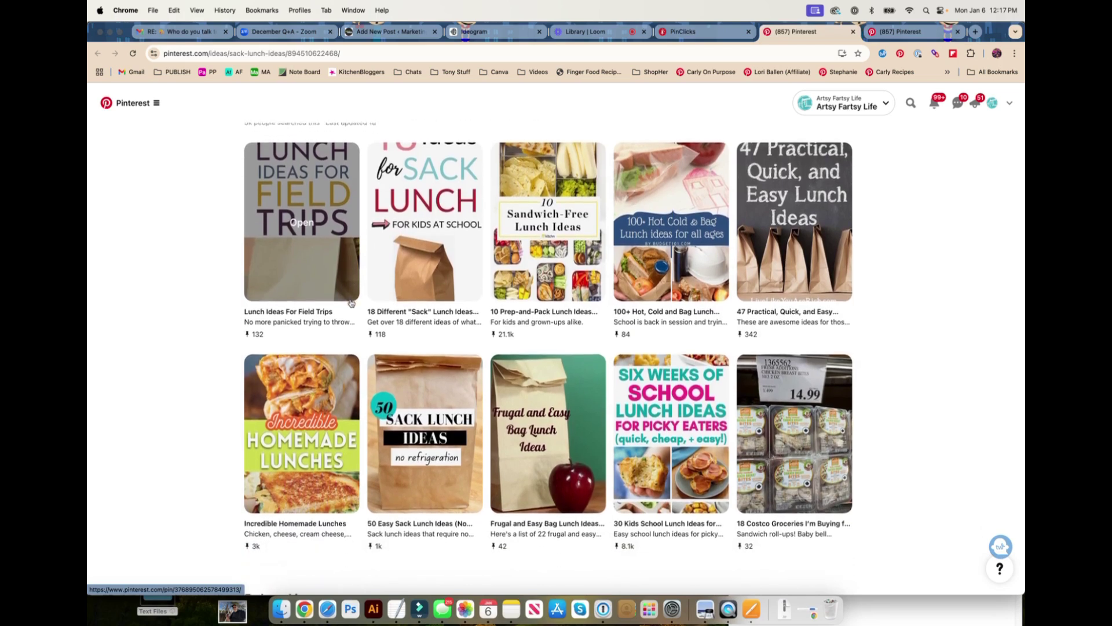
{"action": "scroll", "coordinate": [351, 303], "scroll_direction": "down", "scroll_amount": 10}
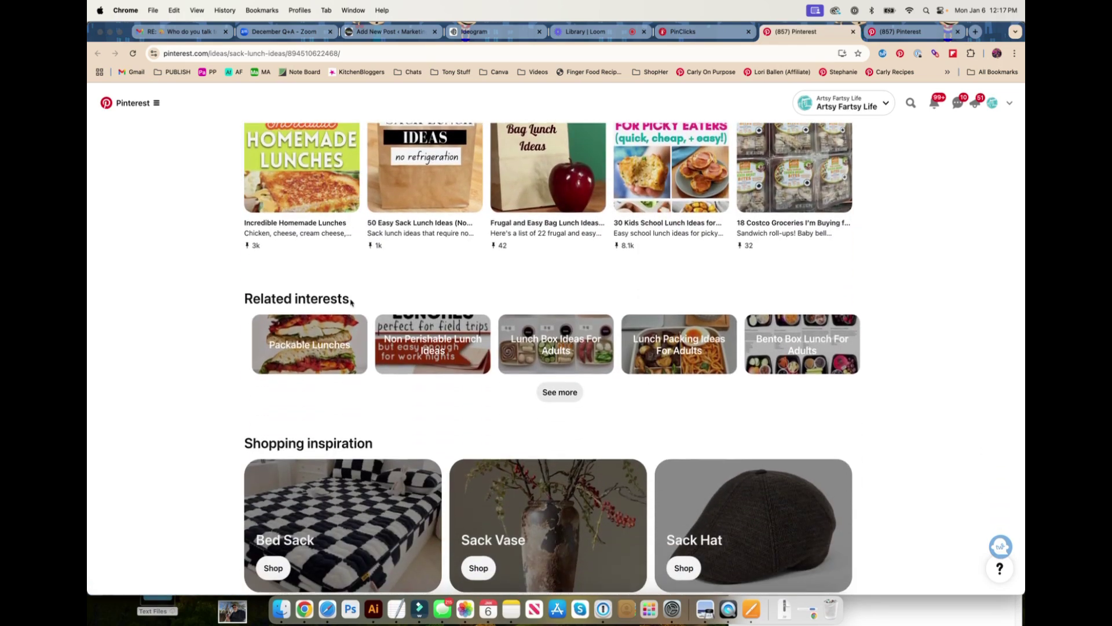
{"action": "scroll", "coordinate": [351, 303], "scroll_direction": "down", "scroll_amount": 15}
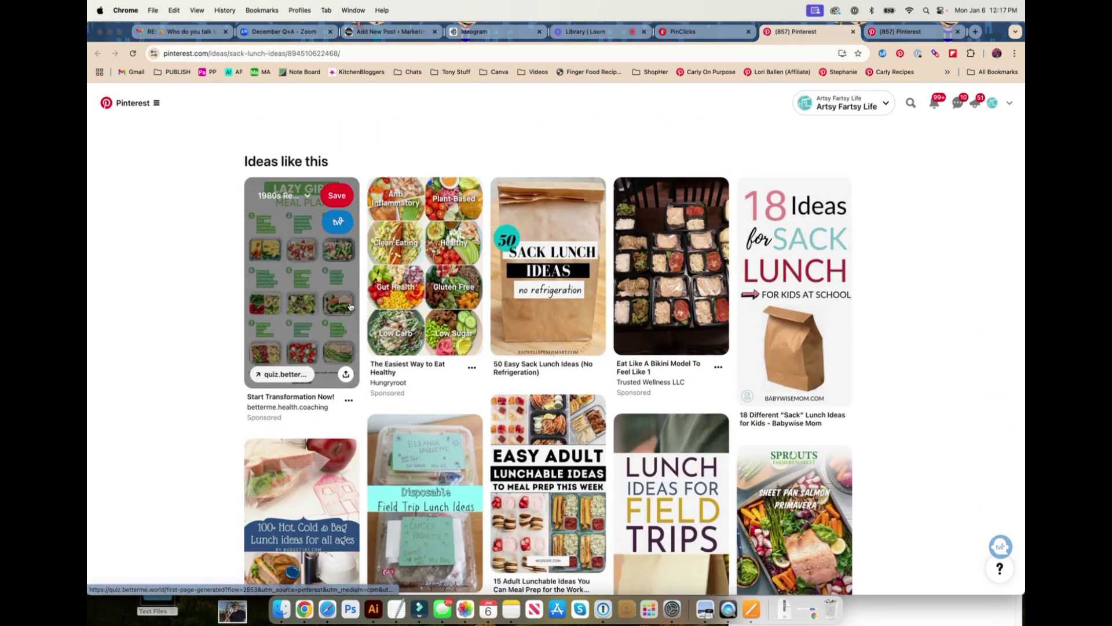
{"action": "scroll", "coordinate": [350, 306], "scroll_direction": "down", "scroll_amount": 5}
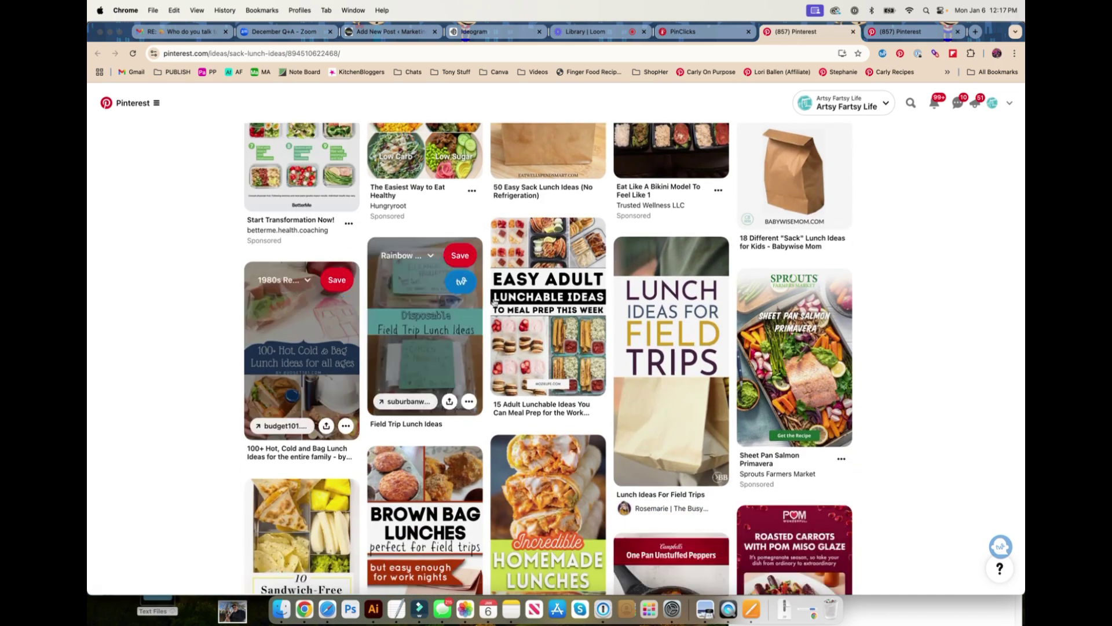
{"action": "left_click", "coordinate": [852, 31]}
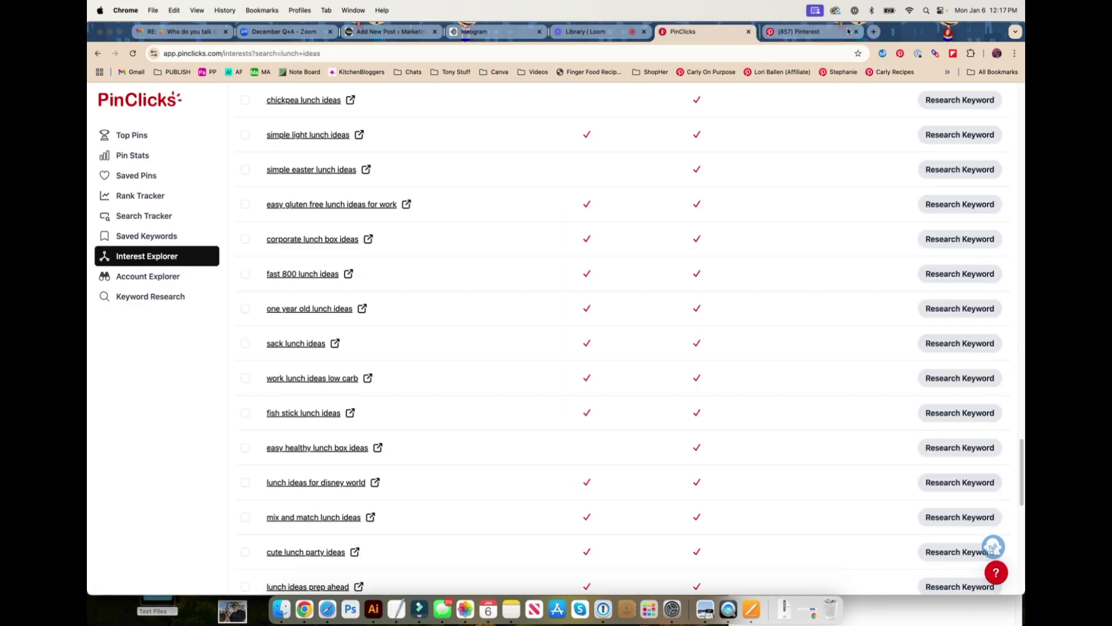
{"action": "scroll", "coordinate": [437, 285], "scroll_direction": "down", "scroll_amount": 5}
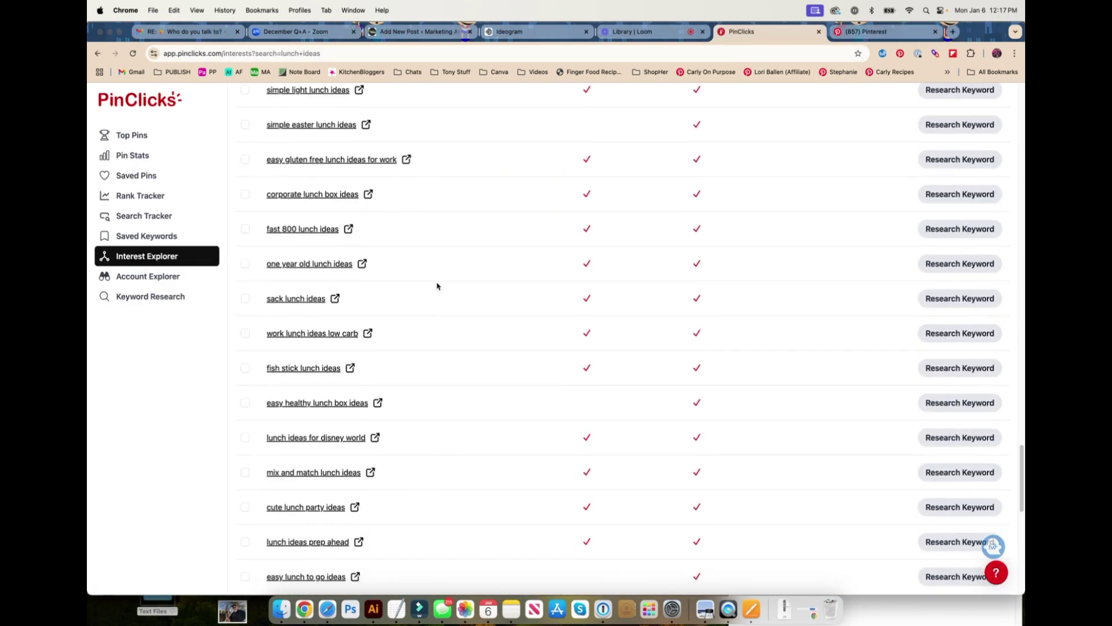
{"action": "scroll", "coordinate": [437, 286], "scroll_direction": "down", "scroll_amount": 7}
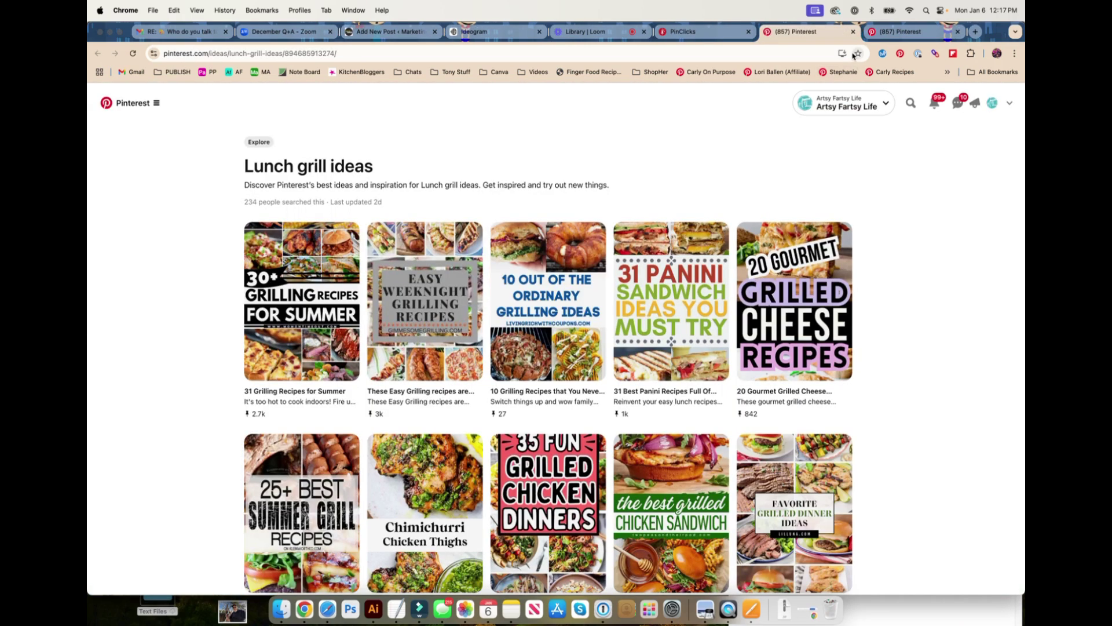
- Close the Pinterest page, then preview 'lunch jar ideas' and close that tab too
{"action": "left_click", "coordinate": [853, 32]}
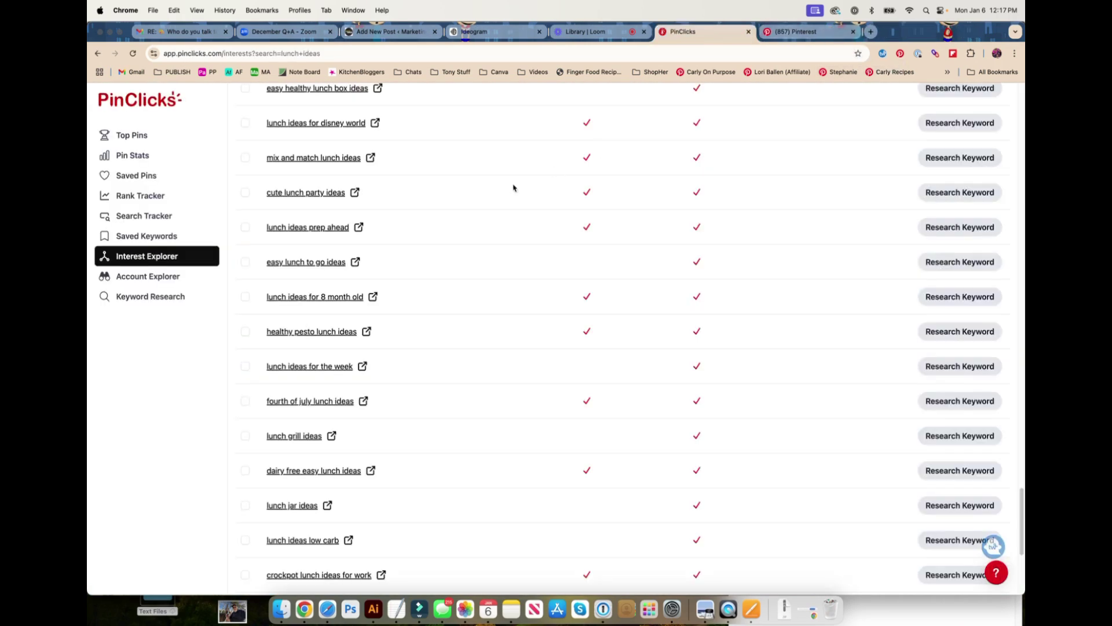
{"action": "scroll", "coordinate": [471, 221], "scroll_direction": "down", "scroll_amount": 3}
{"action": "scroll", "coordinate": [471, 222], "scroll_direction": "down", "scroll_amount": 4}
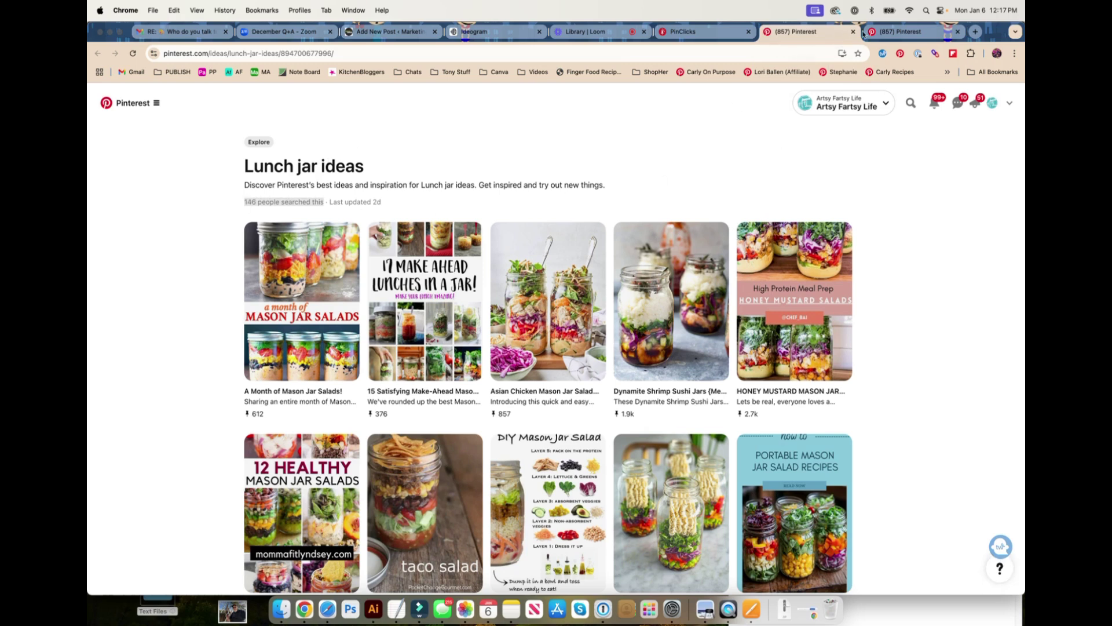
{"action": "left_click", "coordinate": [853, 32]}
- Scroll up and back down through more of the lunch ideas interests
{"action": "scroll", "coordinate": [485, 346], "scroll_direction": "up", "scroll_amount": 10}
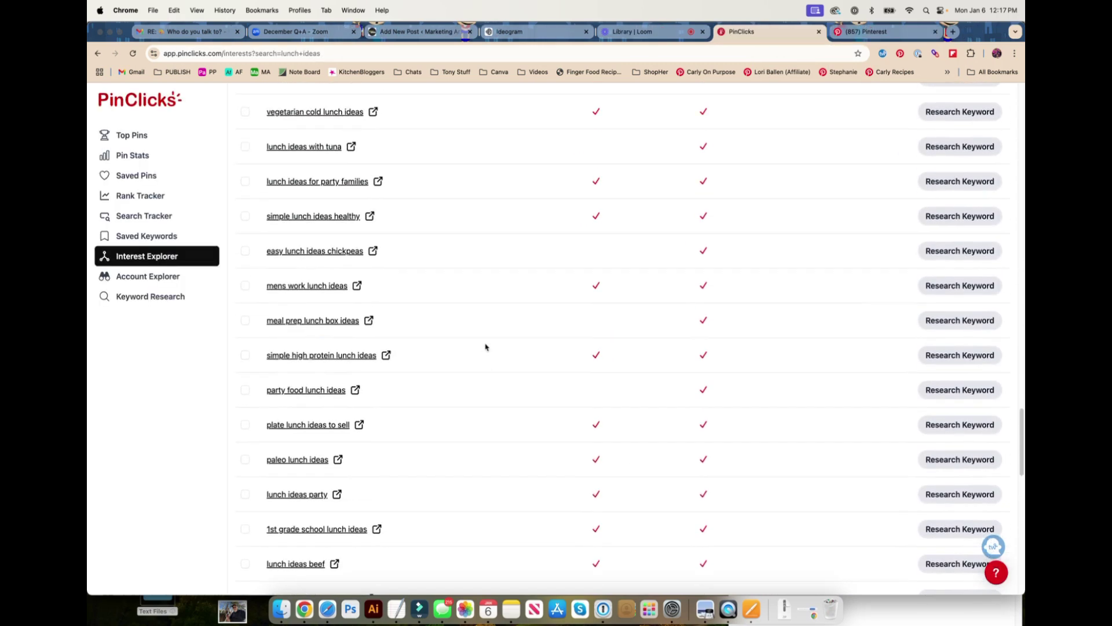
{"action": "scroll", "coordinate": [485, 346], "scroll_direction": "up", "scroll_amount": 10}
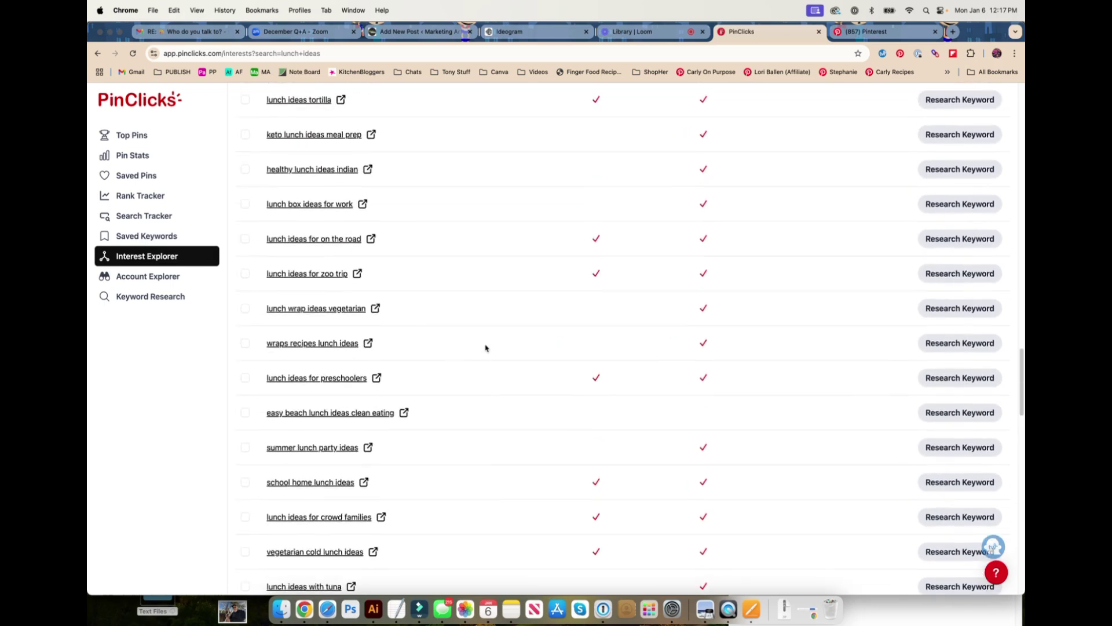
{"action": "scroll", "coordinate": [485, 348], "scroll_direction": "up", "scroll_amount": 10}
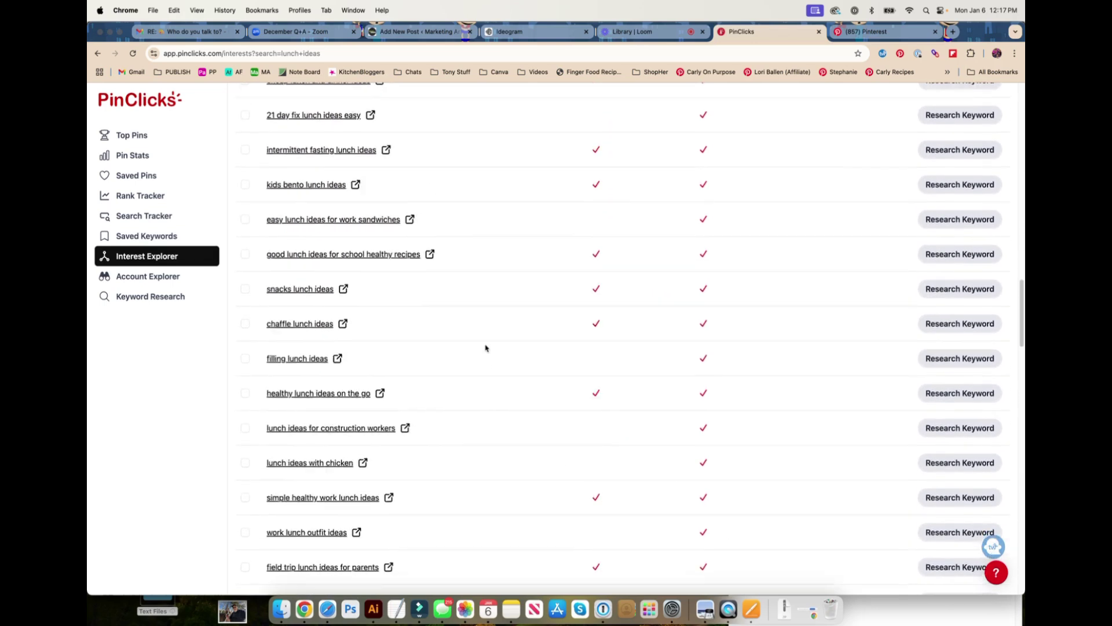
{"action": "scroll", "coordinate": [485, 348], "scroll_direction": "up", "scroll_amount": 15}
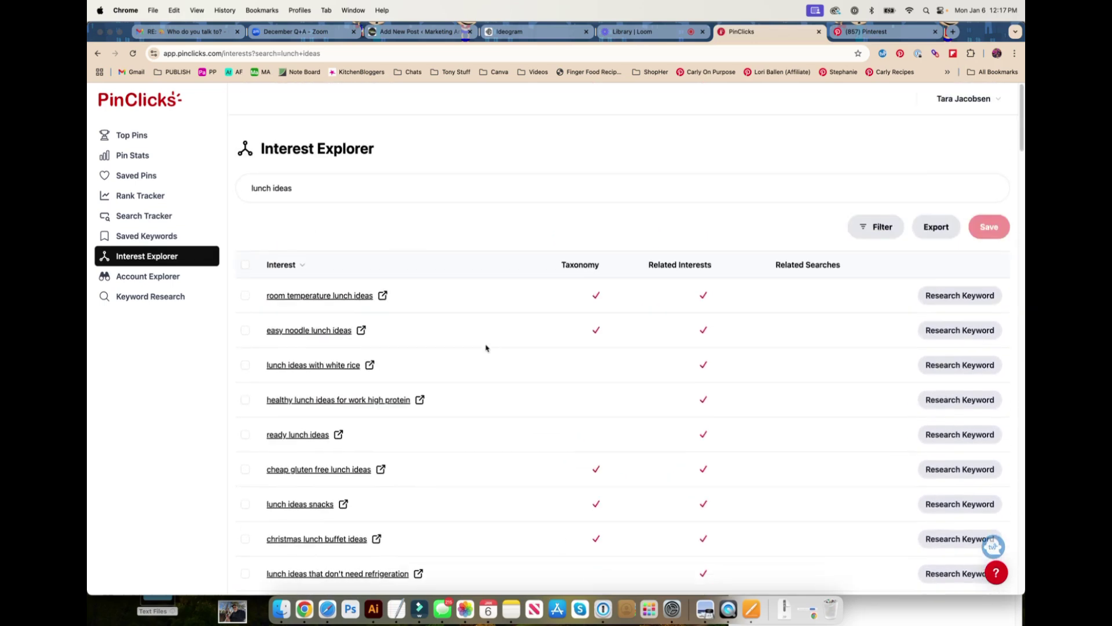
{"action": "scroll", "coordinate": [486, 347], "scroll_direction": "down", "scroll_amount": 3}
{"action": "scroll", "coordinate": [286, 304], "scroll_direction": "down", "scroll_amount": 3}
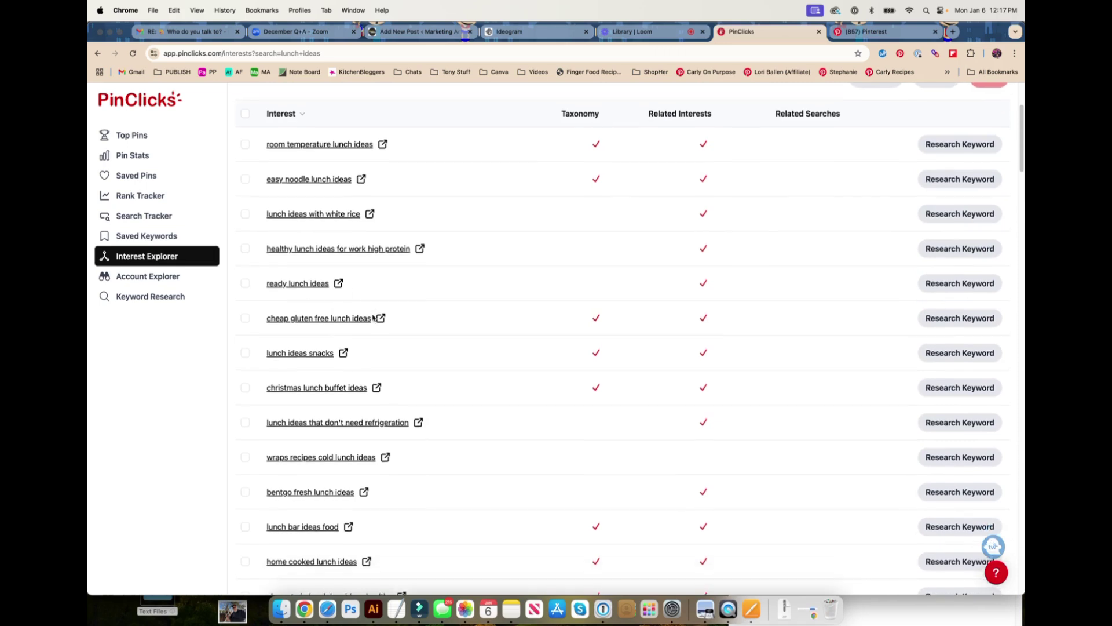
{"action": "scroll", "coordinate": [296, 272], "scroll_direction": "down", "scroll_amount": 6}
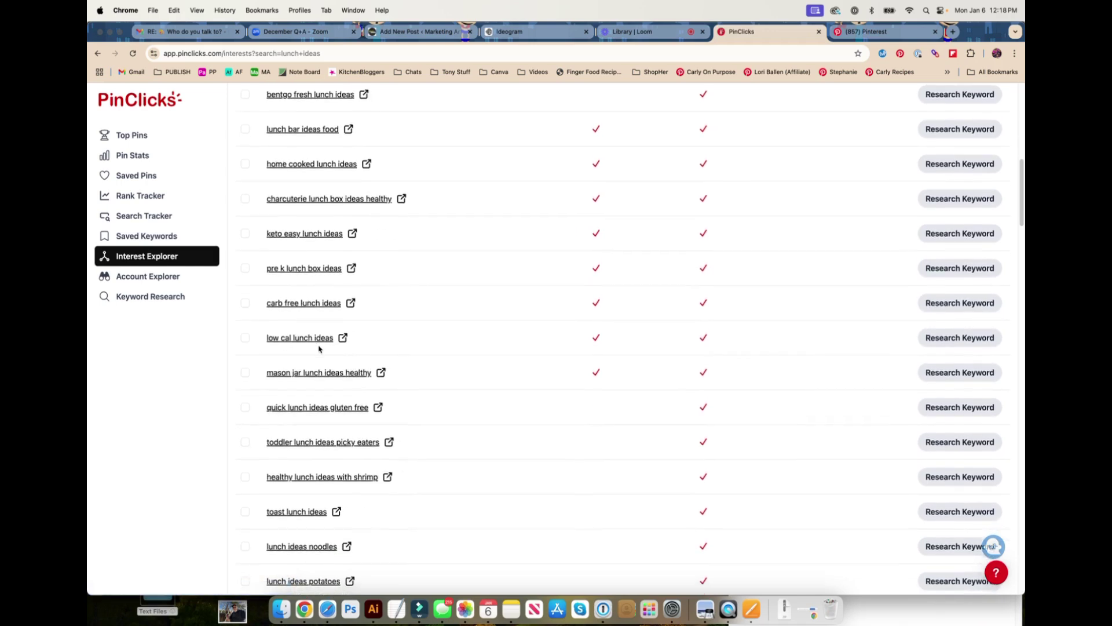
{"action": "scroll", "coordinate": [318, 348], "scroll_direction": "down", "scroll_amount": 5}
{"action": "scroll", "coordinate": [319, 349], "scroll_direction": "down", "scroll_amount": 3}
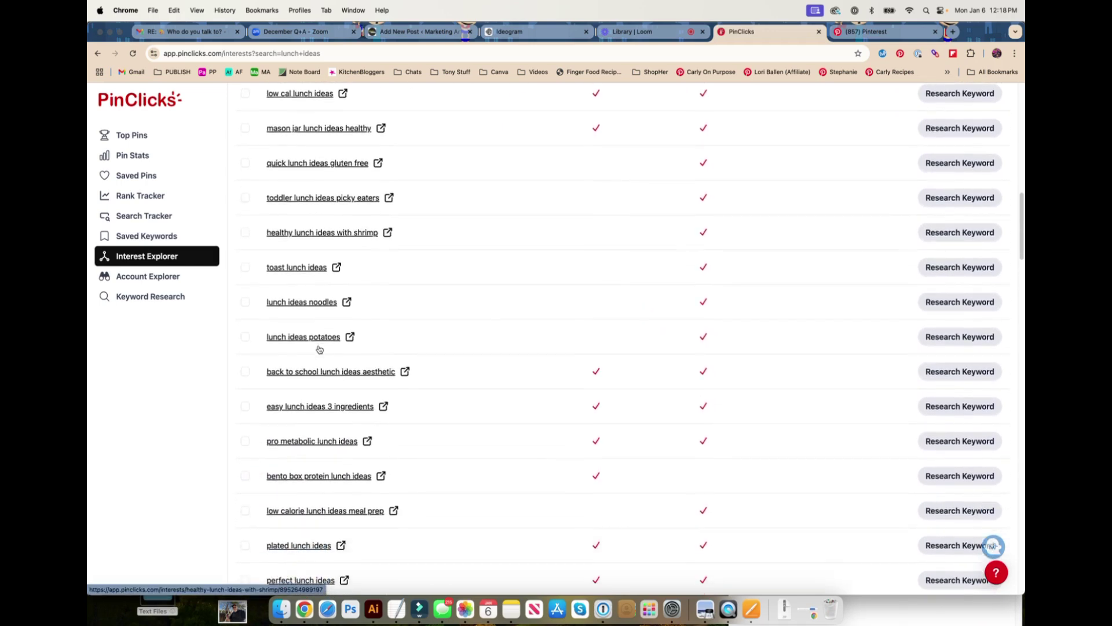
{"action": "scroll", "coordinate": [324, 344], "scroll_direction": "down", "scroll_amount": 3}
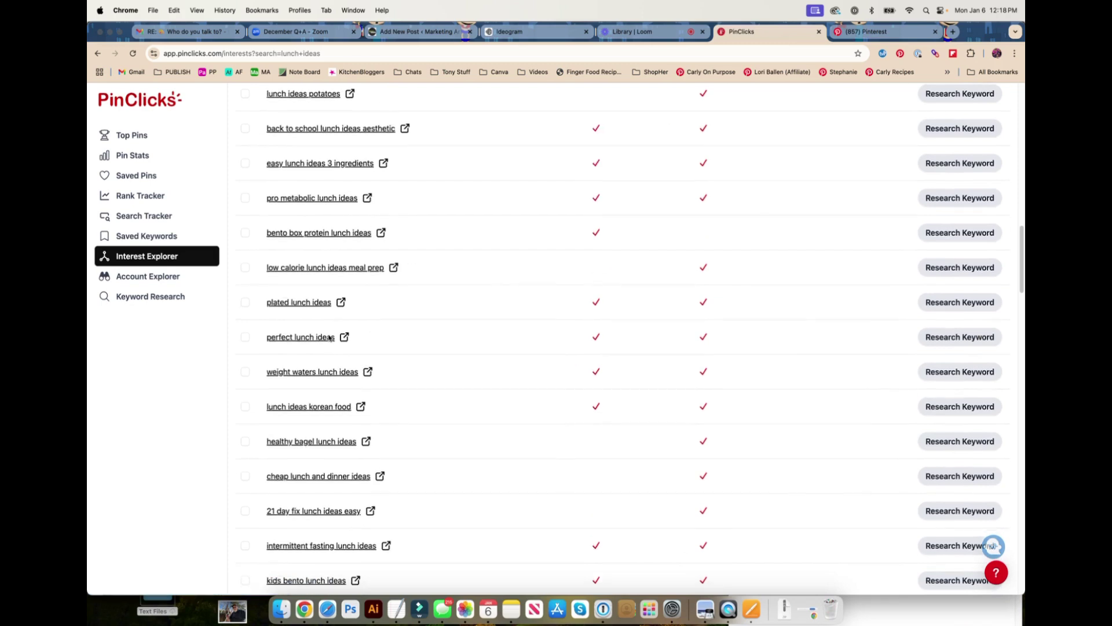
- Preview 'perfect lunch ideas' on Pinterest, close it, and scroll down the list
{"action": "left_click", "coordinate": [315, 337]}
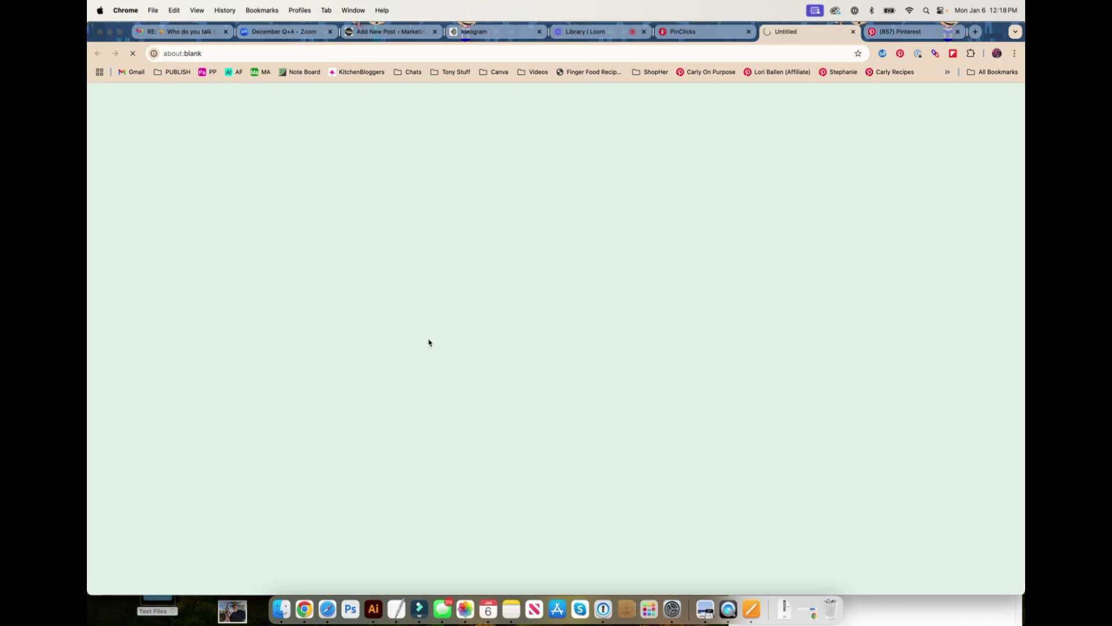
{"action": "left_click", "coordinate": [852, 32]}
{"action": "scroll", "coordinate": [417, 435], "scroll_direction": "down", "scroll_amount": 2}
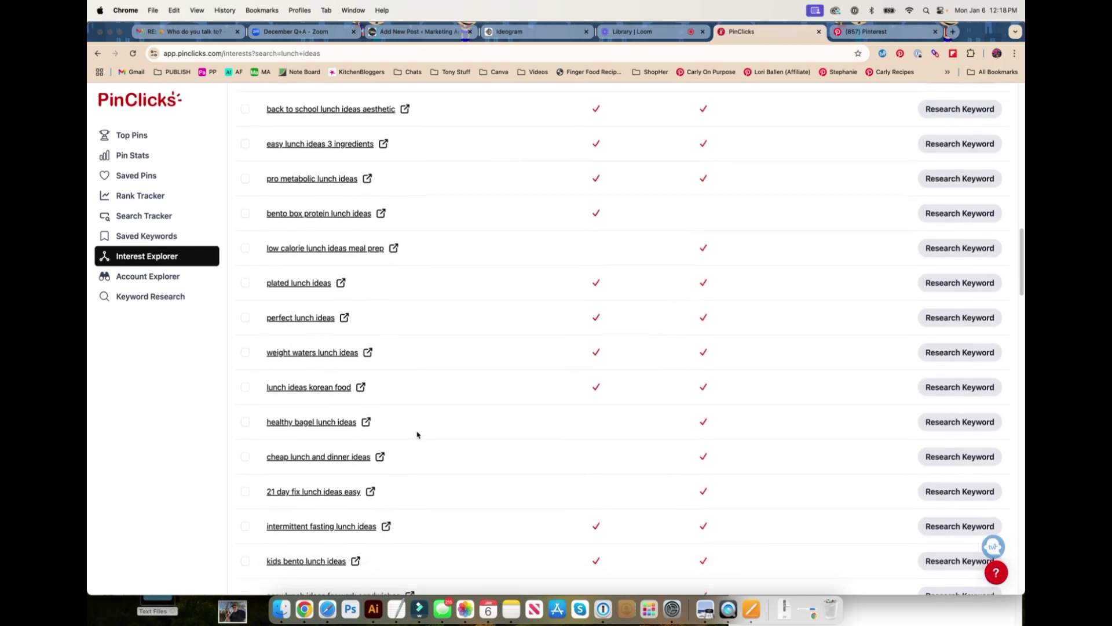
{"action": "scroll", "coordinate": [417, 435], "scroll_direction": "down", "scroll_amount": 5}
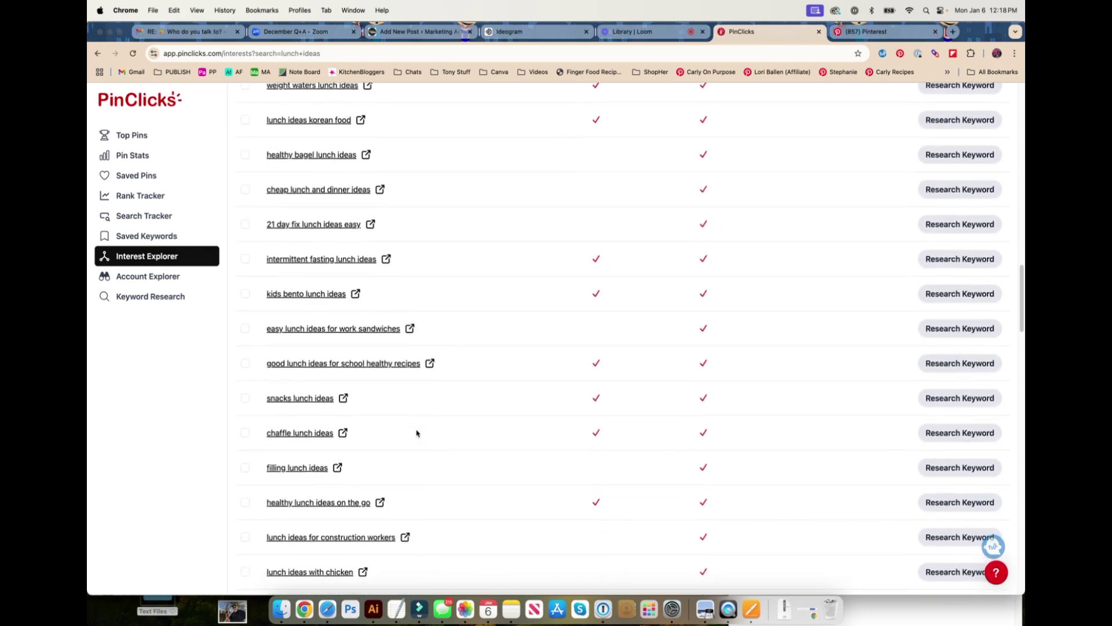
{"action": "scroll", "coordinate": [416, 433], "scroll_direction": "down", "scroll_amount": 1}
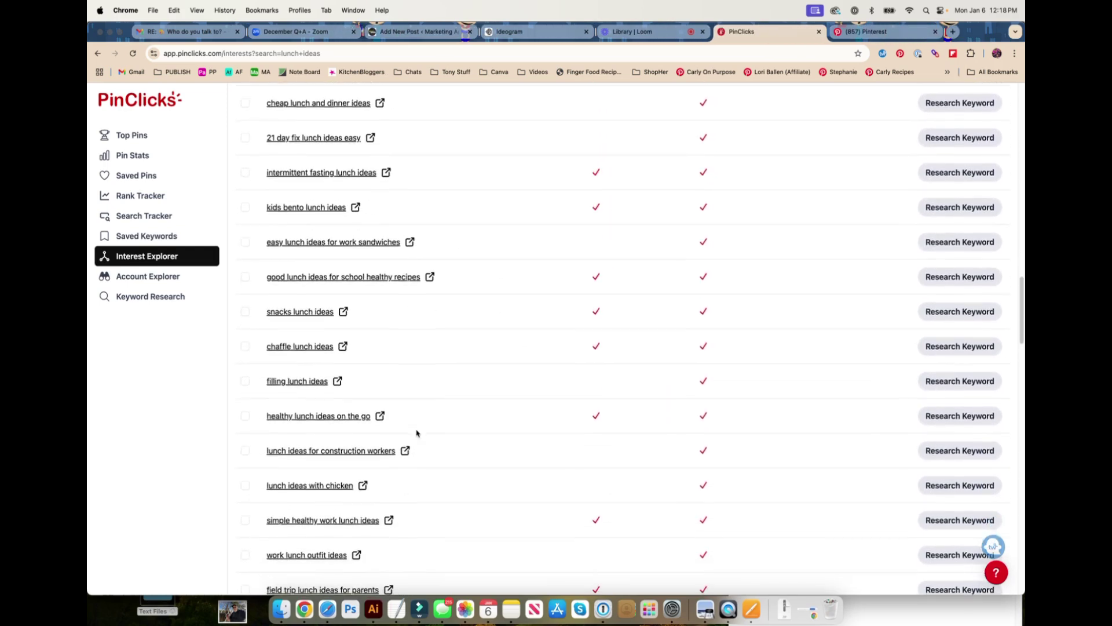
- Review 'filling lunch ideas' pins on Pinterest, close it, and scroll the list back up
{"action": "left_click", "coordinate": [337, 380]}
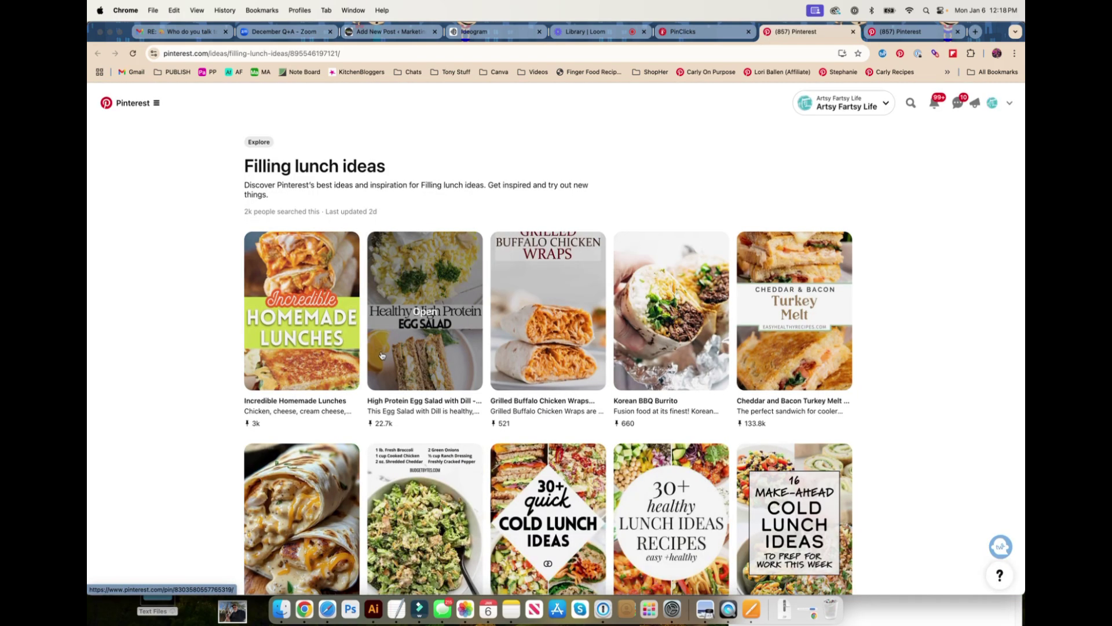
{"action": "scroll", "coordinate": [384, 357], "scroll_direction": "down", "scroll_amount": 1}
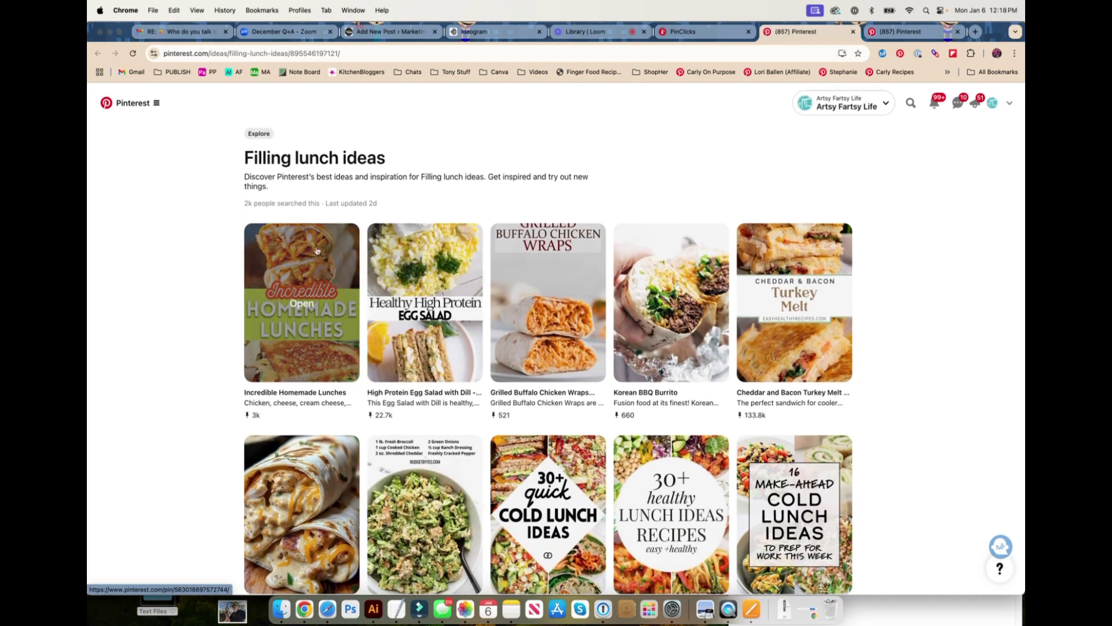
{"action": "scroll", "coordinate": [347, 324], "scroll_direction": "down", "scroll_amount": 3}
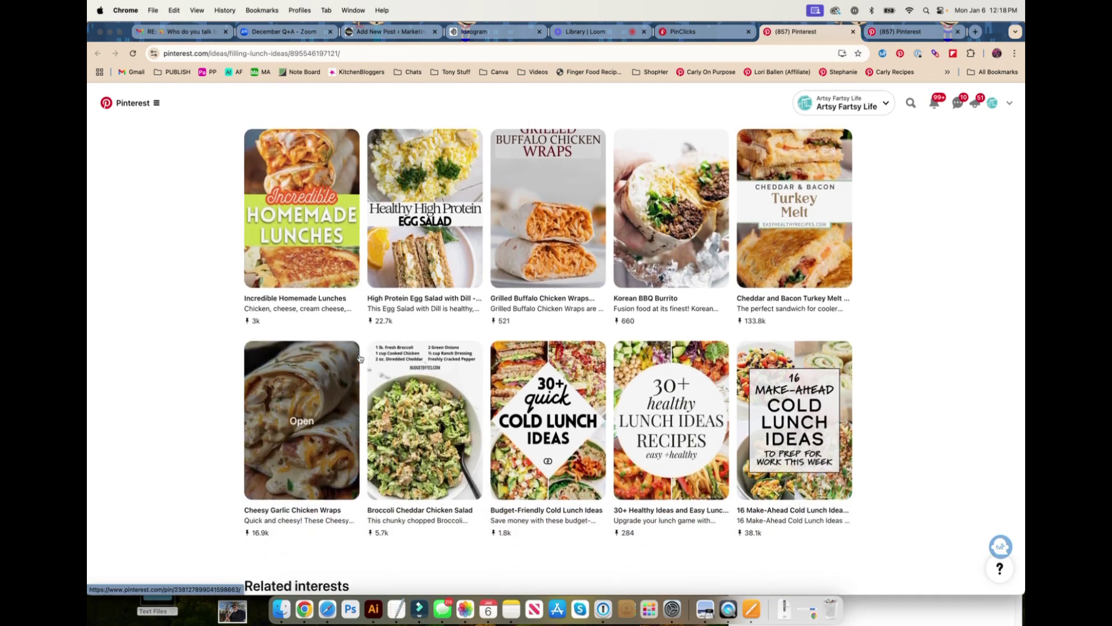
{"action": "scroll", "coordinate": [360, 358], "scroll_direction": "down", "scroll_amount": 4}
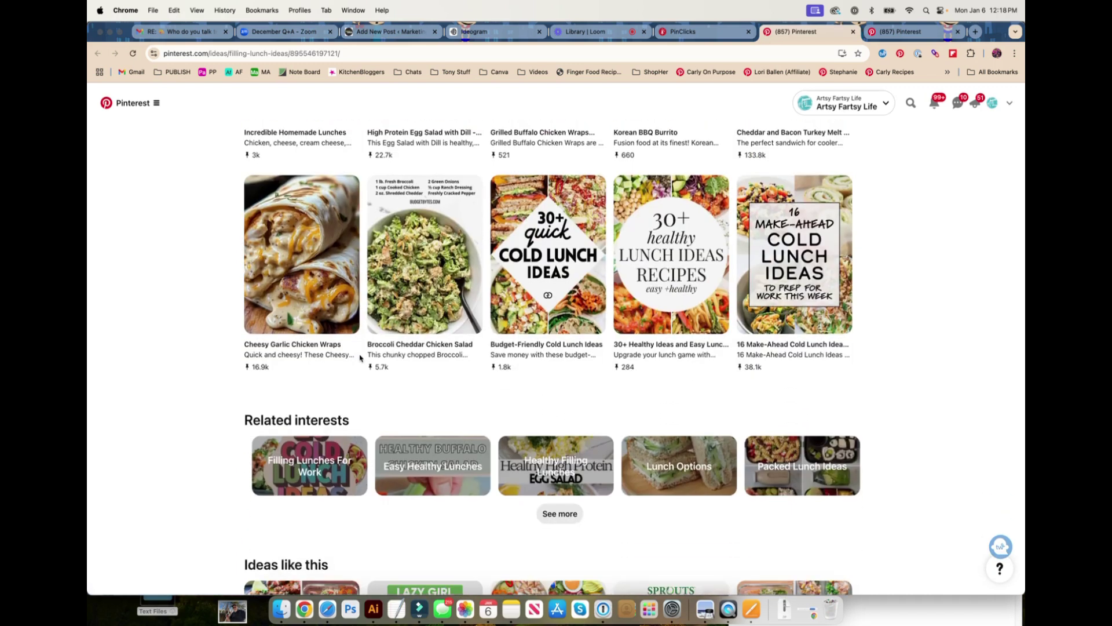
{"action": "scroll", "coordinate": [359, 358], "scroll_direction": "down", "scroll_amount": 5}
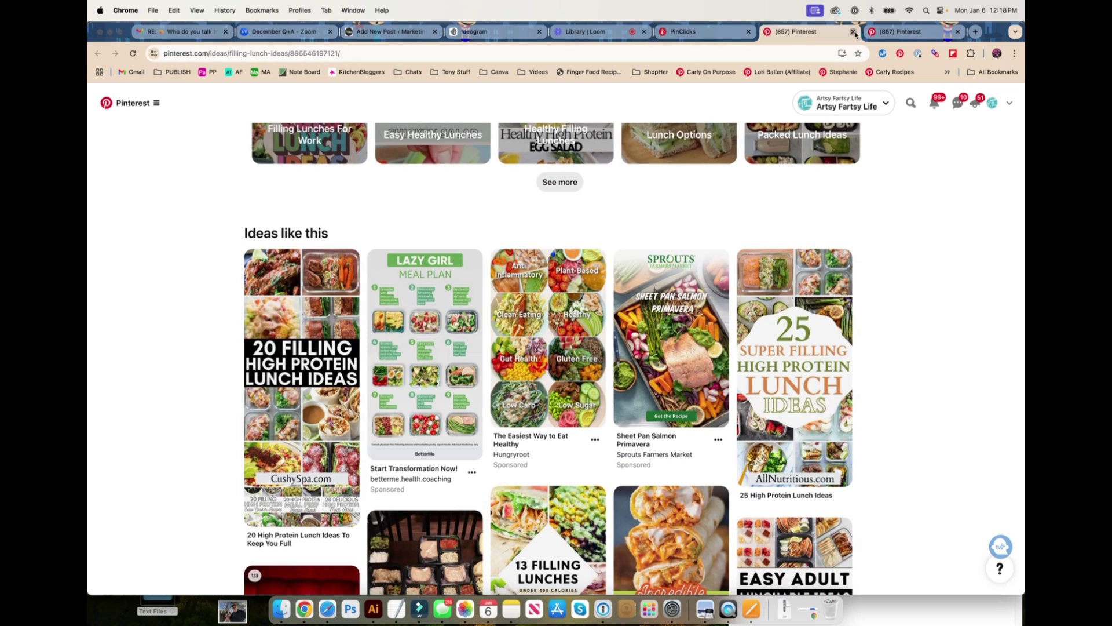
{"action": "left_click", "coordinate": [853, 32]}
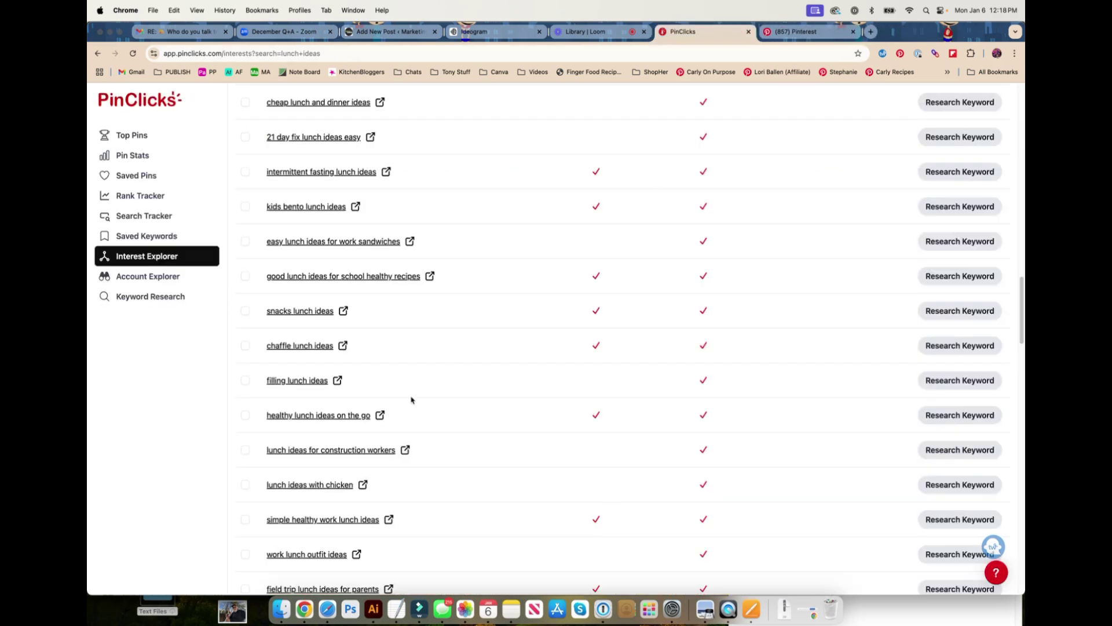
{"action": "scroll", "coordinate": [412, 400], "scroll_direction": "down", "scroll_amount": 3}
{"action": "scroll", "coordinate": [411, 401], "scroll_direction": "down", "scroll_amount": 5}
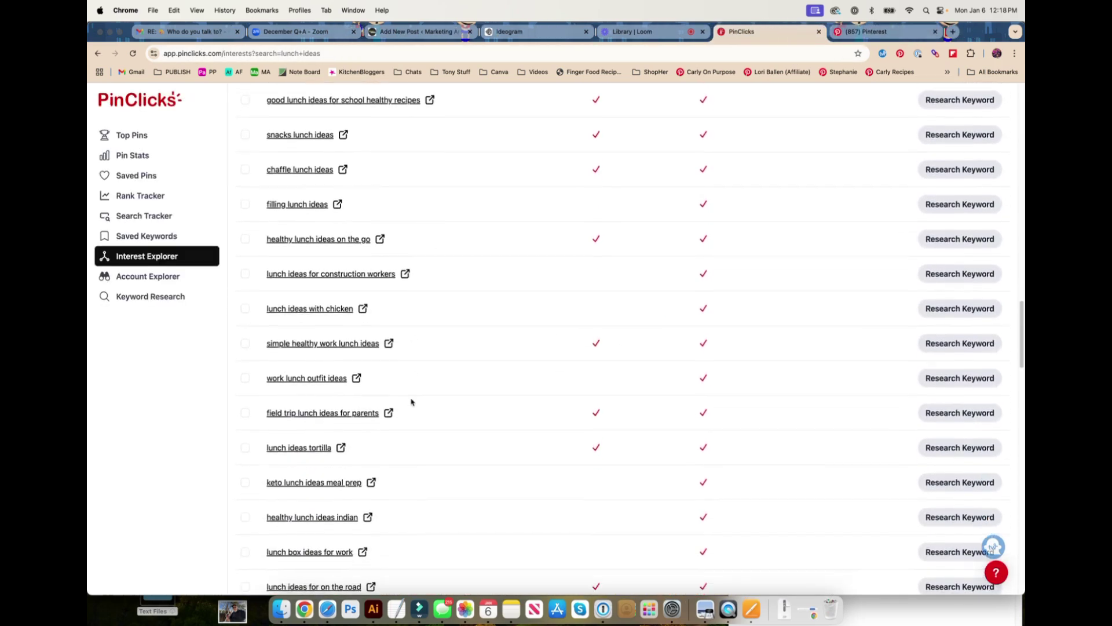
{"action": "scroll", "coordinate": [412, 401], "scroll_direction": "down", "scroll_amount": 10}
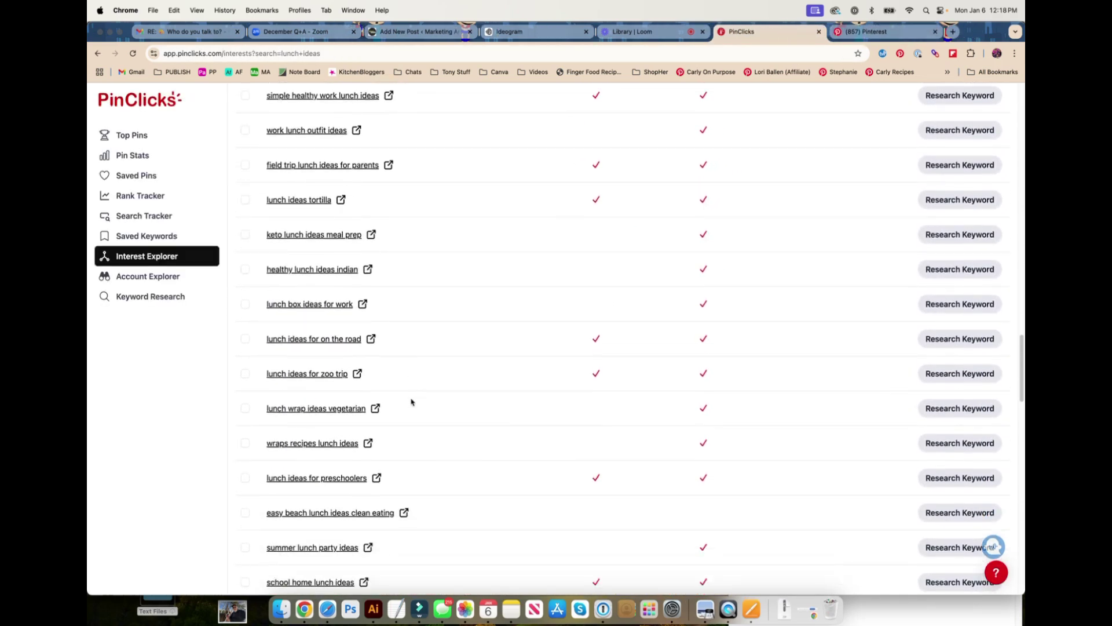
{"action": "scroll", "coordinate": [412, 401], "scroll_direction": "down", "scroll_amount": 4}
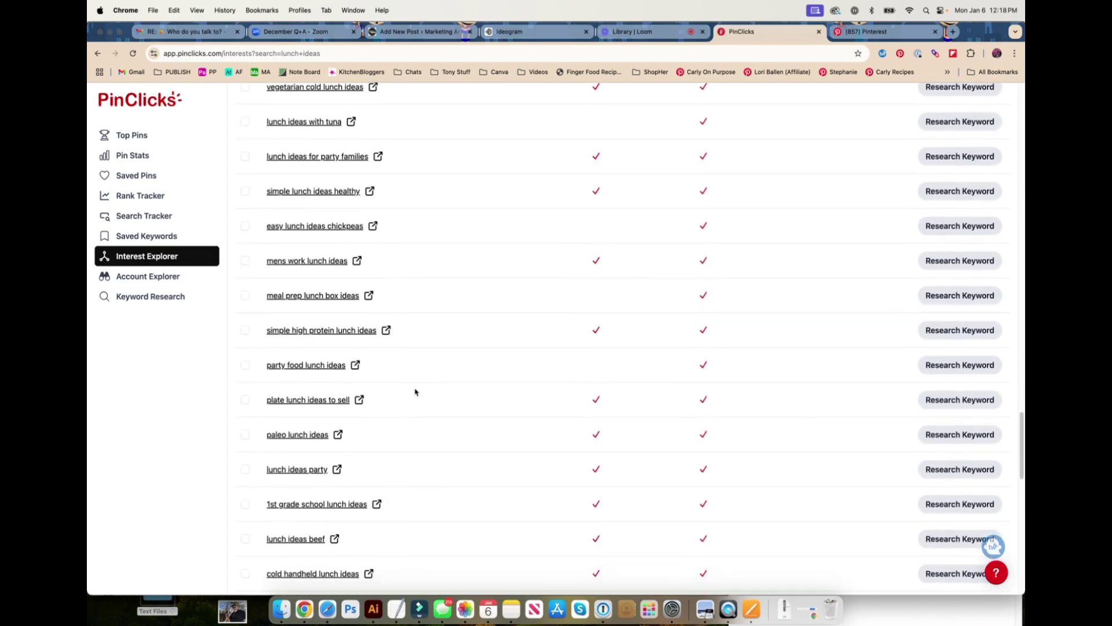
{"action": "scroll", "coordinate": [377, 315], "scroll_direction": "up", "scroll_amount": 15}
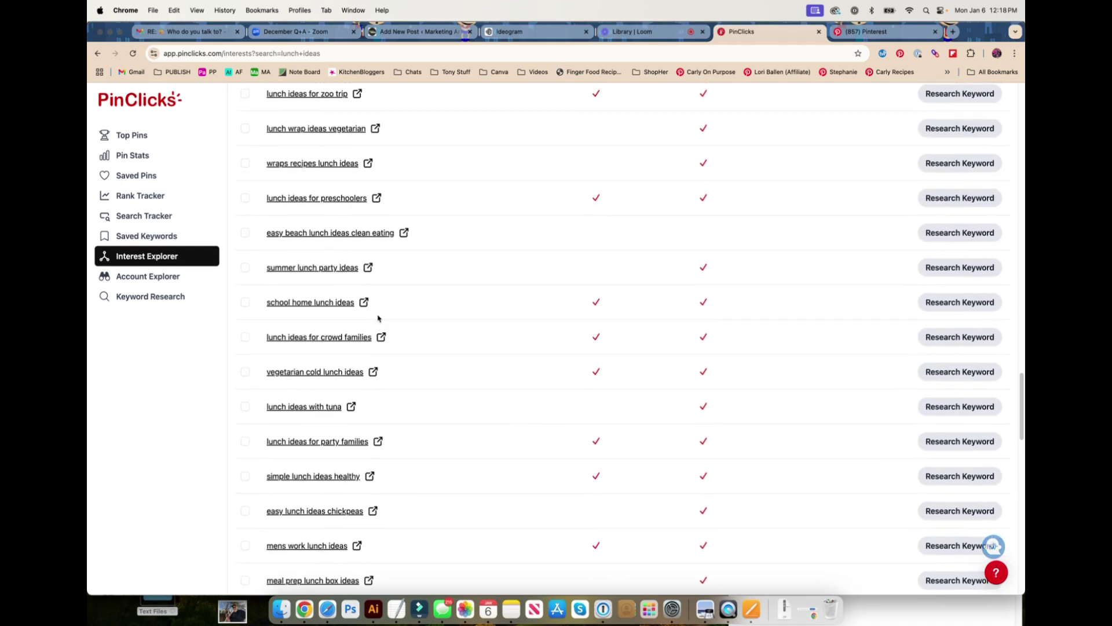
{"action": "scroll", "coordinate": [399, 216], "scroll_direction": "up", "scroll_amount": 10}
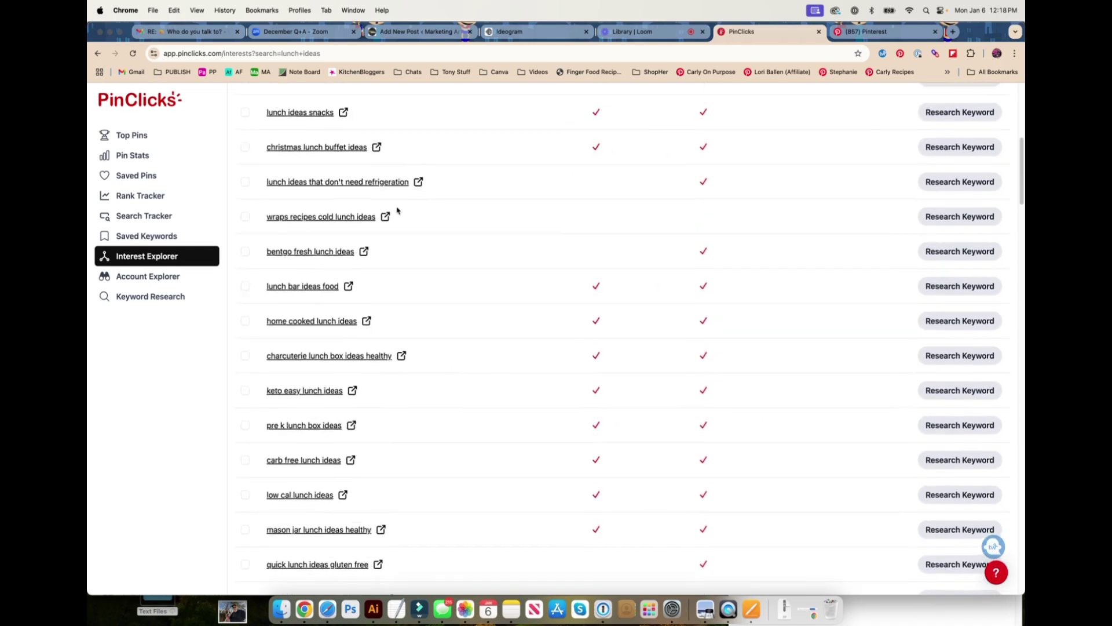
- Replace the search with 'diy lampshade' and scroll through the related interests
{"action": "left_click", "coordinate": [335, 189]}
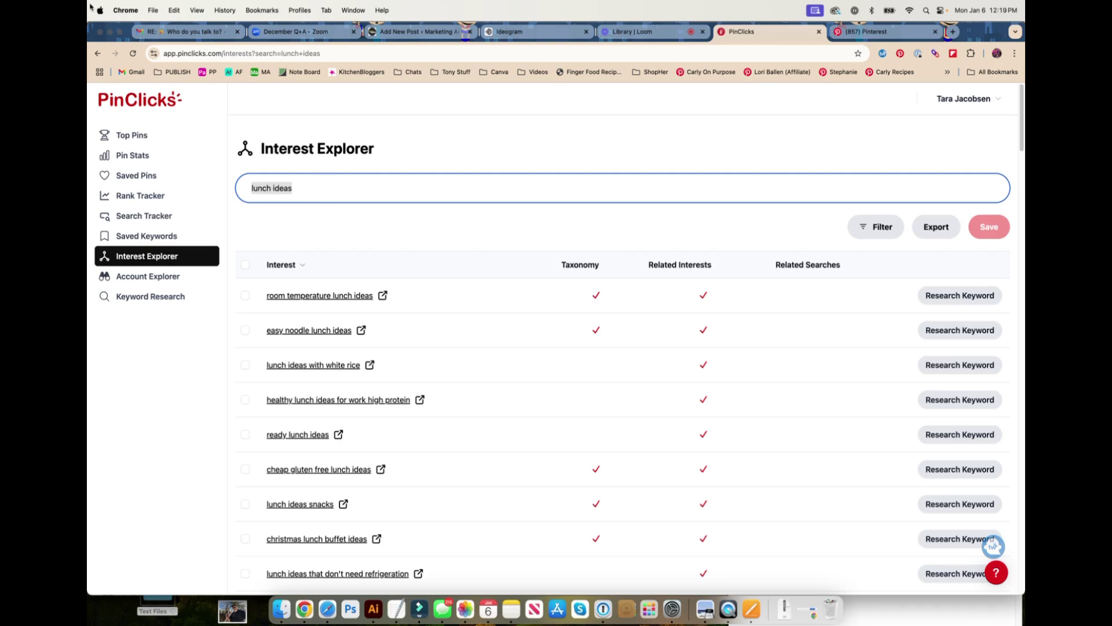
{"action": "type", "text": "diy lampshades"}
{"action": "key", "text": "Return"}
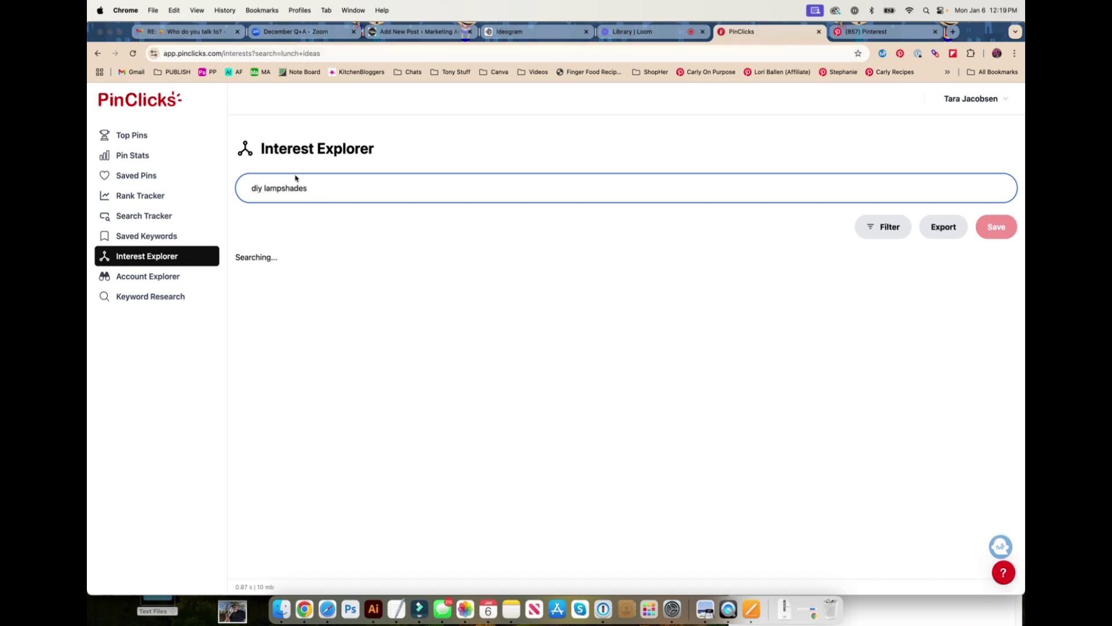
{"action": "scroll", "coordinate": [430, 309], "scroll_direction": "down", "scroll_amount": 10}
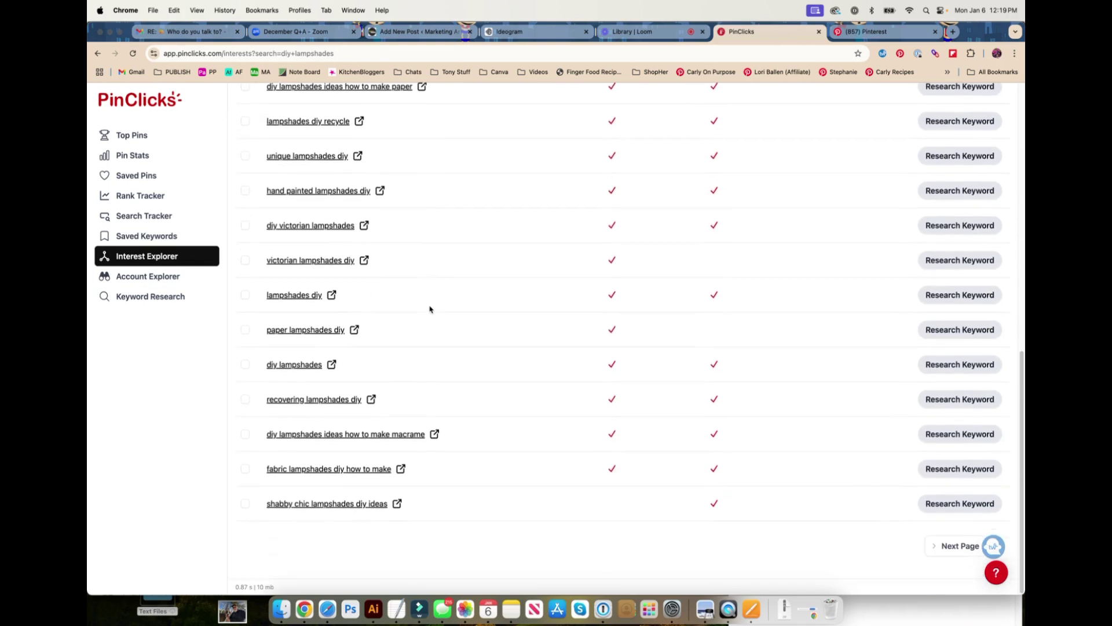
{"action": "scroll", "coordinate": [485, 423], "scroll_direction": "up", "scroll_amount": 1}
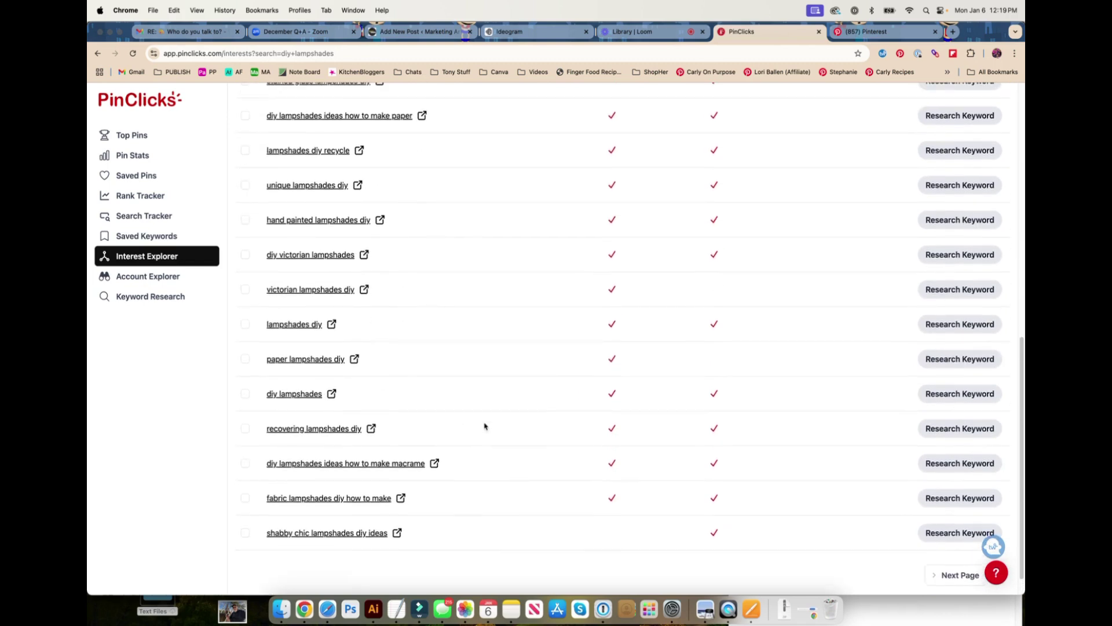
{"action": "scroll", "coordinate": [485, 426], "scroll_direction": "up", "scroll_amount": 10}
{"action": "scroll", "coordinate": [508, 432], "scroll_direction": "down", "scroll_amount": 5}
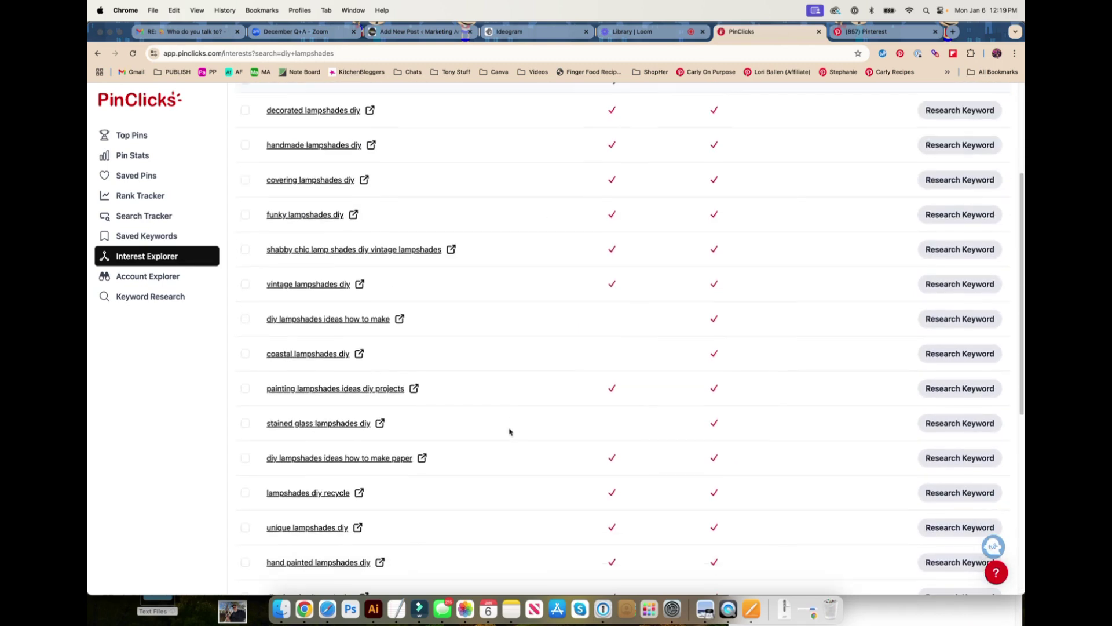
{"action": "scroll", "coordinate": [509, 431], "scroll_direction": "down", "scroll_amount": 1}
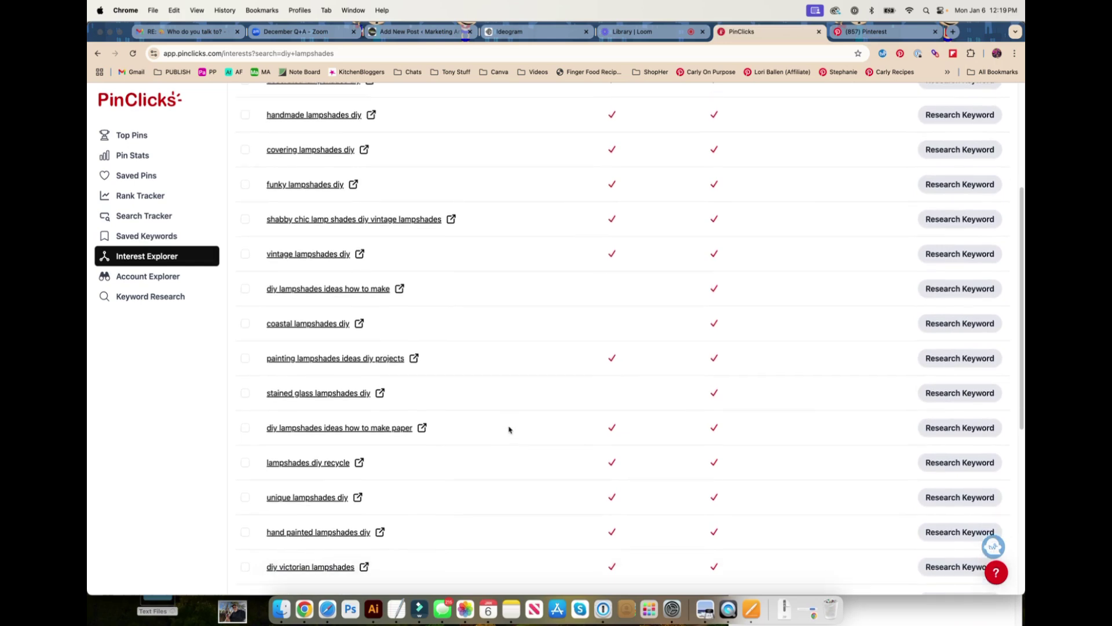
{"action": "scroll", "coordinate": [509, 429], "scroll_direction": "up", "scroll_amount": 3}
{"action": "scroll", "coordinate": [553, 276], "scroll_direction": "down", "scroll_amount": 9}
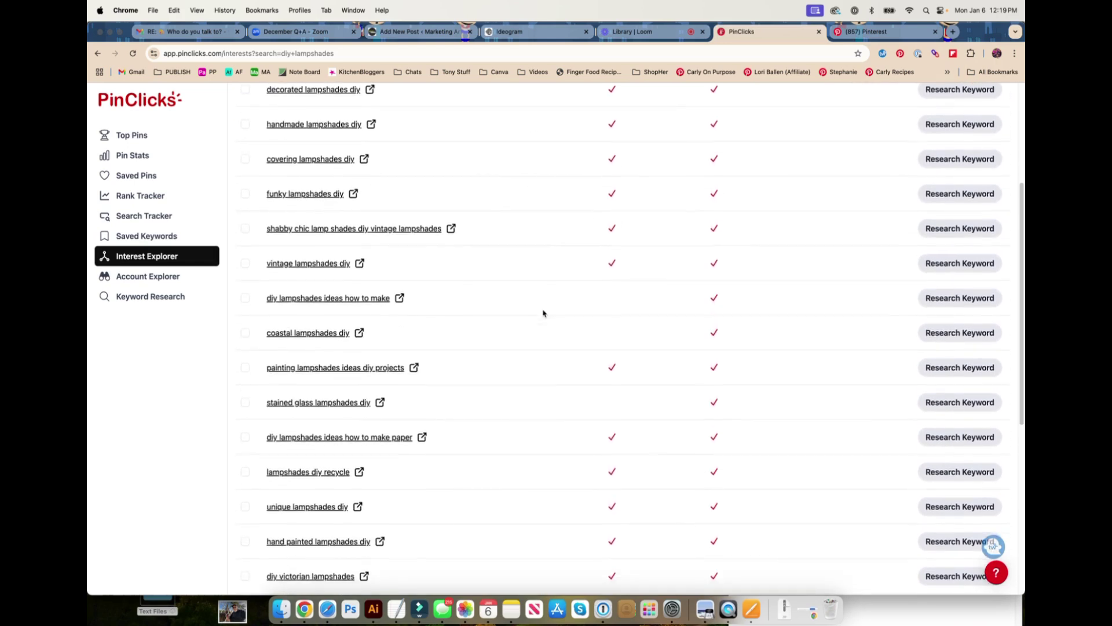
{"action": "scroll", "coordinate": [543, 313], "scroll_direction": "down", "scroll_amount": 5}
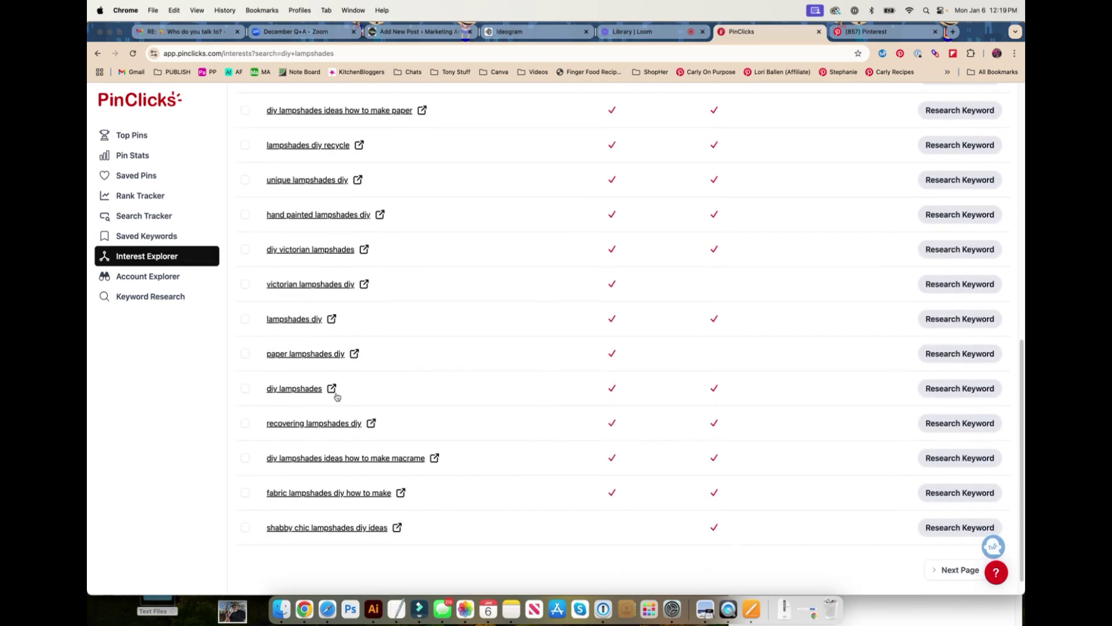
- Preview 'diy lampshades' and 'lampshades diy' on Pinterest, closing each tab afterward
{"action": "left_click", "coordinate": [333, 389]}
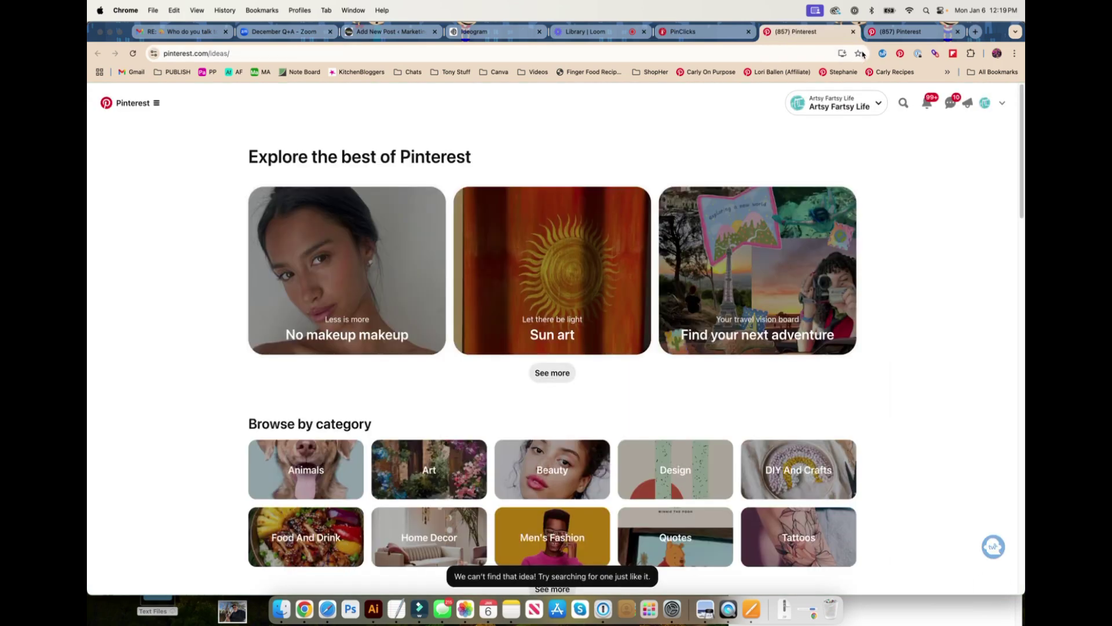
{"action": "left_click", "coordinate": [852, 31]}
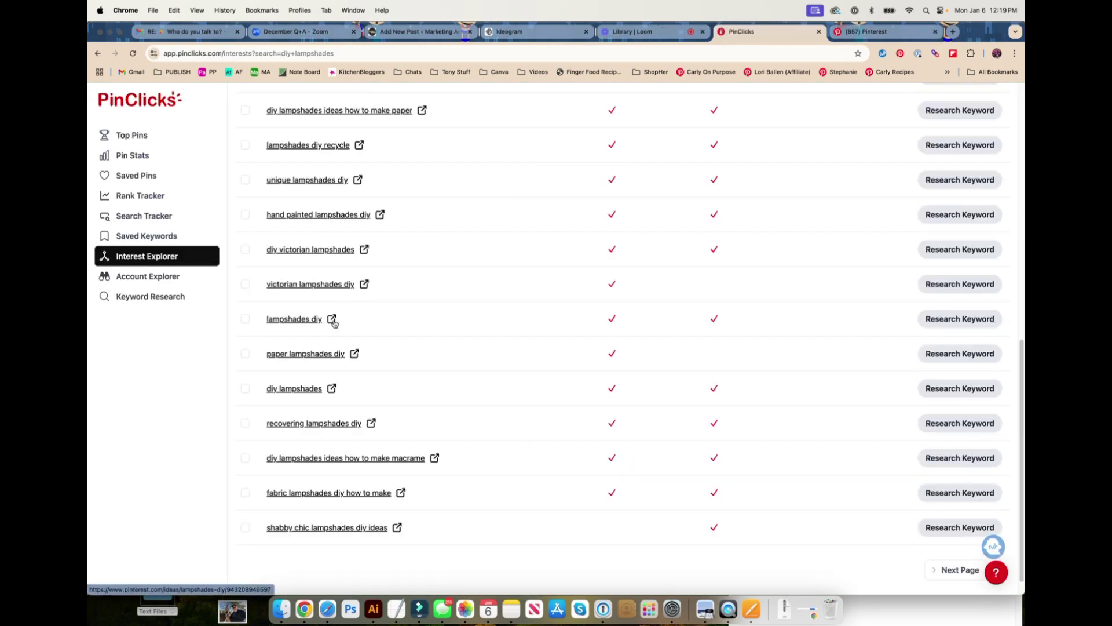
{"action": "left_click", "coordinate": [332, 320]}
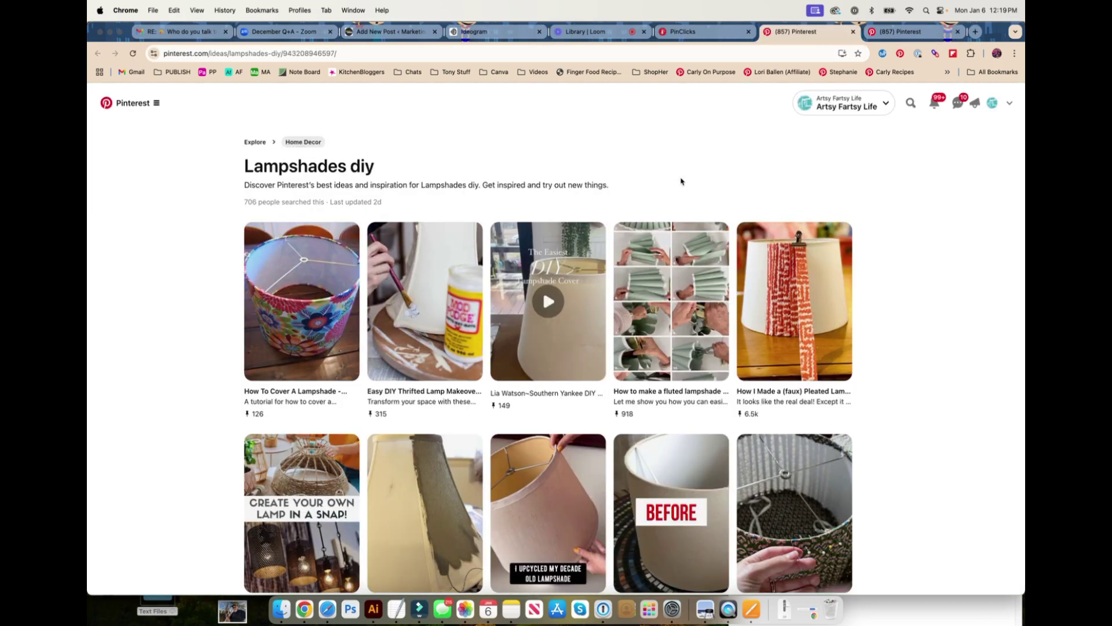
{"action": "left_click", "coordinate": [852, 31]}
{"action": "scroll", "coordinate": [385, 265], "scroll_direction": "up", "scroll_amount": 5}
{"action": "scroll", "coordinate": [381, 266], "scroll_direction": "up", "scroll_amount": 10}
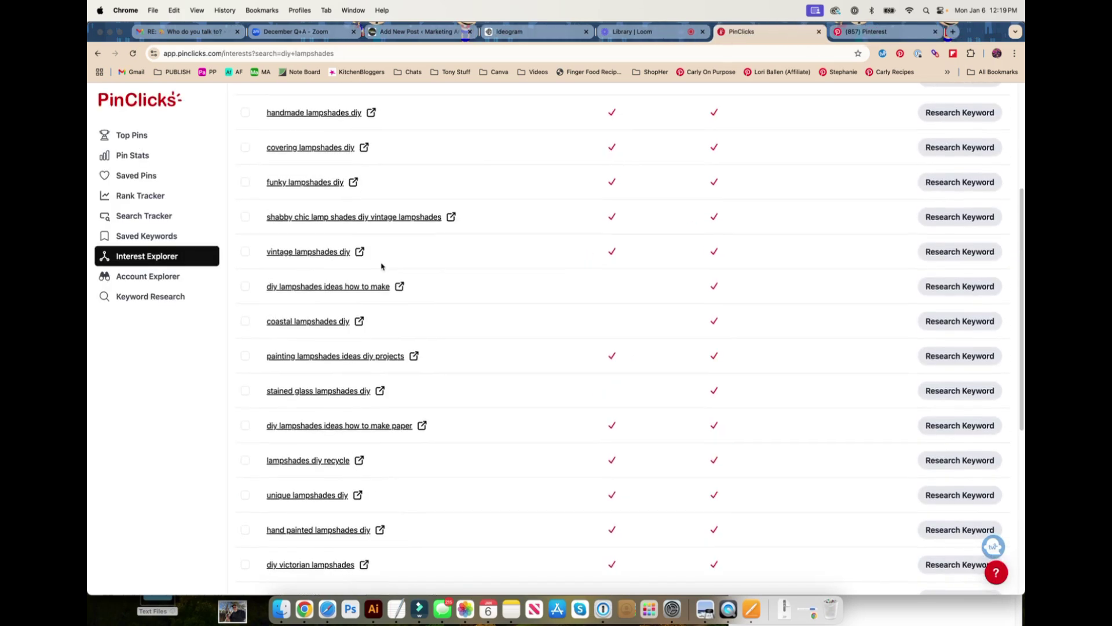
- Open decorated, handmade, covering and funky lampshades diy interests in new tabs
{"action": "right_click", "coordinate": [319, 266]}
{"action": "left_click", "coordinate": [319, 265]}
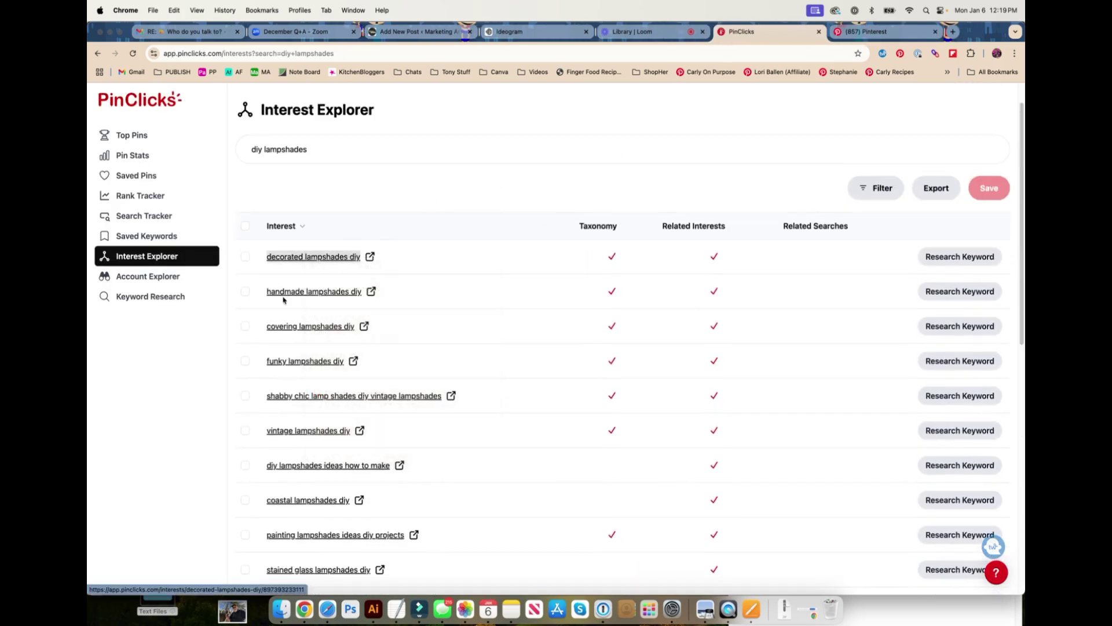
{"action": "right_click", "coordinate": [284, 291]}
{"action": "left_click", "coordinate": [294, 300]}
{"action": "scroll", "coordinate": [295, 298], "scroll_direction": "down", "scroll_amount": 1}
{"action": "scroll", "coordinate": [295, 297], "scroll_direction": "down", "scroll_amount": 2}
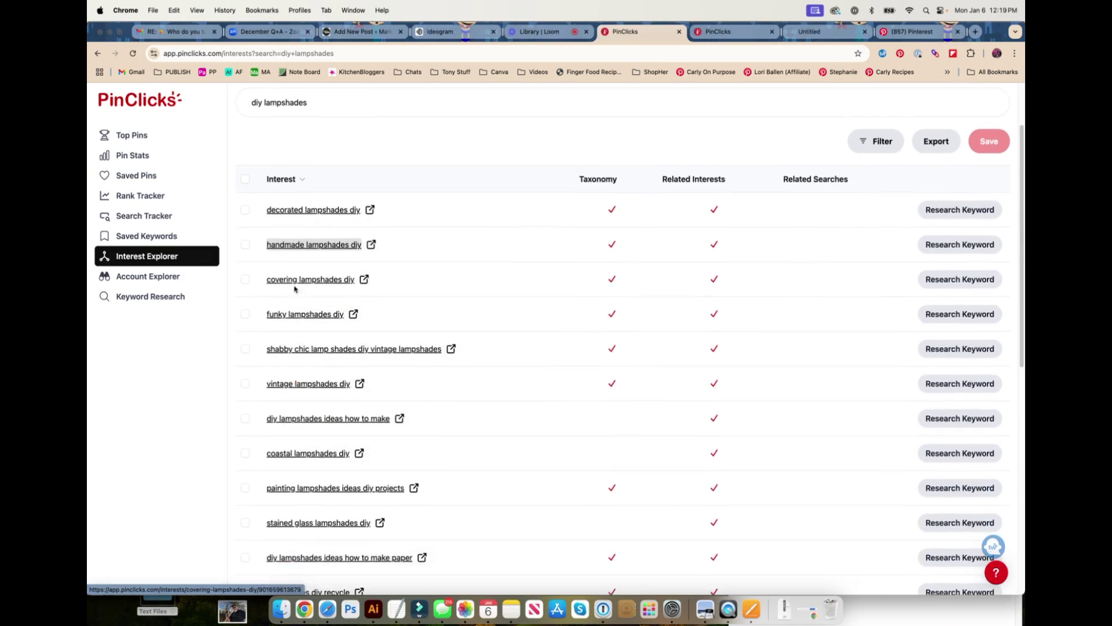
{"action": "right_click", "coordinate": [294, 283]}
{"action": "left_click", "coordinate": [296, 288]}
{"action": "scroll", "coordinate": [291, 281], "scroll_direction": "down", "scroll_amount": 3}
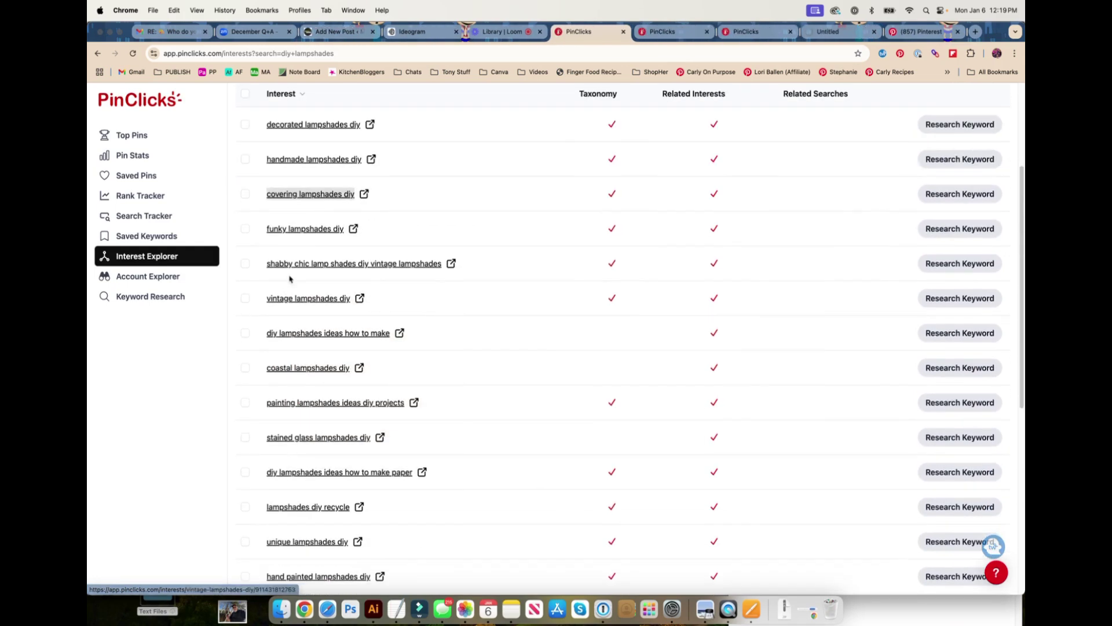
{"action": "right_click", "coordinate": [291, 229]}
{"action": "left_click", "coordinate": [296, 235]}
- Open vintage, 'how to make' and 'painting' lampshade interests in new tabs, then view Decorated Lampshades Diy
{"action": "scroll", "coordinate": [292, 245], "scroll_direction": "down", "scroll_amount": 2}
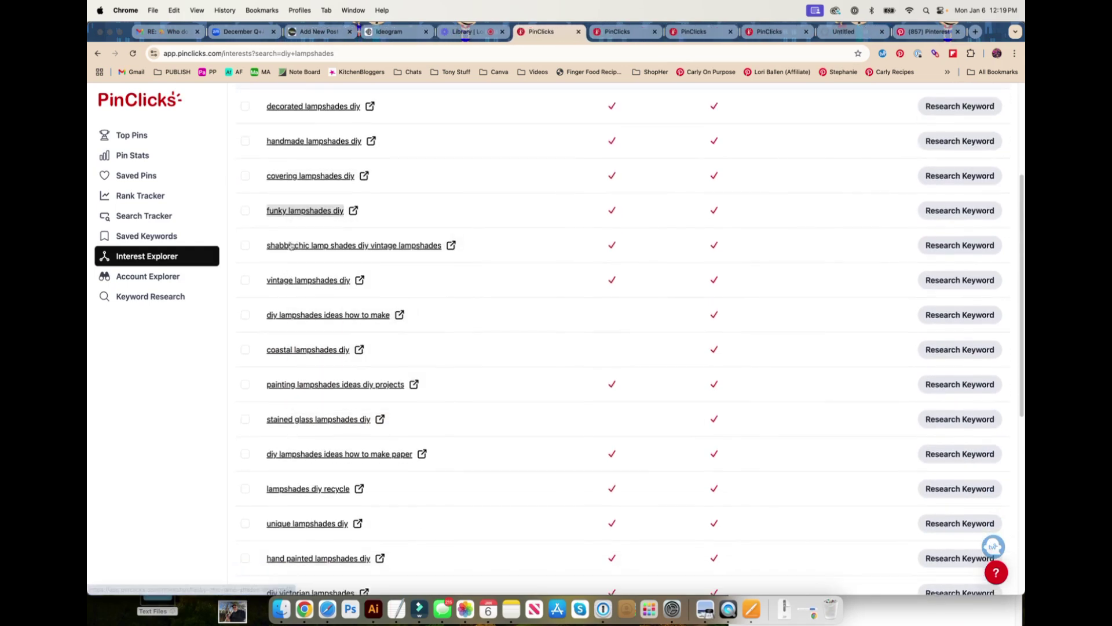
{"action": "right_click", "coordinate": [292, 283]}
{"action": "left_click", "coordinate": [296, 288]}
{"action": "scroll", "coordinate": [310, 284], "scroll_direction": "down", "scroll_amount": 1}
{"action": "scroll", "coordinate": [313, 279], "scroll_direction": "down", "scroll_amount": 3}
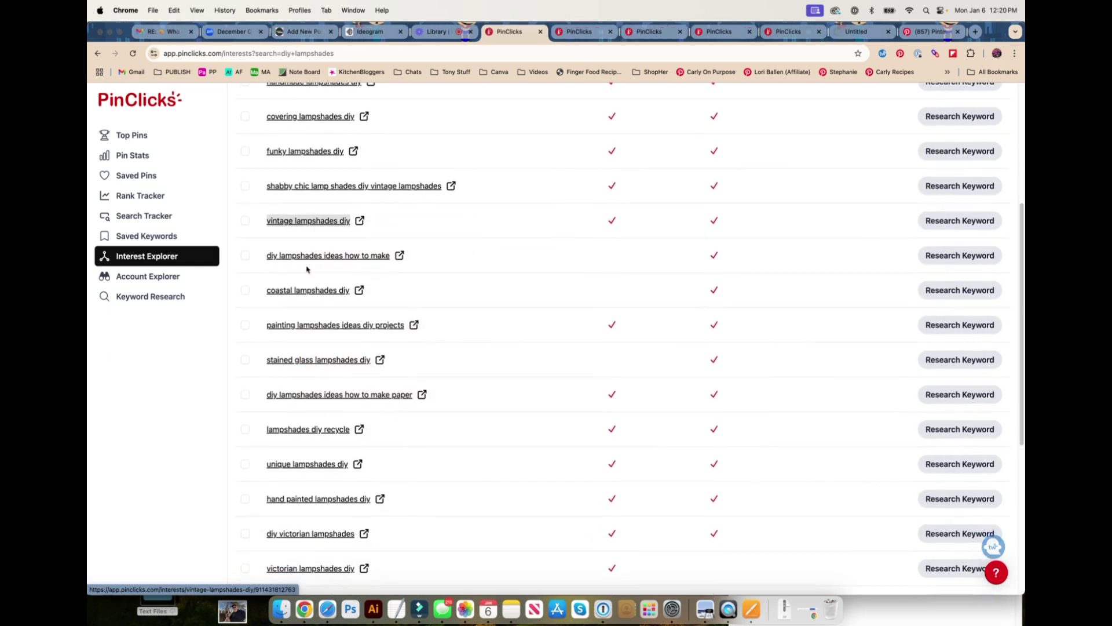
{"action": "right_click", "coordinate": [299, 249]}
{"action": "left_click", "coordinate": [305, 259]}
{"action": "scroll", "coordinate": [313, 255], "scroll_direction": "down", "scroll_amount": 5}
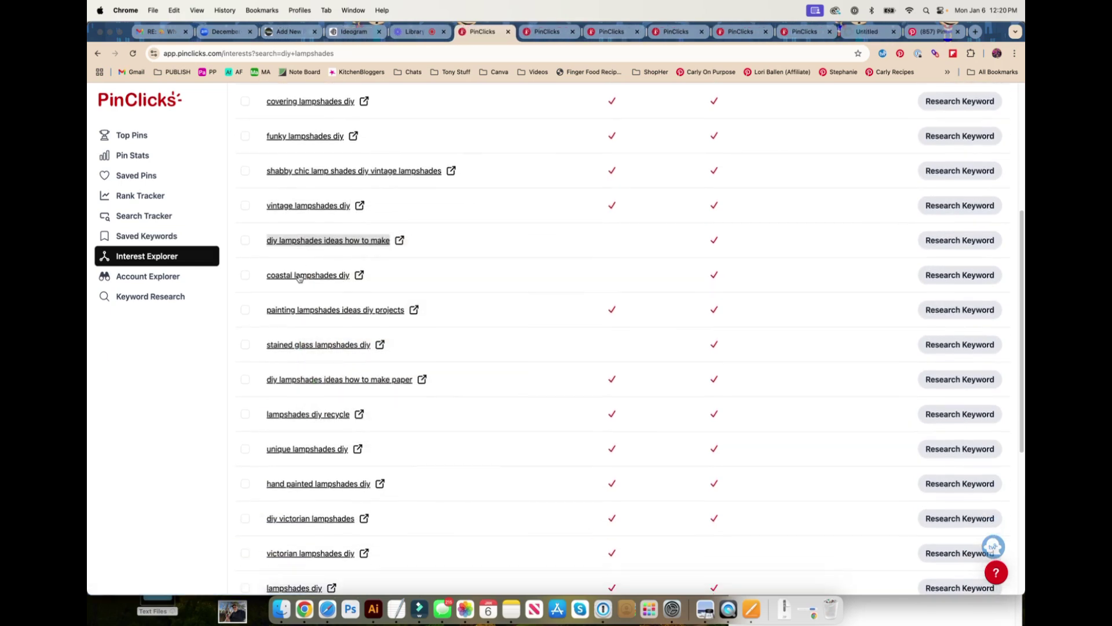
{"action": "right_click", "coordinate": [295, 162]}
{"action": "left_click", "coordinate": [314, 167]}
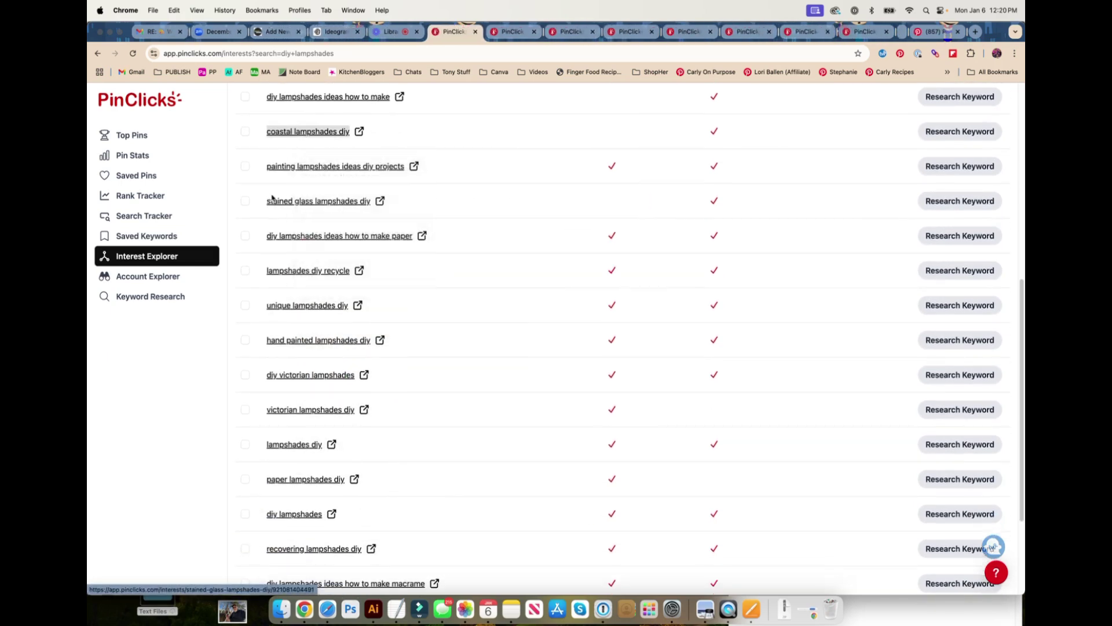
{"action": "scroll", "coordinate": [316, 174], "scroll_direction": "down", "scroll_amount": 3}
{"action": "left_click", "coordinate": [428, 32]}
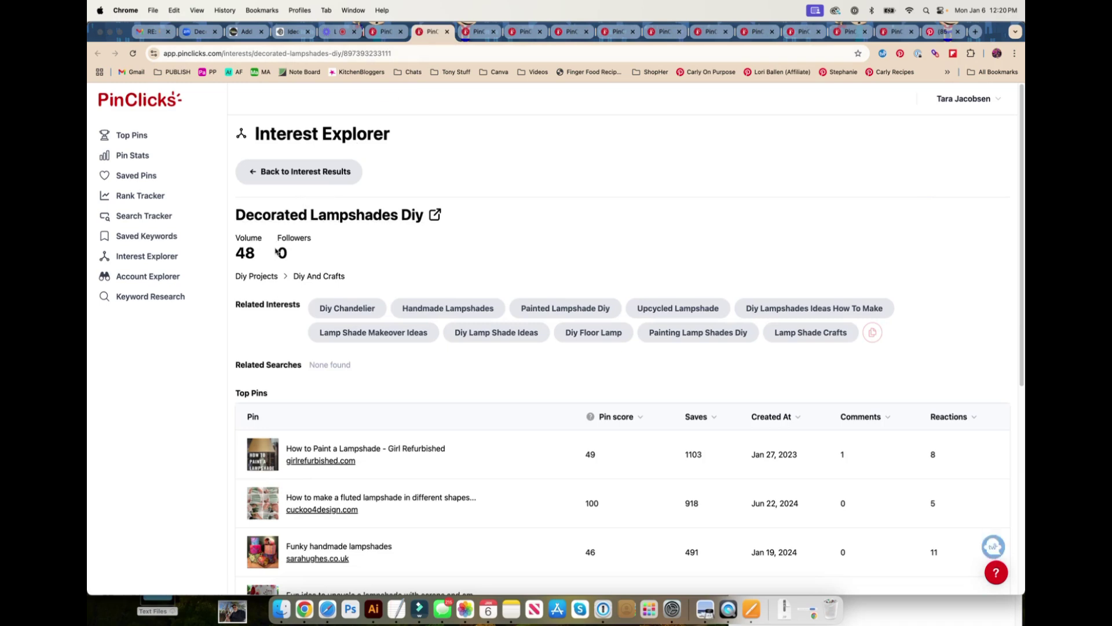
- Close the Decorated, Handmade, Covering, Funky and Vintage Lampshades Diy pages
{"action": "left_click", "coordinate": [447, 31]}
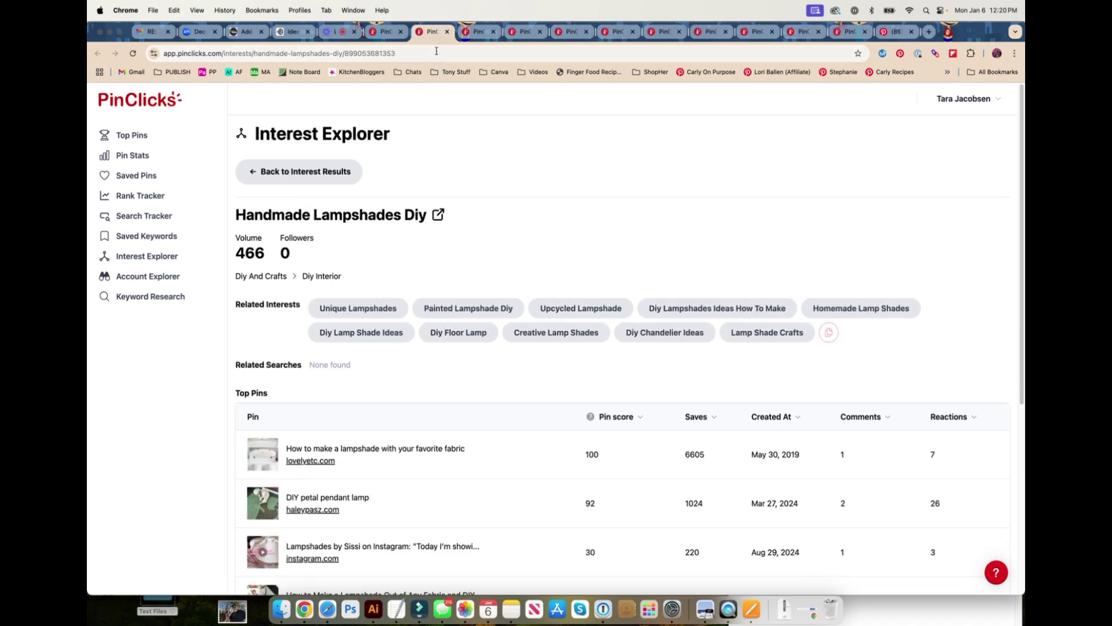
{"action": "left_click", "coordinate": [446, 31]}
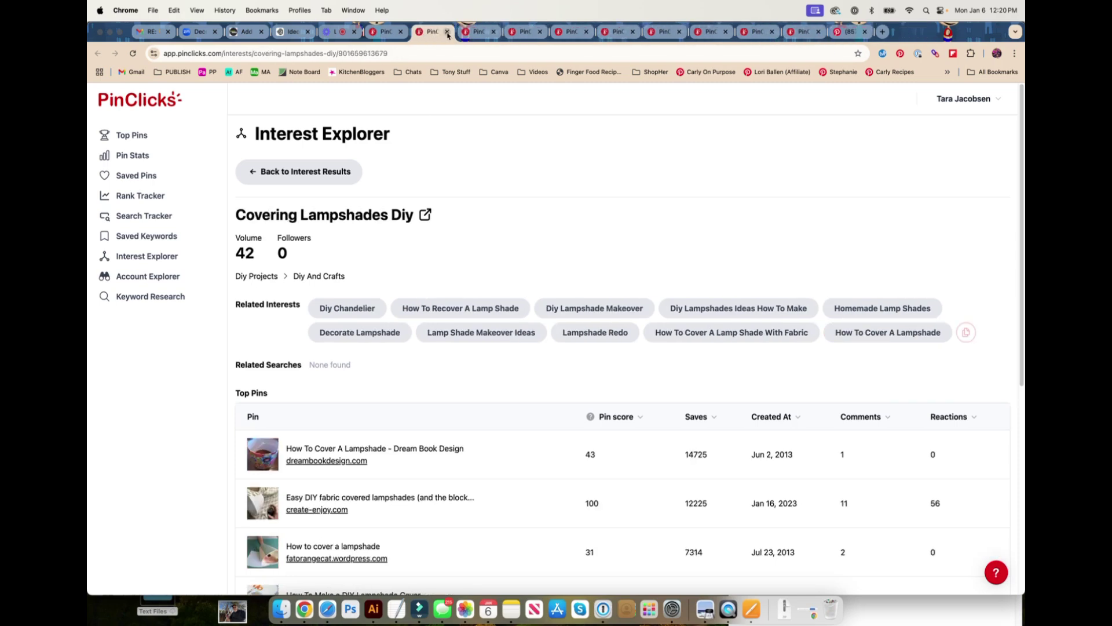
{"action": "left_click", "coordinate": [446, 31]}
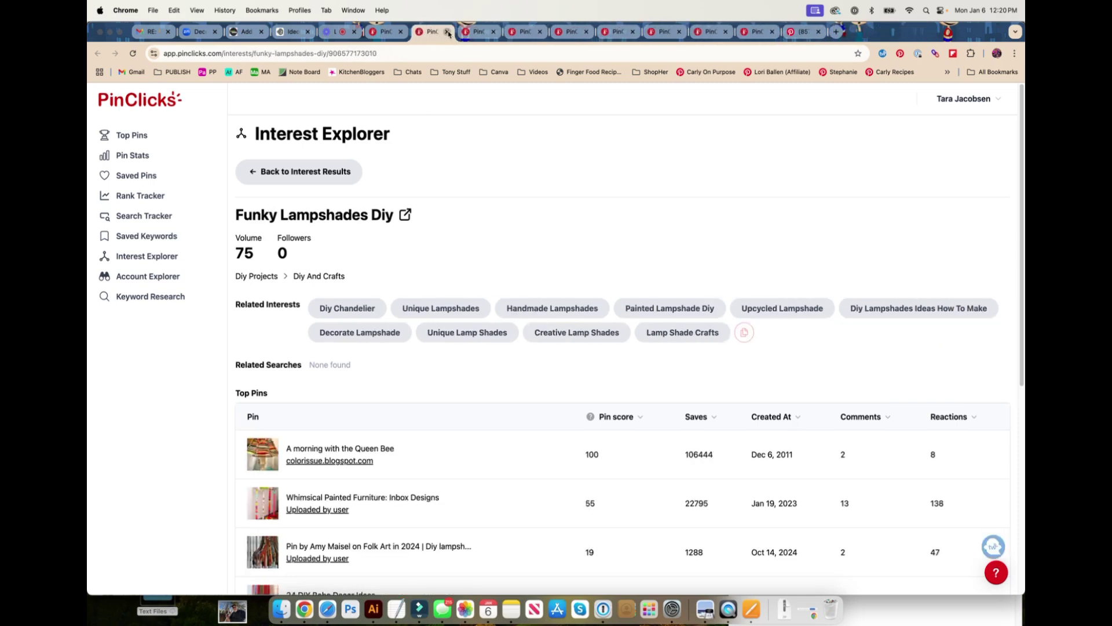
{"action": "left_click", "coordinate": [447, 31]}
{"action": "left_click", "coordinate": [447, 31]}
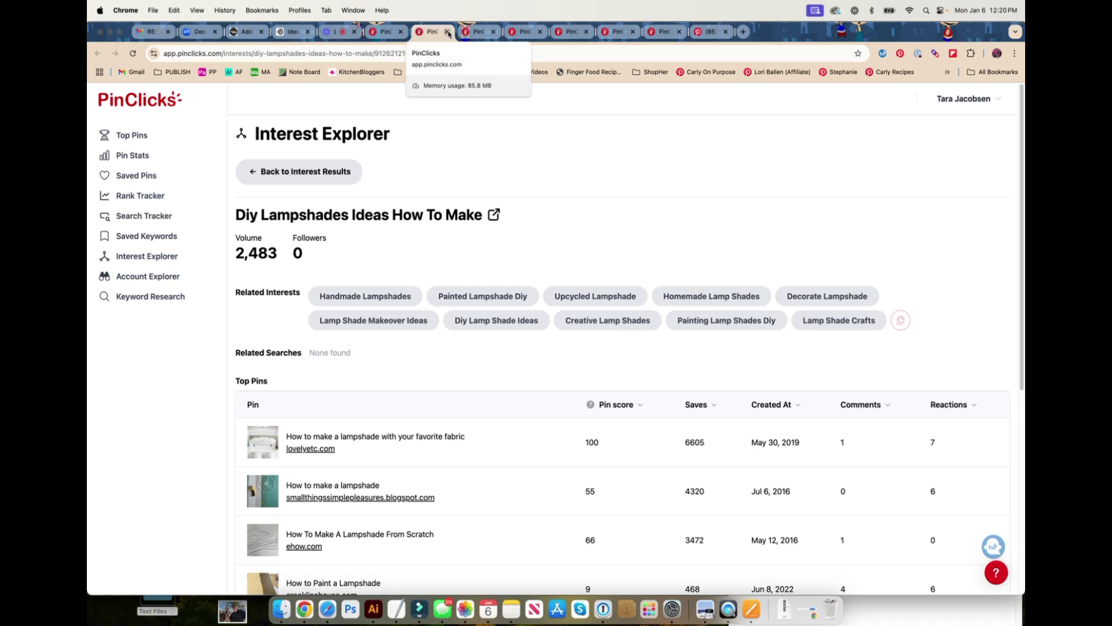
- Open Handmade Lampshades in a new tab; close the Coastal, Painting, stained glass and Unique Lampshades pages
{"action": "right_click", "coordinate": [358, 292]}
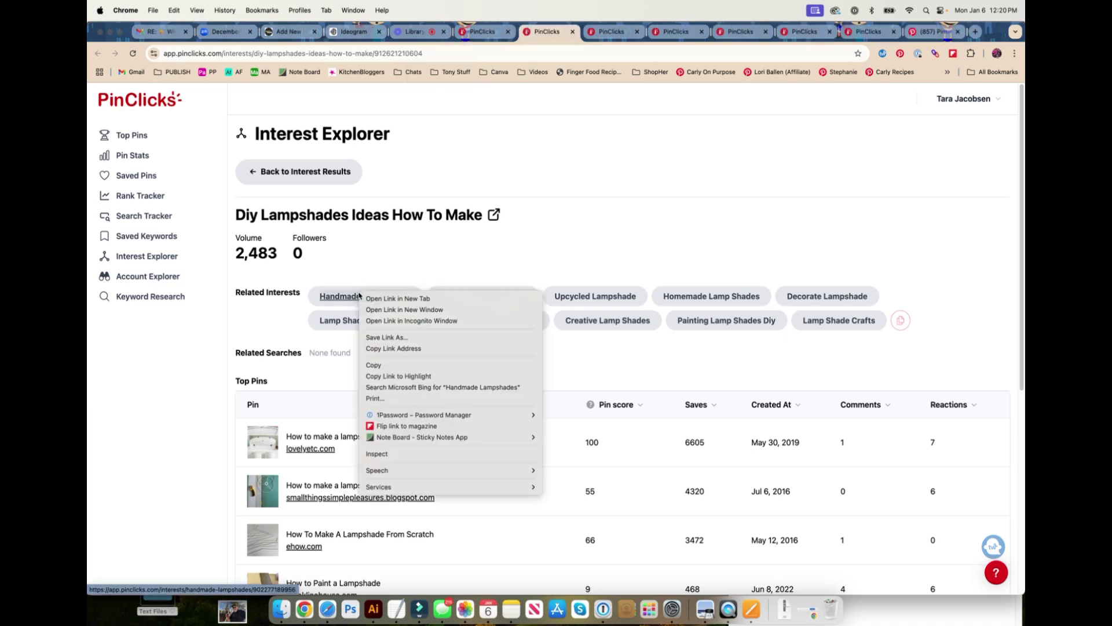
{"action": "left_click", "coordinate": [390, 300]}
{"action": "left_click", "coordinate": [640, 32]}
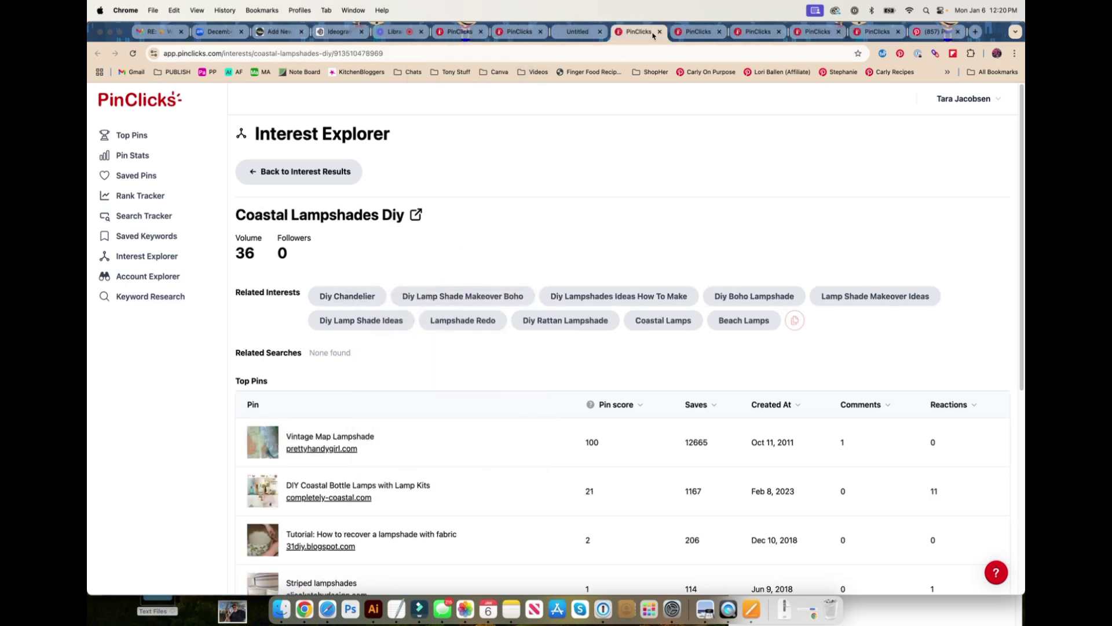
{"action": "left_click", "coordinate": [658, 32]}
{"action": "left_click", "coordinate": [658, 31]}
{"action": "left_click", "coordinate": [659, 31]}
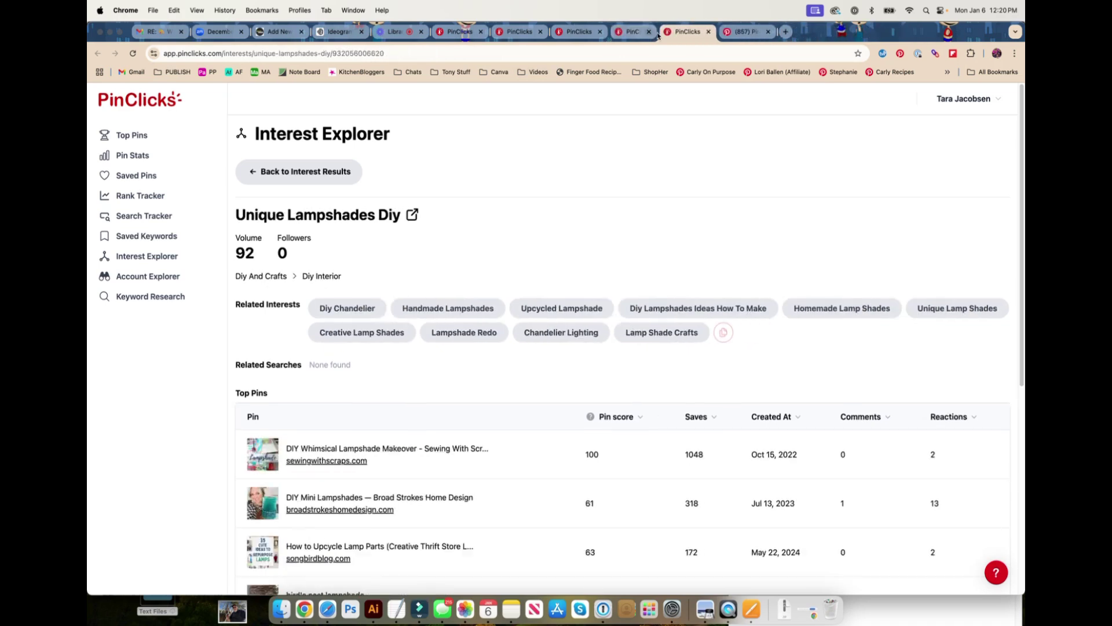
{"action": "left_click", "coordinate": [659, 32]}
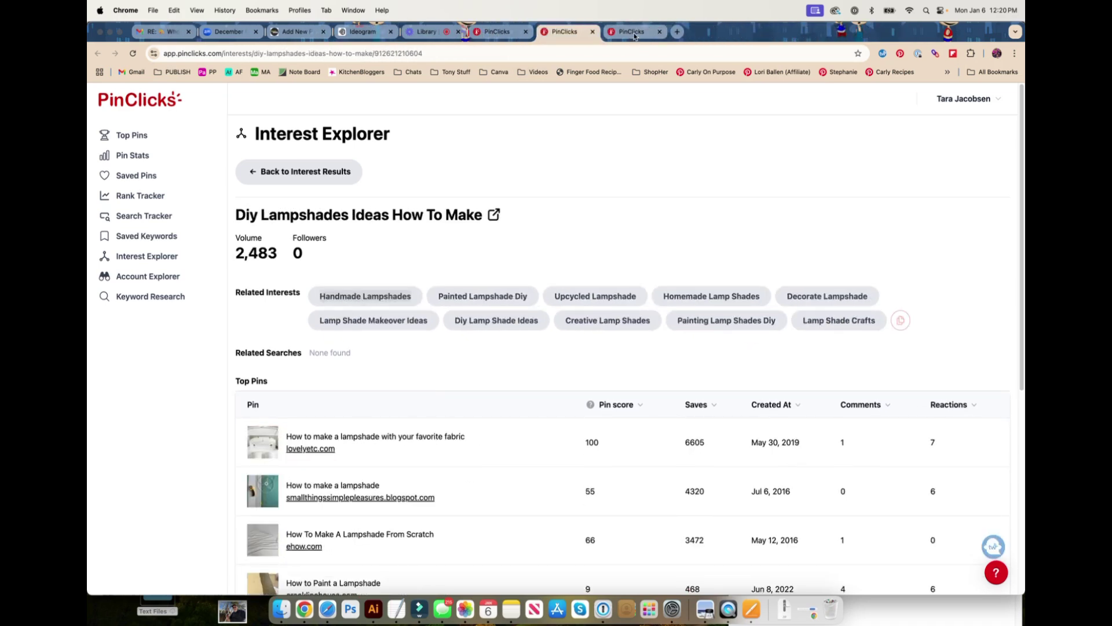
- Check Handmade Lampshades' 7,100 volume, then go to the related Unique Lampshades interest (2,806)
{"action": "left_click", "coordinate": [634, 33]}
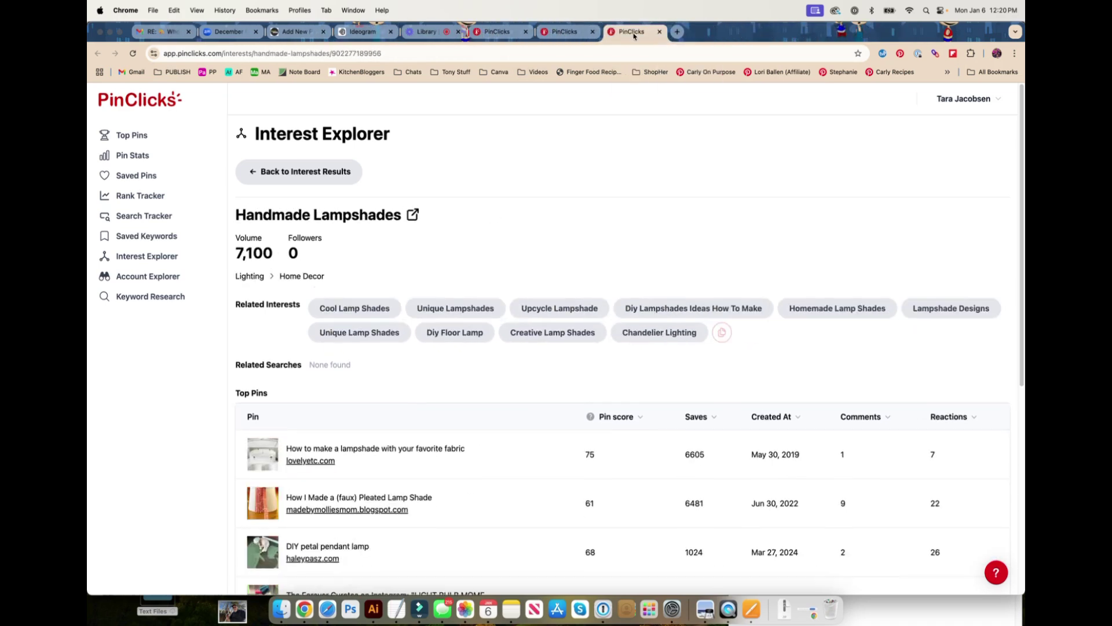
{"action": "double_click", "coordinate": [243, 253]}
{"action": "left_click", "coordinate": [455, 308]}
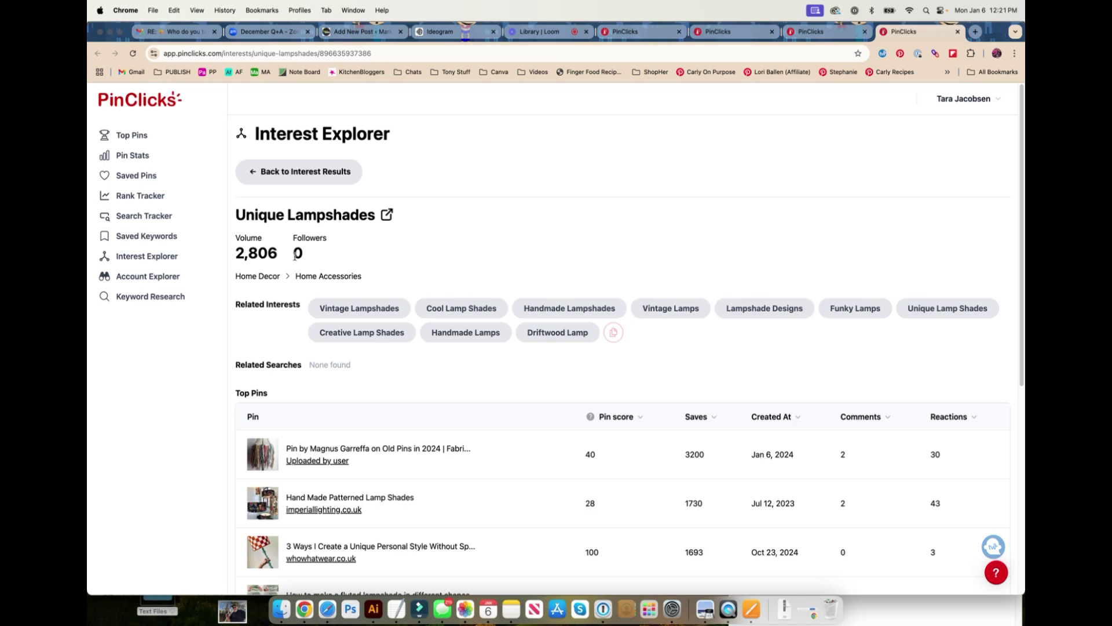
- Bring up Artsy Fartsy Life in Account Explorer and scroll its 48 ranking keywords (2 at #1, 30 top 10)
{"action": "left_click", "coordinate": [135, 280]}
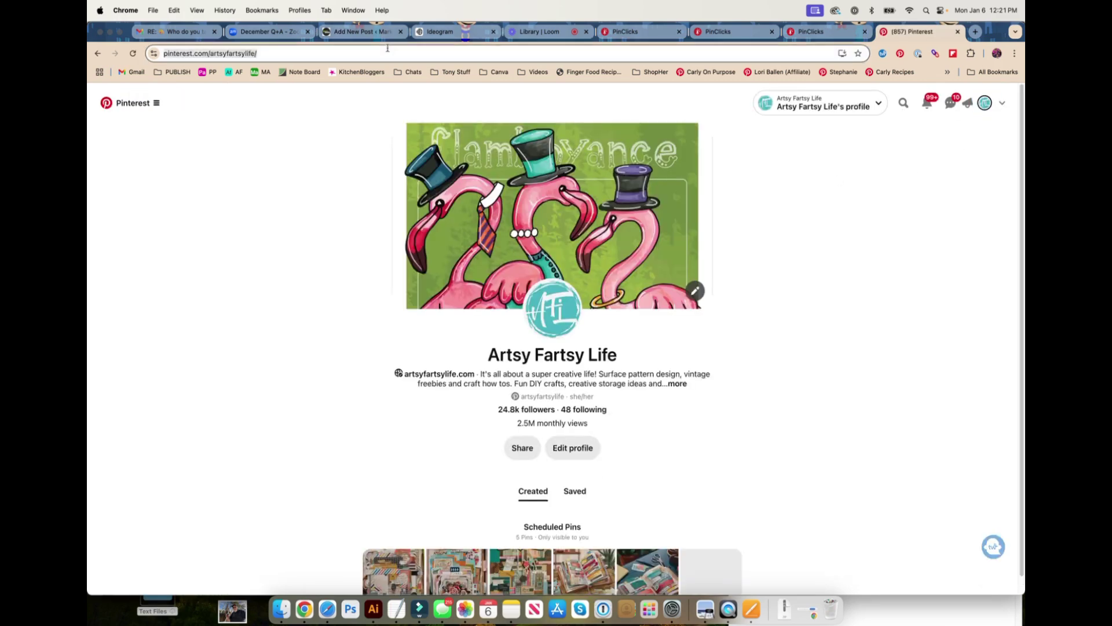
{"action": "left_click", "coordinate": [808, 32]}
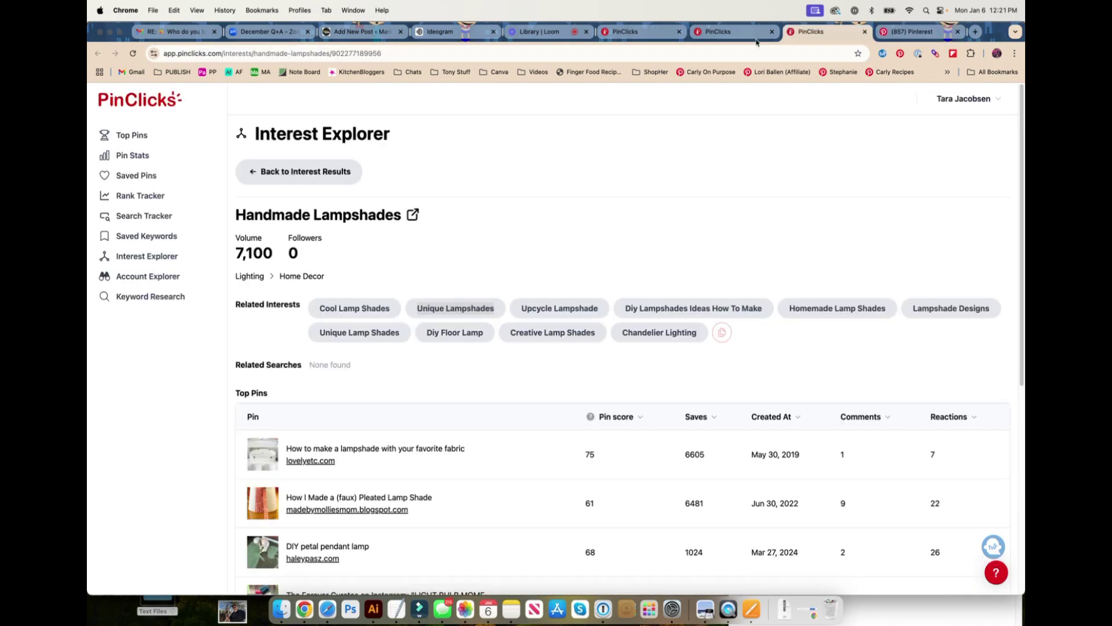
{"action": "left_click", "coordinate": [148, 276]}
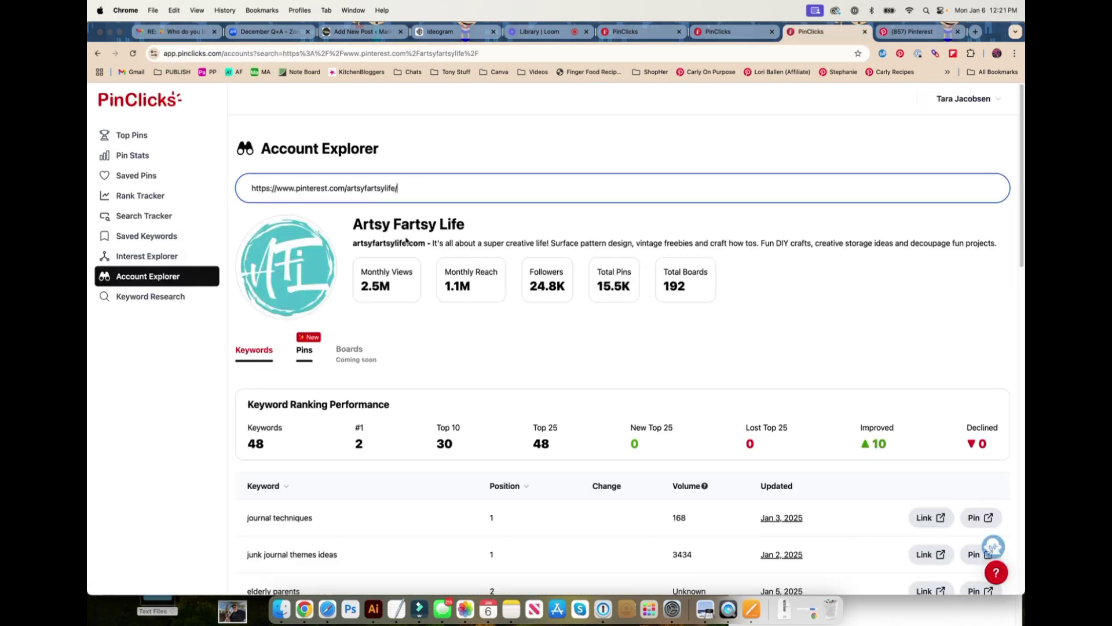
{"action": "scroll", "coordinate": [411, 248], "scroll_direction": "down", "scroll_amount": 2}
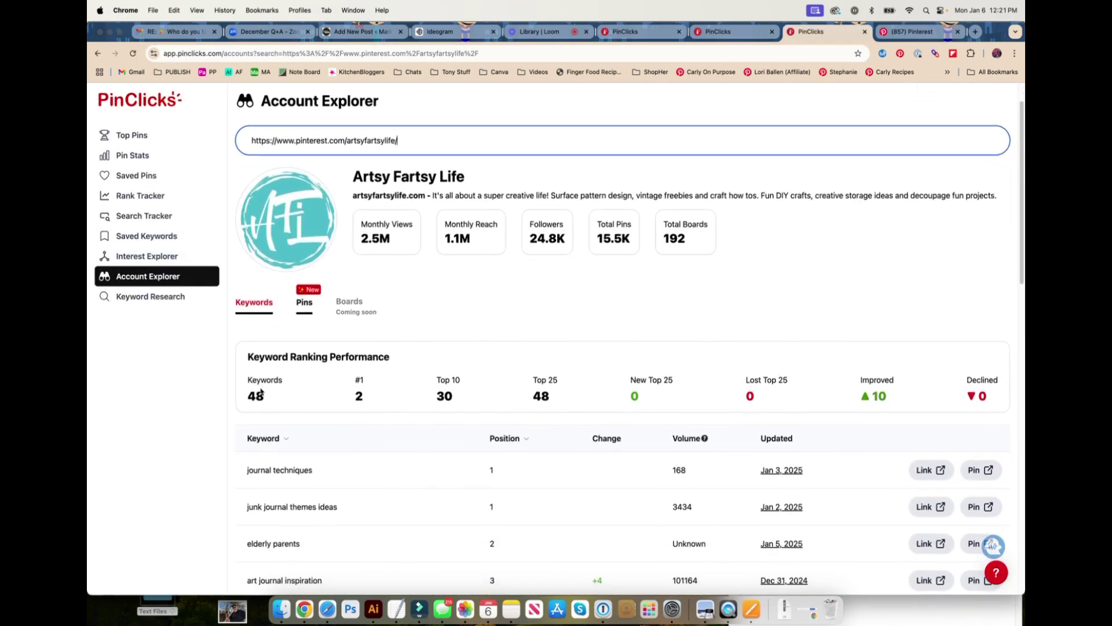
{"action": "scroll", "coordinate": [260, 391], "scroll_direction": "down", "scroll_amount": 5}
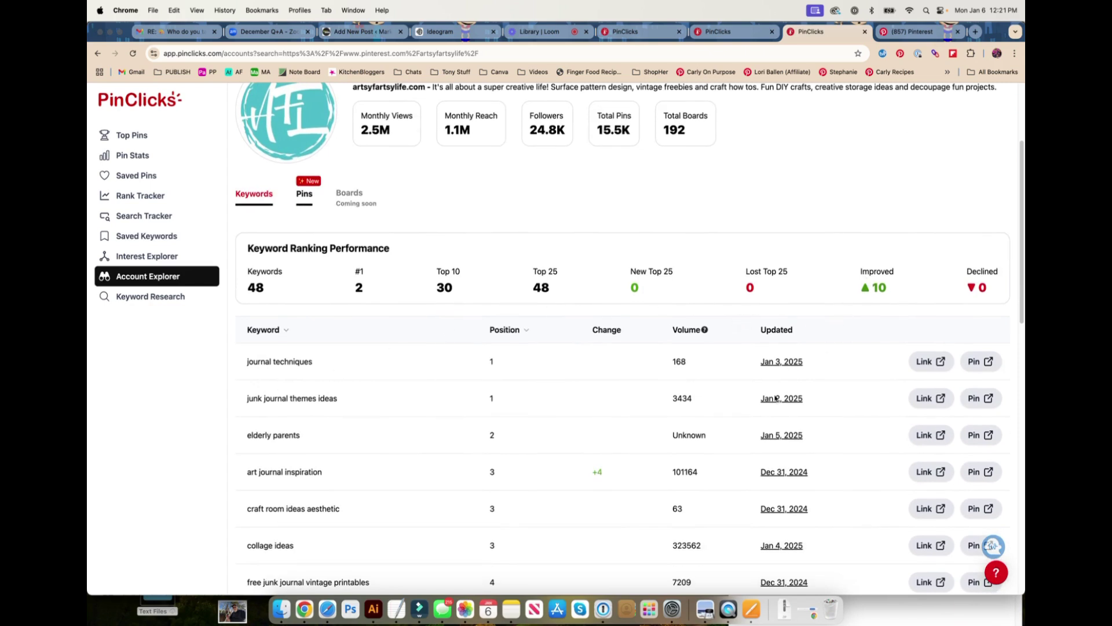
{"action": "scroll", "coordinate": [776, 398], "scroll_direction": "down", "scroll_amount": 20}
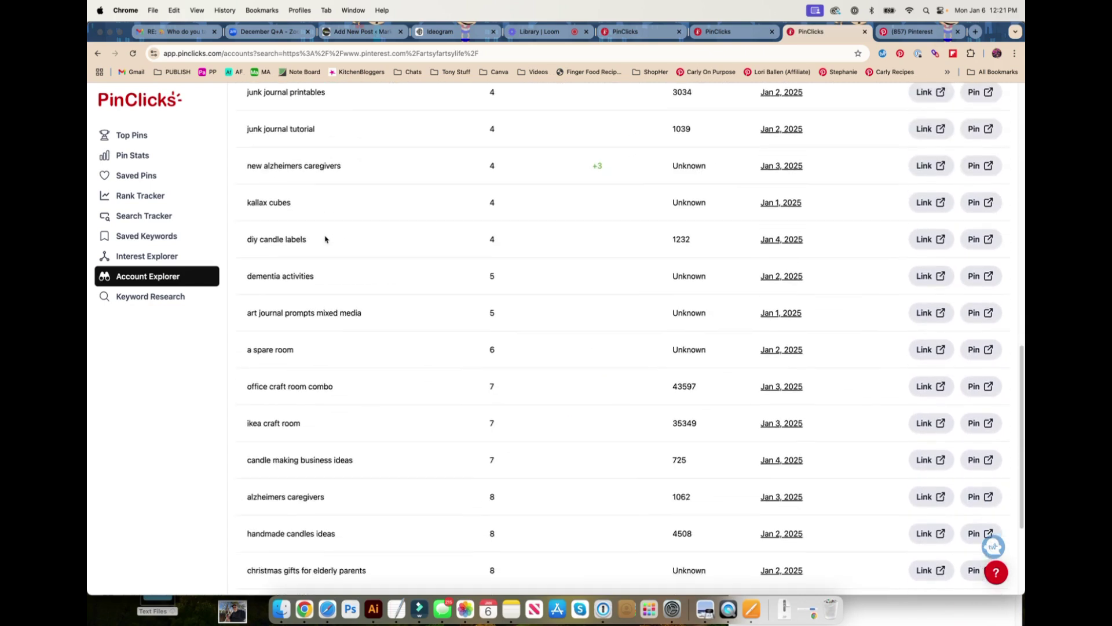
{"action": "scroll", "coordinate": [325, 239], "scroll_direction": "down", "scroll_amount": 8}
{"action": "scroll", "coordinate": [381, 350], "scroll_direction": "up", "scroll_amount": 20}
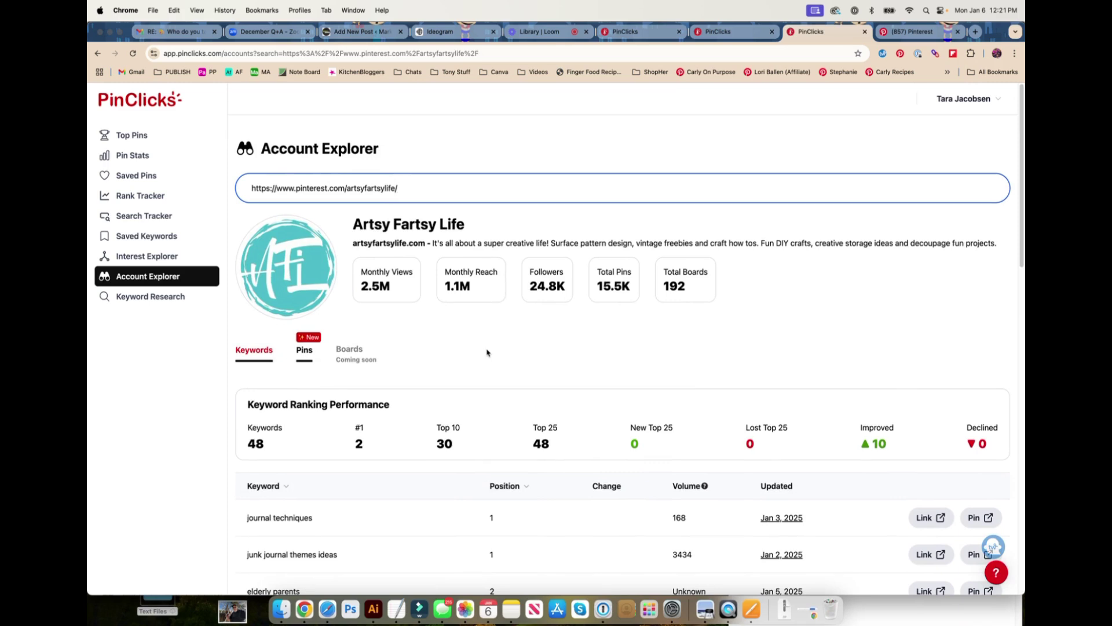
- Show the account's pins, led by 'Craft Room Organization for Visual Crafters' with 37 saves
{"action": "left_click", "coordinate": [303, 351]}
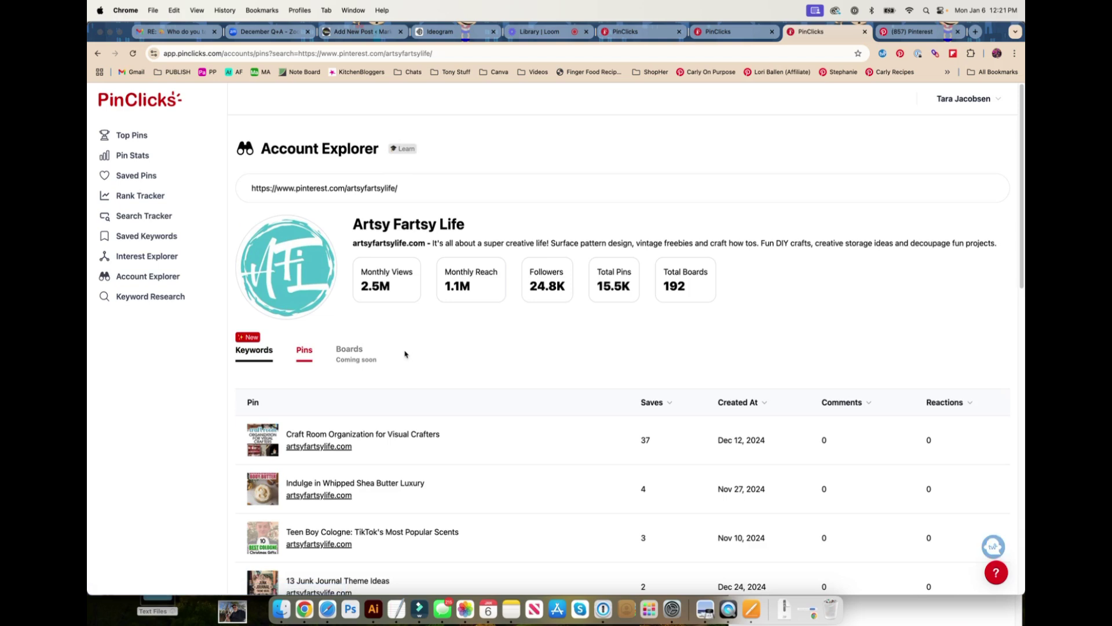
{"action": "scroll", "coordinate": [405, 354], "scroll_direction": "down", "scroll_amount": 4}
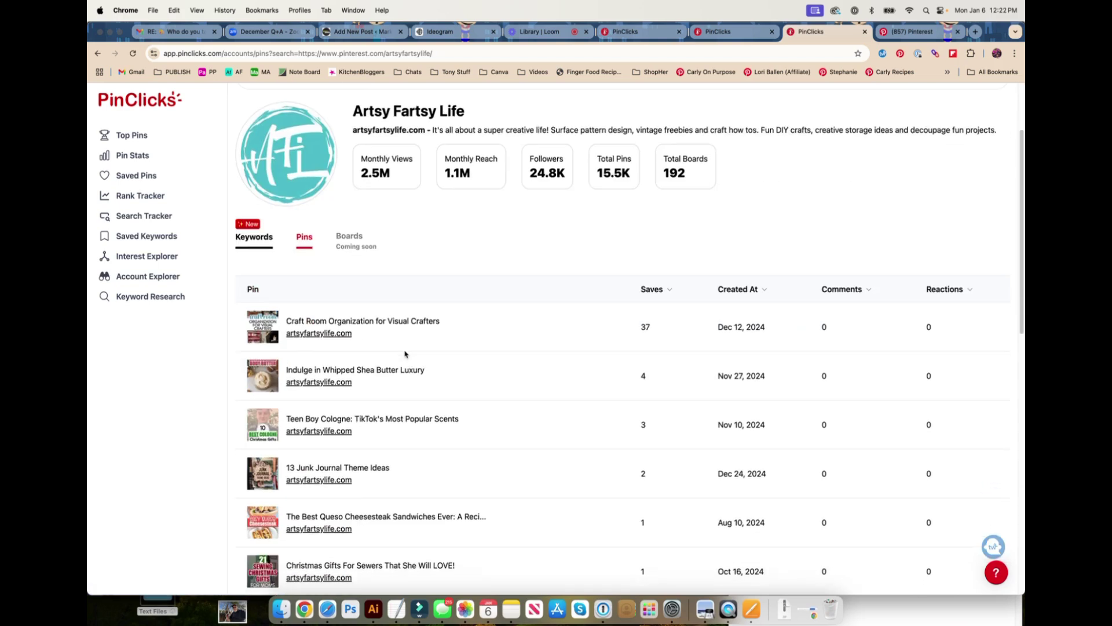
{"action": "scroll", "coordinate": [405, 354], "scroll_direction": "up", "scroll_amount": 4}
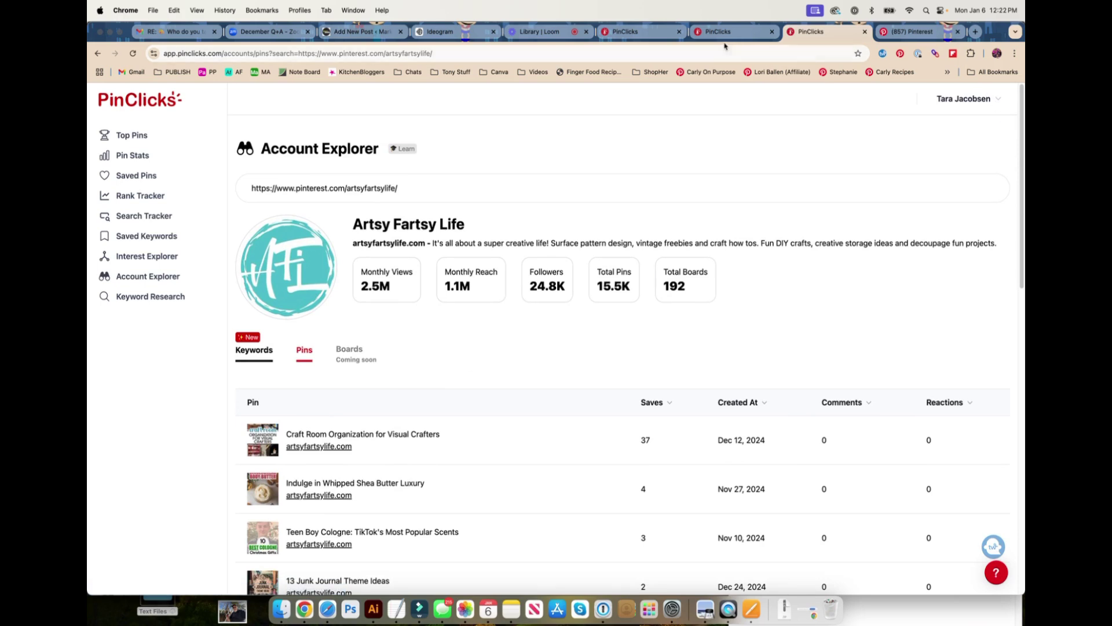
- Search Pinterest for 'handmade lampshades'
{"action": "left_click", "coordinate": [913, 31]}
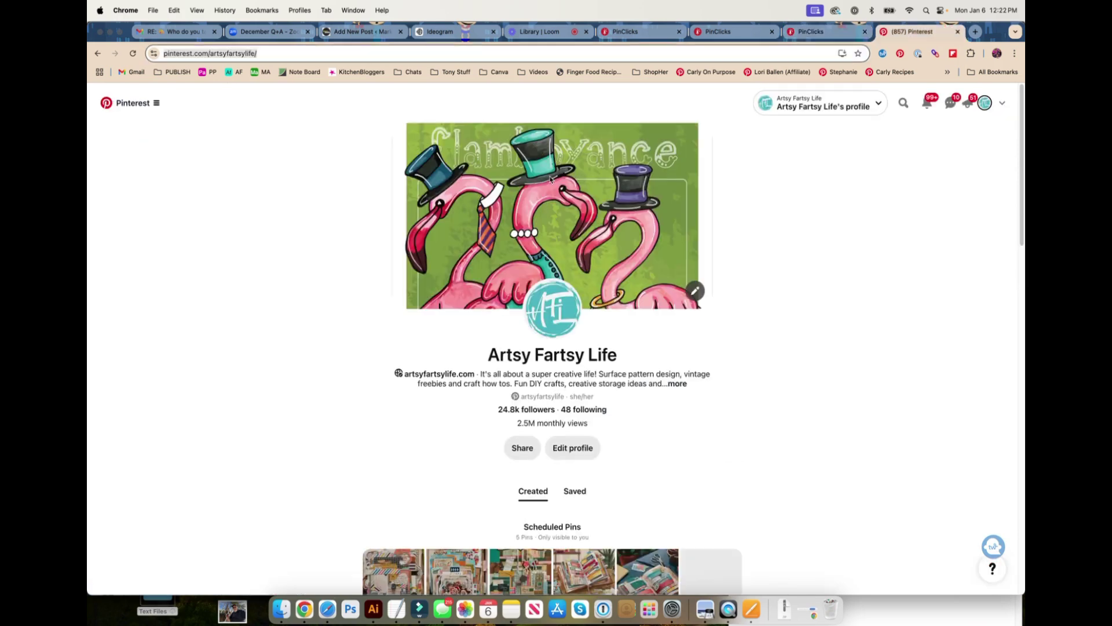
{"action": "left_click", "coordinate": [903, 103]}
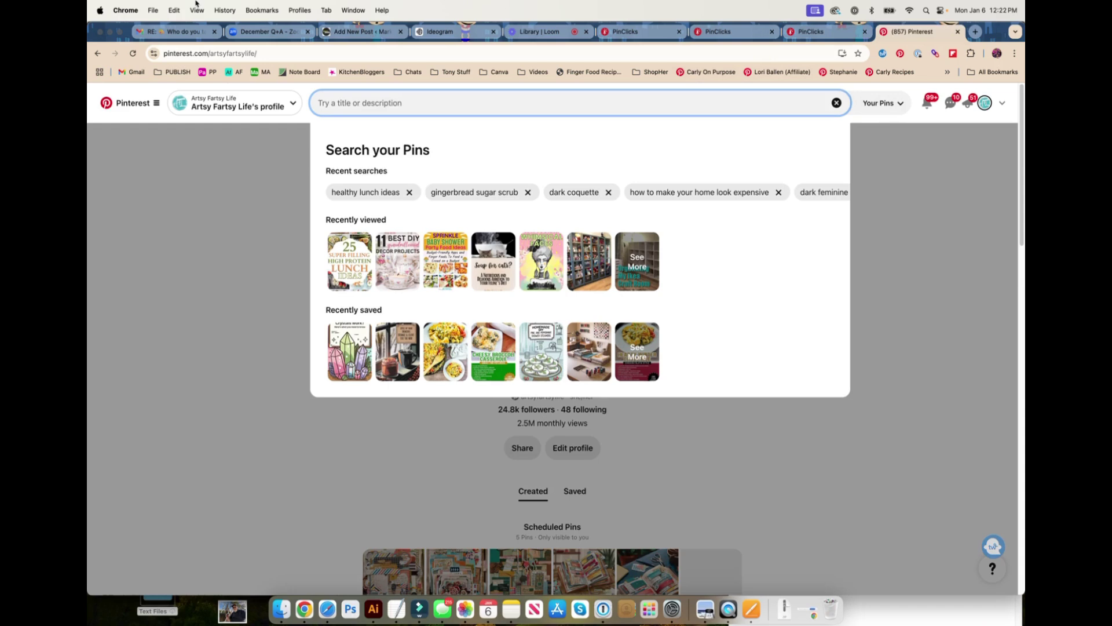
{"action": "type", "text": "handmade lampshades"}
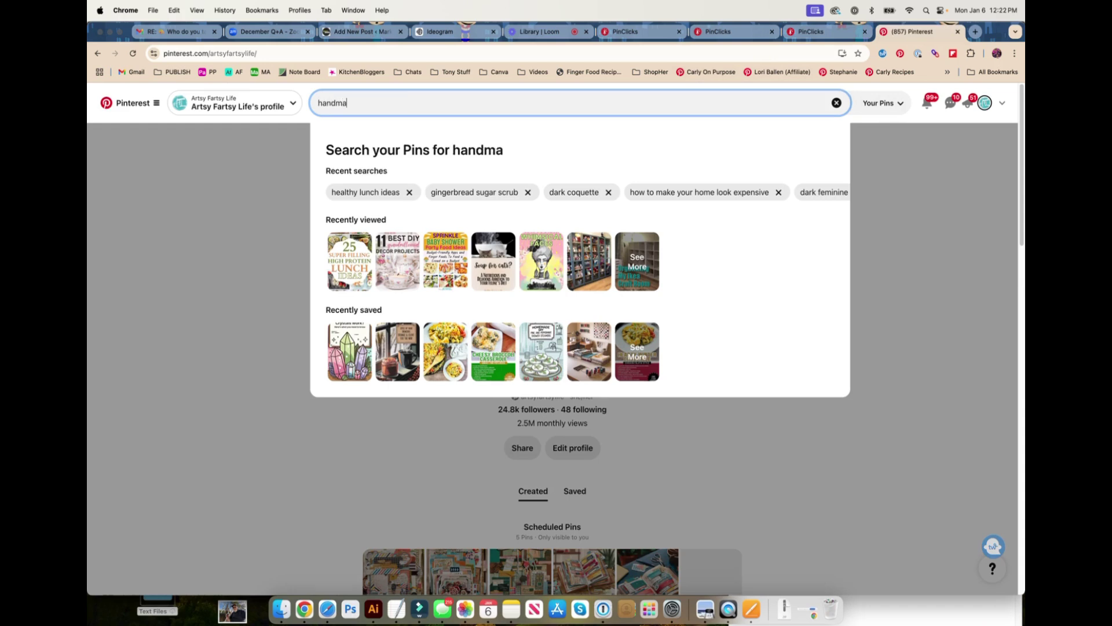
{"action": "key", "text": "Return"}
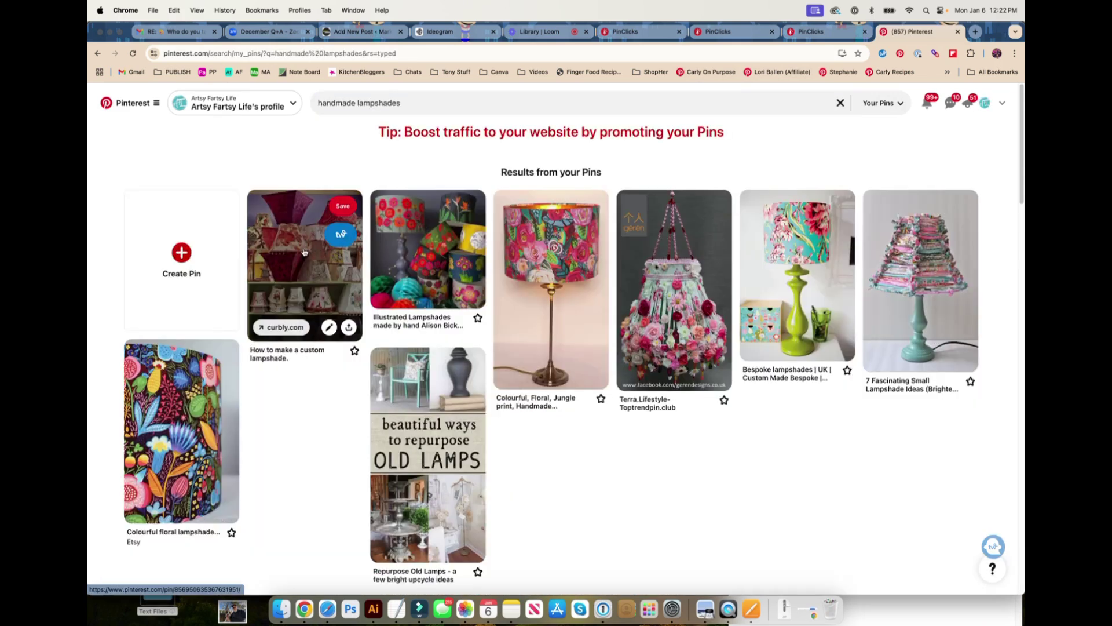
- Widen the search to All Pins and open the 42 Easy DIY Lampshade Projects pin's unknownbrewing.com article
{"action": "left_click", "coordinate": [882, 108]}
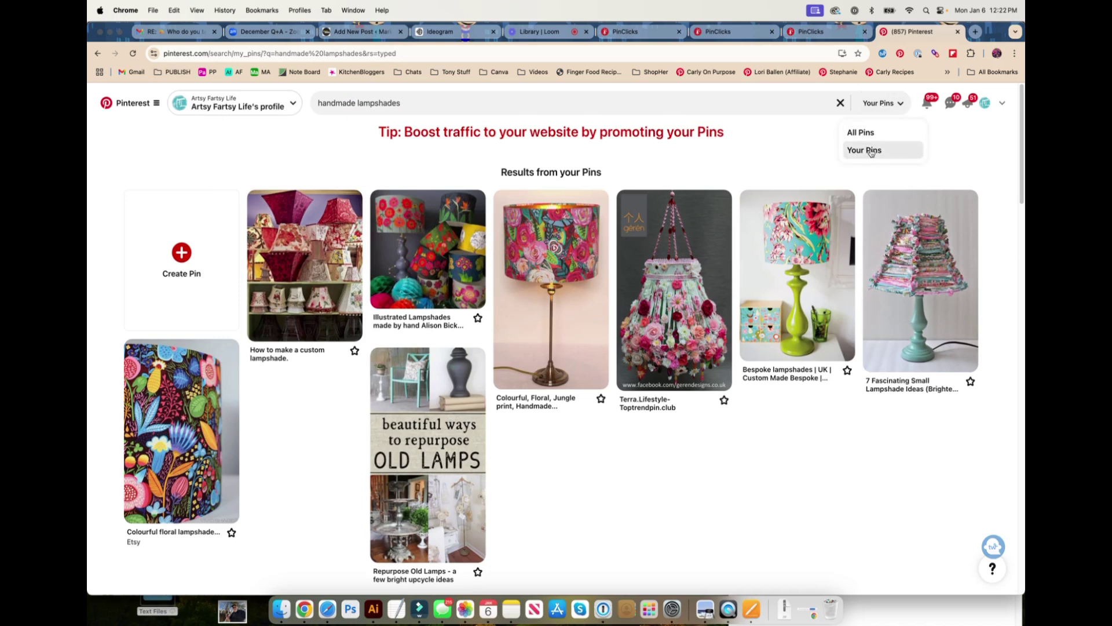
{"action": "left_click", "coordinate": [861, 133]}
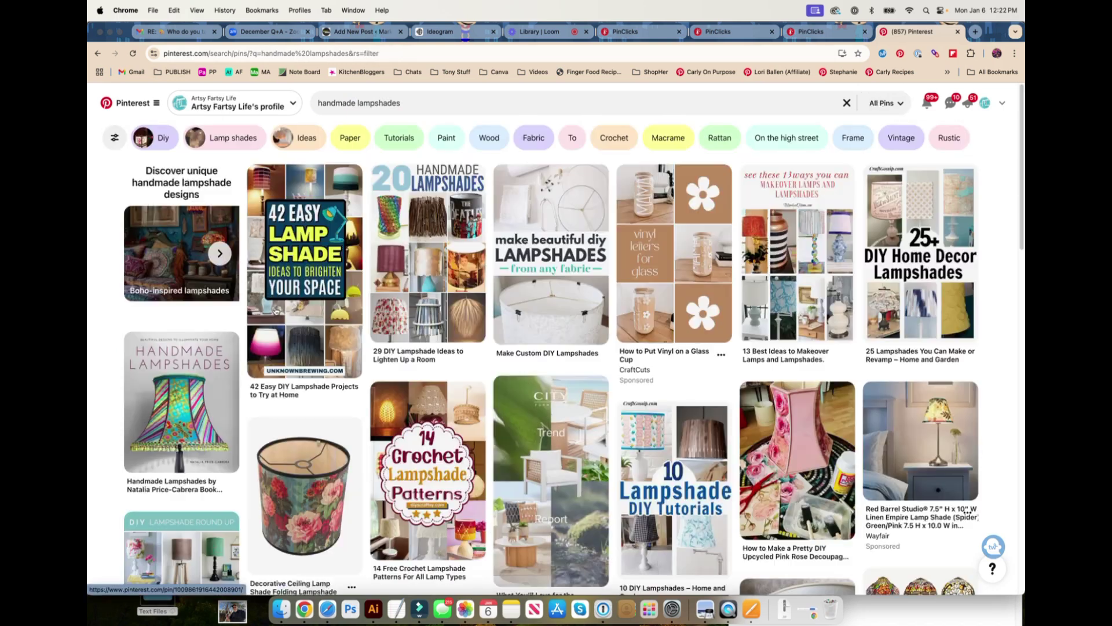
{"action": "left_click", "coordinate": [276, 310]}
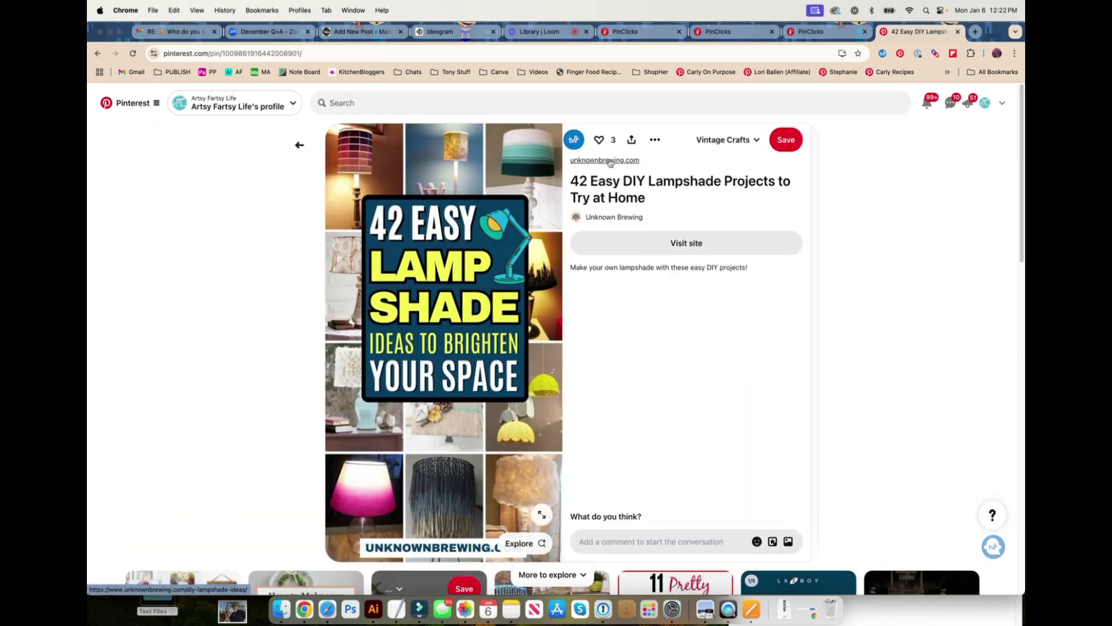
{"action": "left_click", "coordinate": [609, 163]}
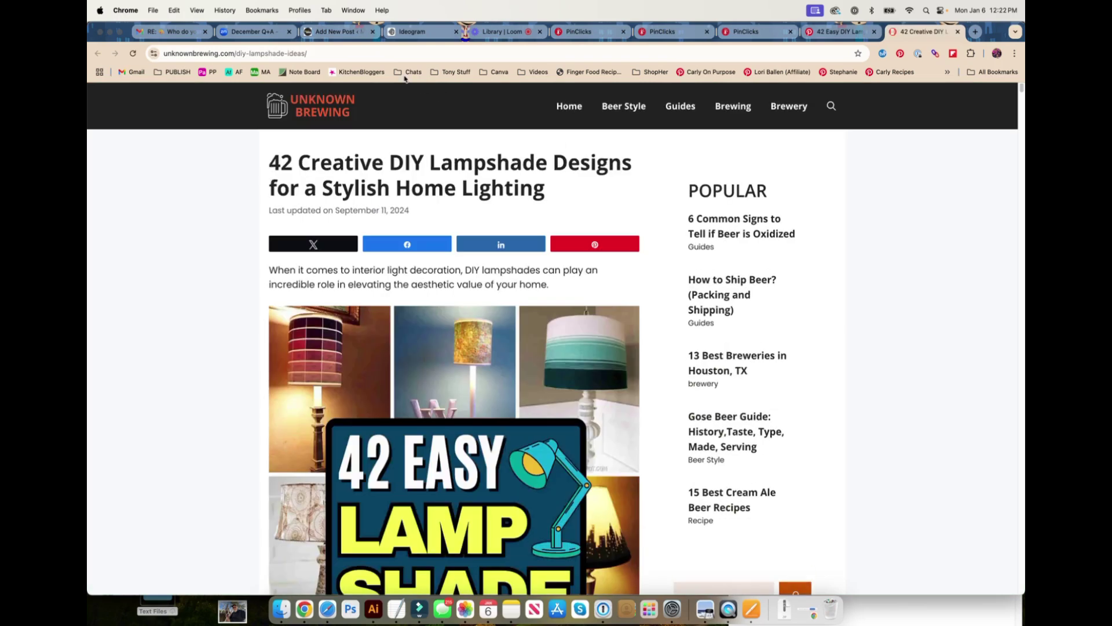
{"action": "left_click", "coordinate": [358, 54]}
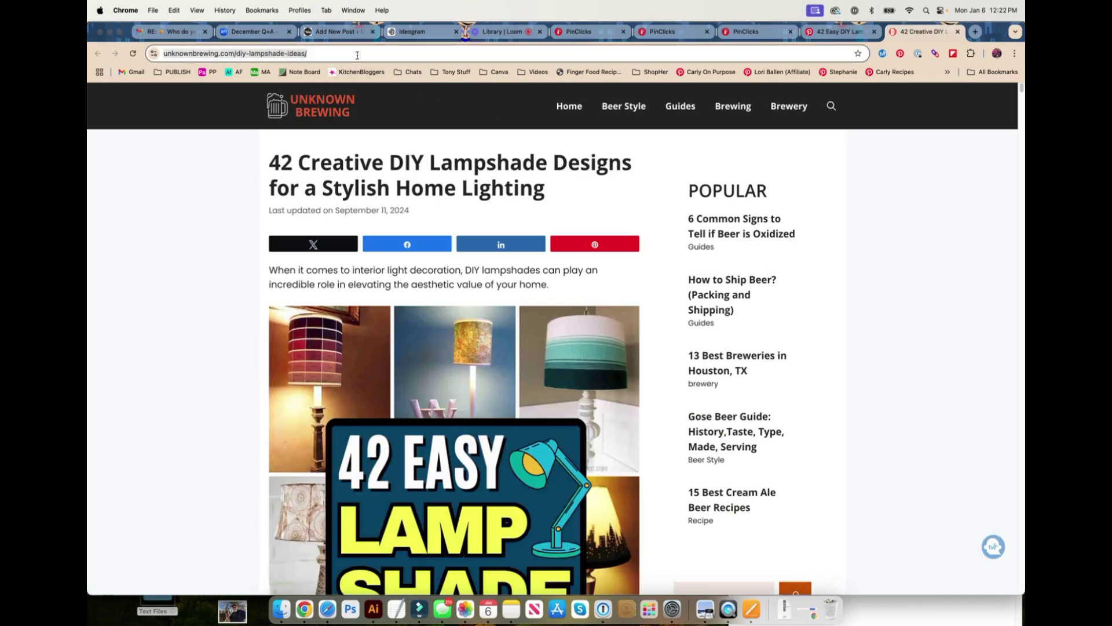
{"action": "scroll", "coordinate": [551, 269], "scroll_direction": "down", "scroll_amount": 15}
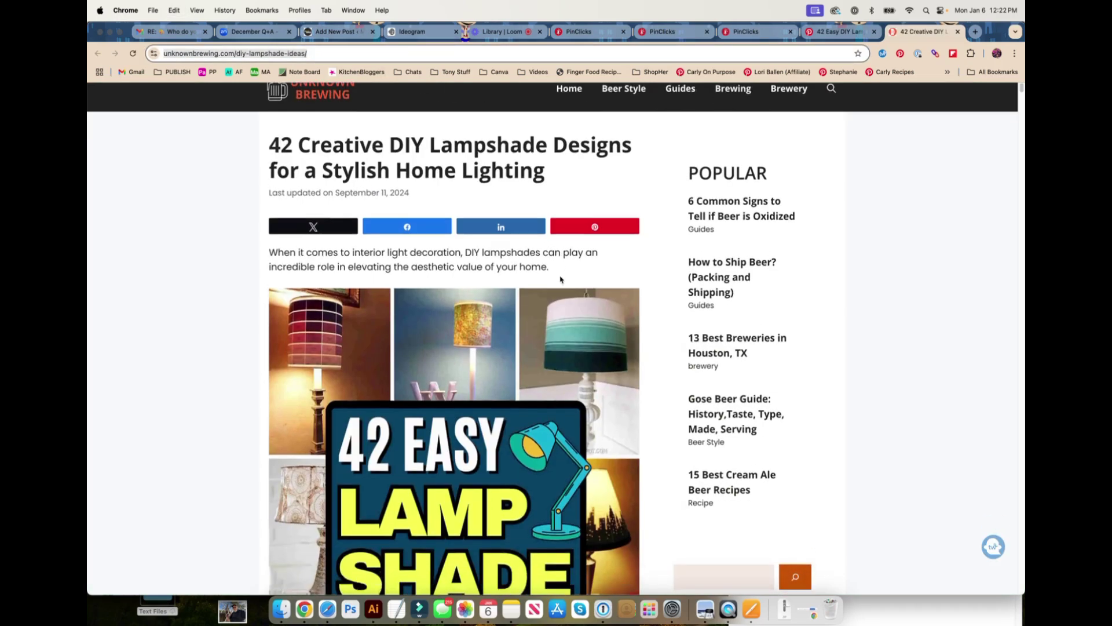
{"action": "scroll", "coordinate": [558, 287], "scroll_direction": "down", "scroll_amount": 15}
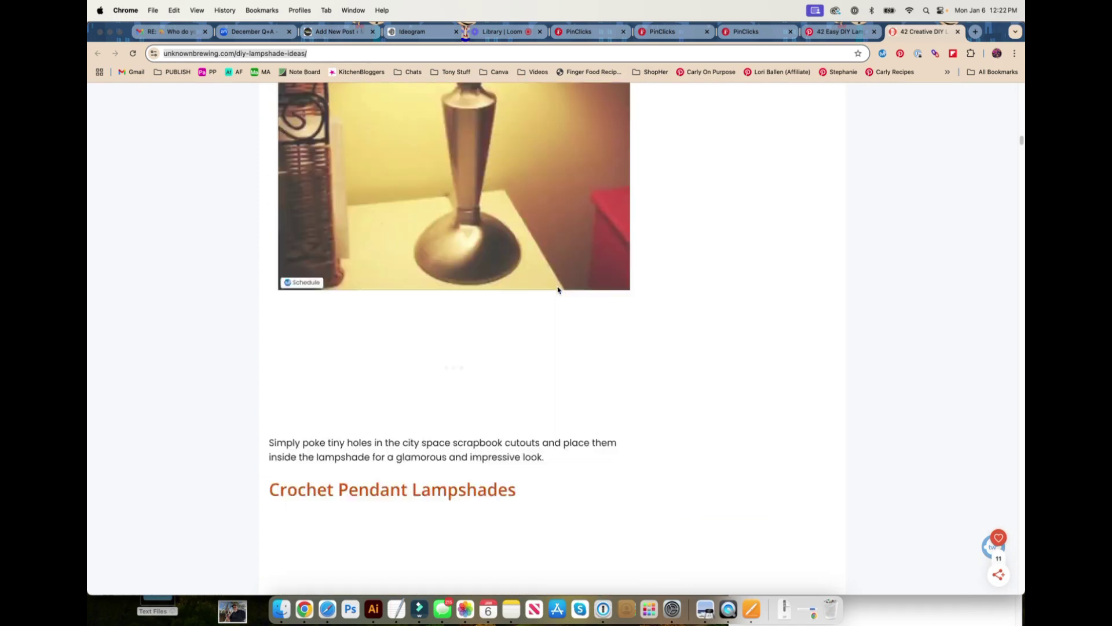
{"action": "scroll", "coordinate": [557, 289], "scroll_direction": "down", "scroll_amount": 20}
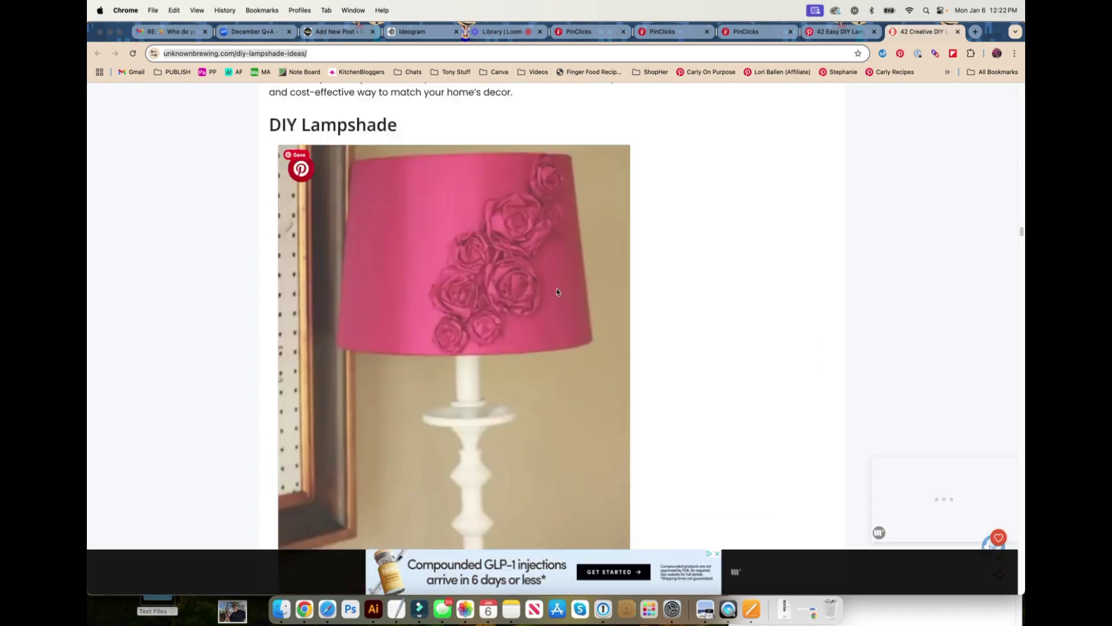
{"action": "key", "text": "Home"}
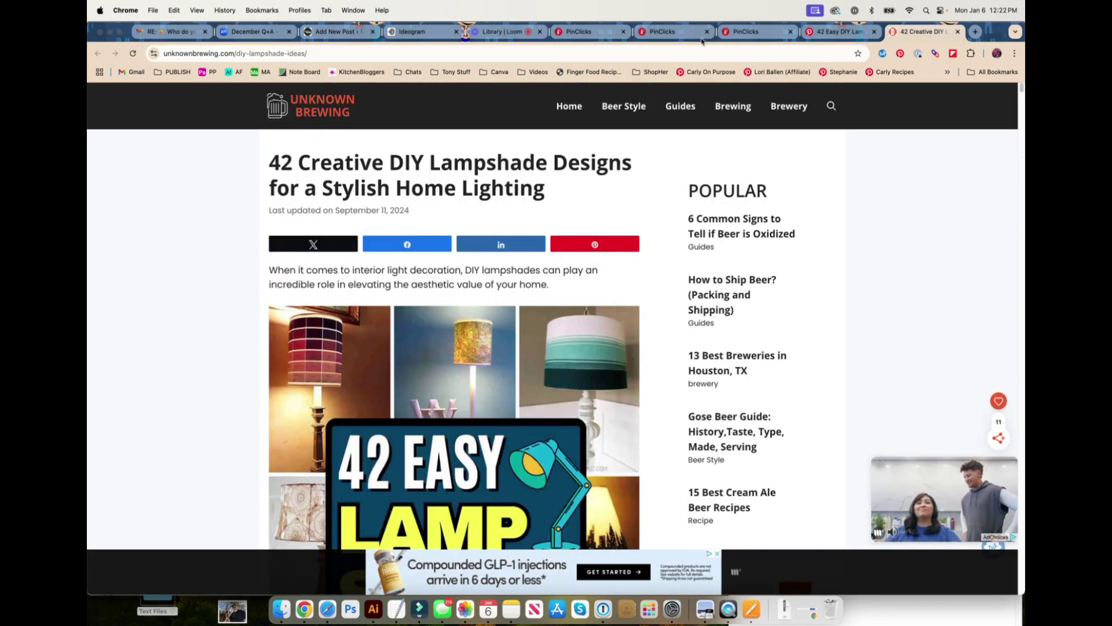
- Search Pinterest for 'unknown brew' and open the Unknown Brewing profile (1.6k followers, 3.8M monthly views)
{"action": "left_click", "coordinate": [839, 32]}
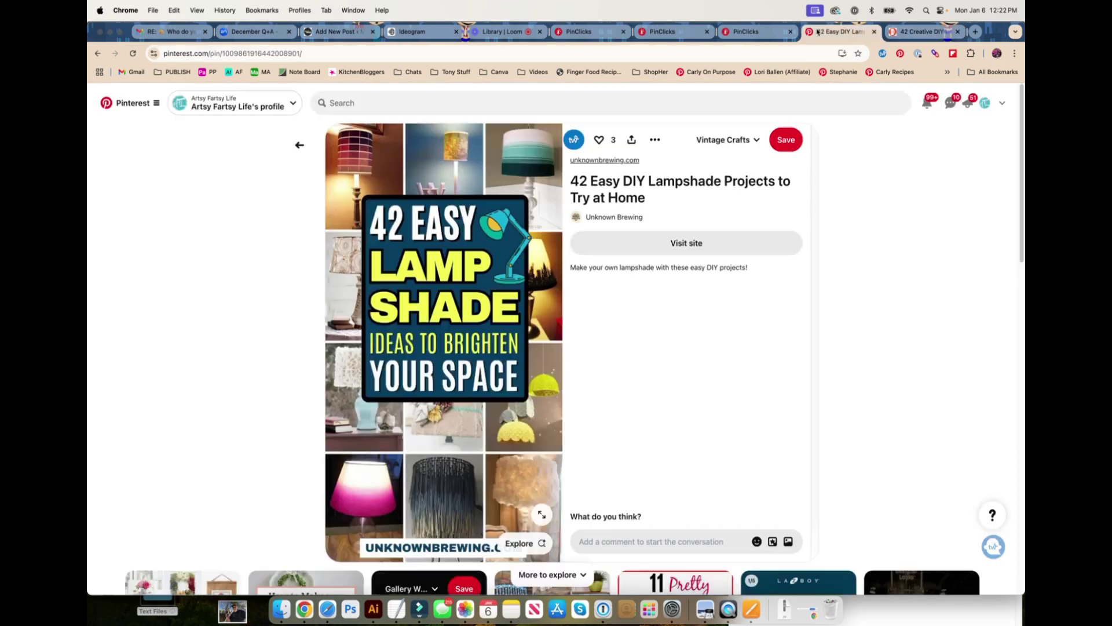
{"action": "left_click", "coordinate": [477, 104]}
{"action": "type", "text": "un"}
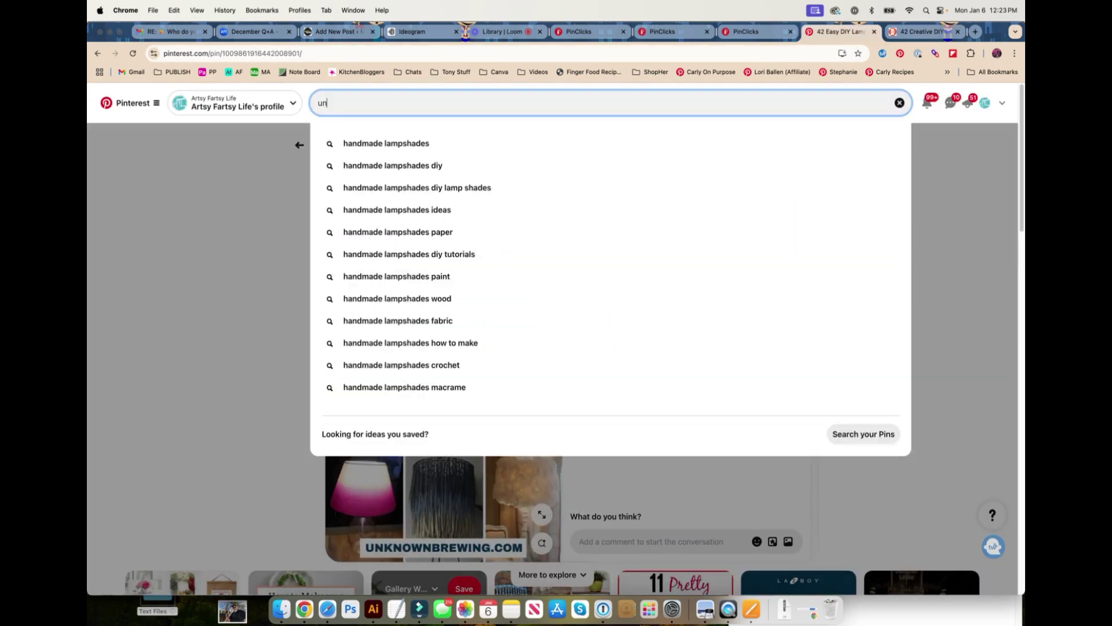
{"action": "type", "text": "known brew"}
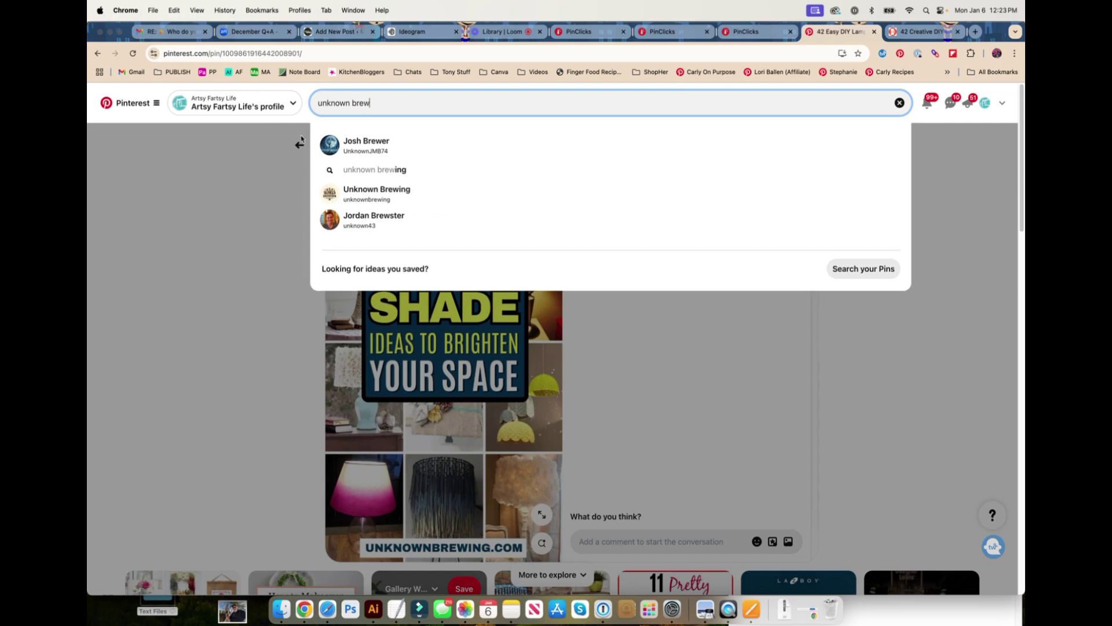
{"action": "left_click", "coordinate": [377, 194]}
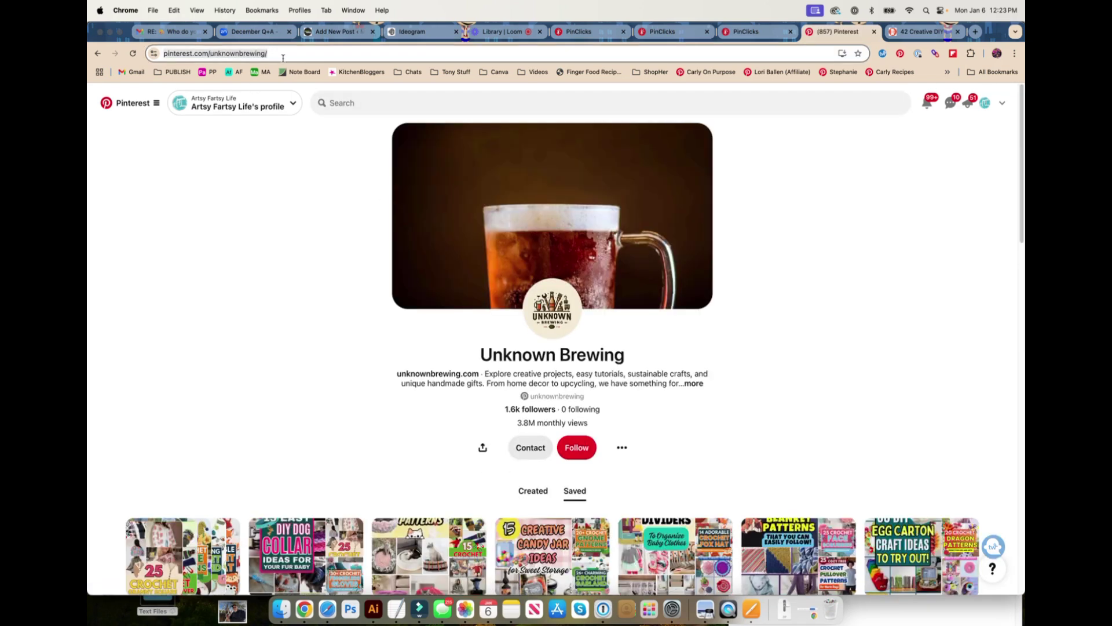
- Look up the pasted Unknown Brewing profile link in Account Explorer and scroll its results (134 ranking keywords)
{"action": "left_click", "coordinate": [753, 31]}
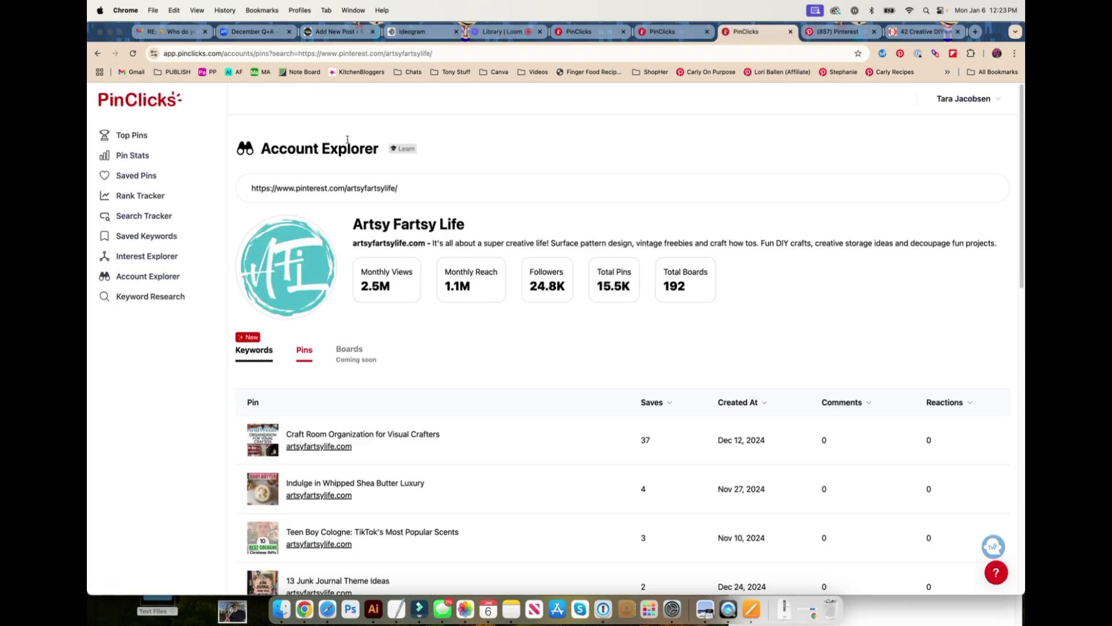
{"action": "left_click", "coordinate": [336, 187]}
{"action": "key", "text": "super+a"}
{"action": "type", "text": "https://www.pinterest.com/unknownbrewing/"}
{"action": "key", "text": "Return"}
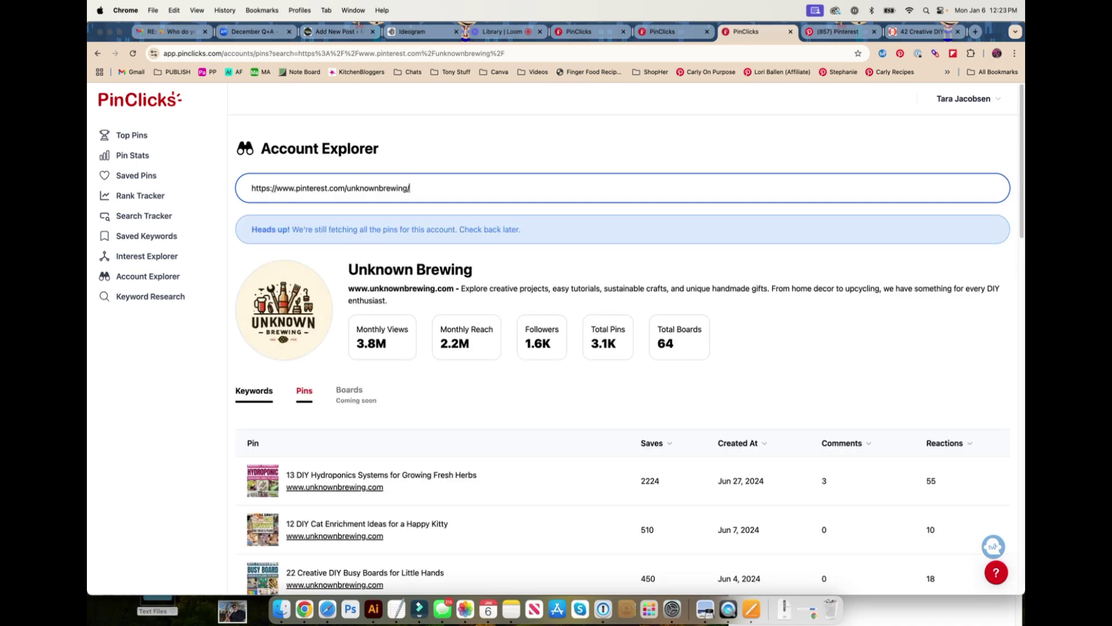
{"action": "scroll", "coordinate": [351, 393], "scroll_direction": "down", "scroll_amount": 2}
{"action": "scroll", "coordinate": [351, 393], "scroll_direction": "down", "scroll_amount": 1}
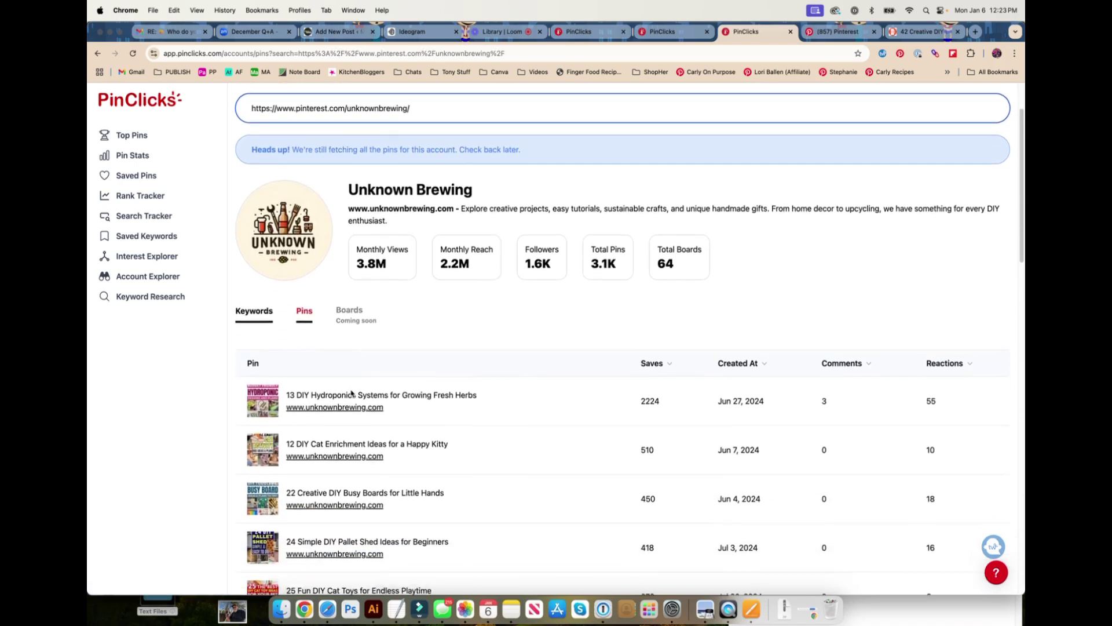
{"action": "mouse_move", "coordinate": [351, 393]}
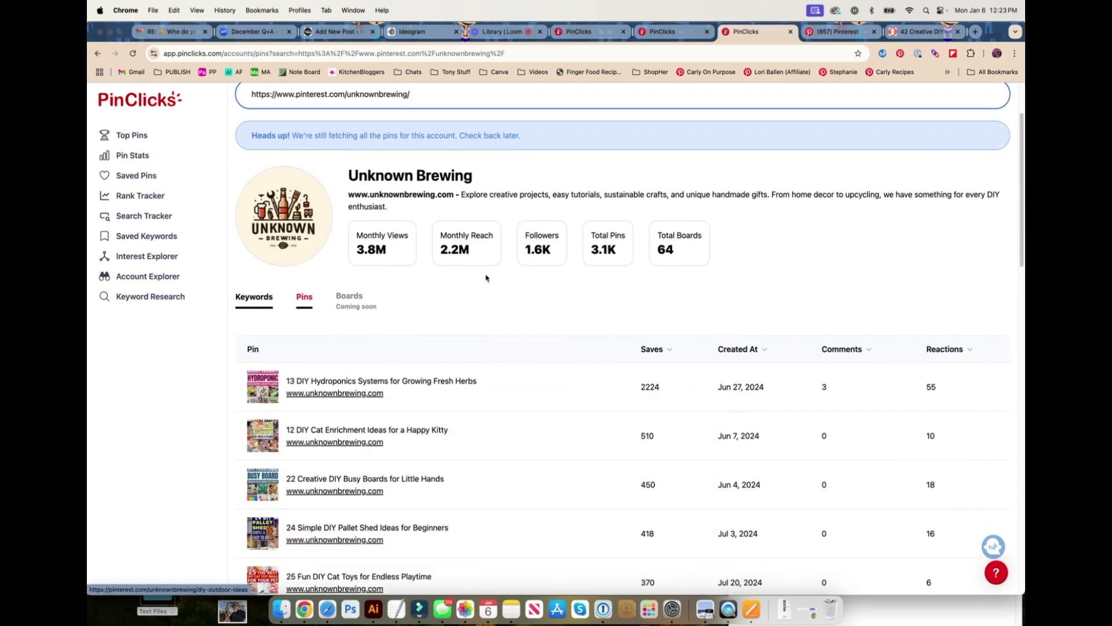
{"action": "scroll", "coordinate": [472, 302], "scroll_direction": "down", "scroll_amount": 1}
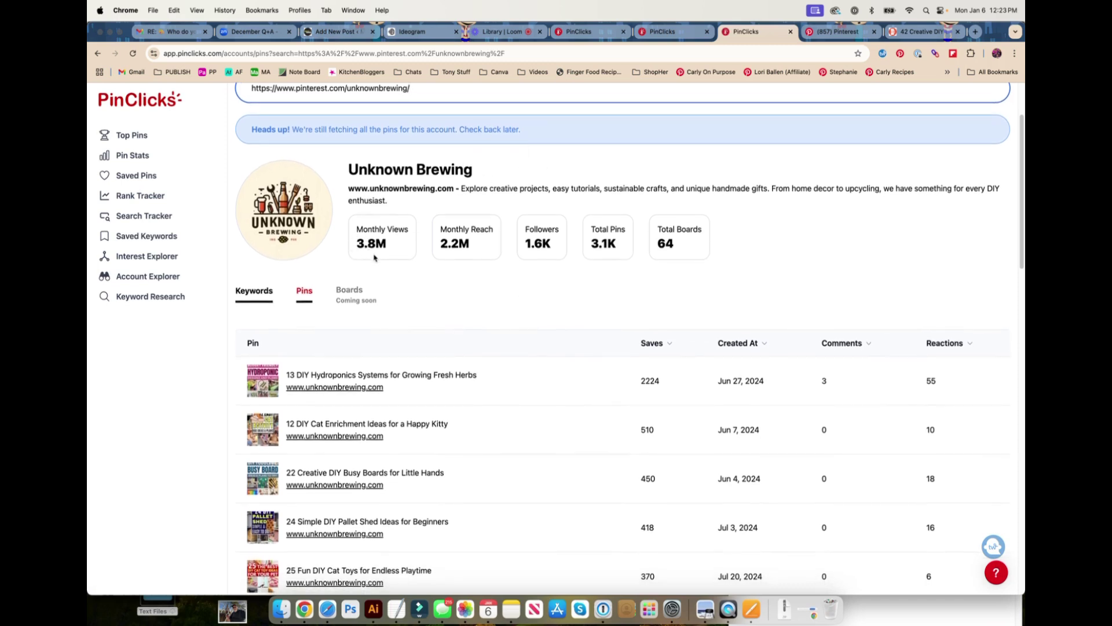
{"action": "scroll", "coordinate": [342, 243], "scroll_direction": "down", "scroll_amount": 3}
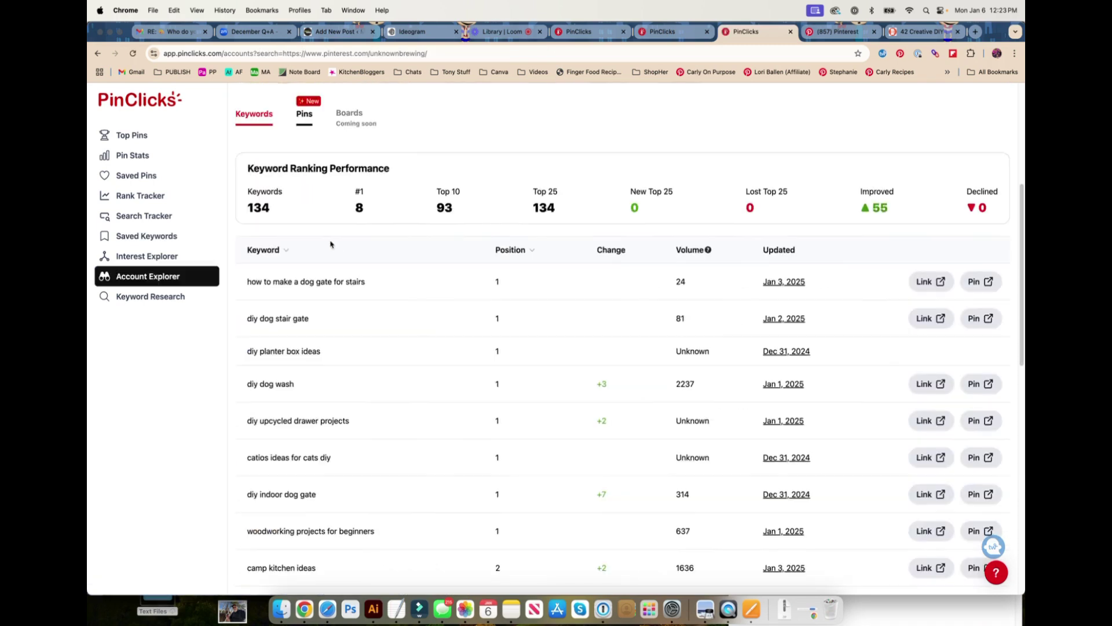
- Scroll Unknown Brewing's ranking keywords, briefly highlighting 'diy dog wash'
{"action": "scroll", "coordinate": [331, 244], "scroll_direction": "down", "scroll_amount": 2}
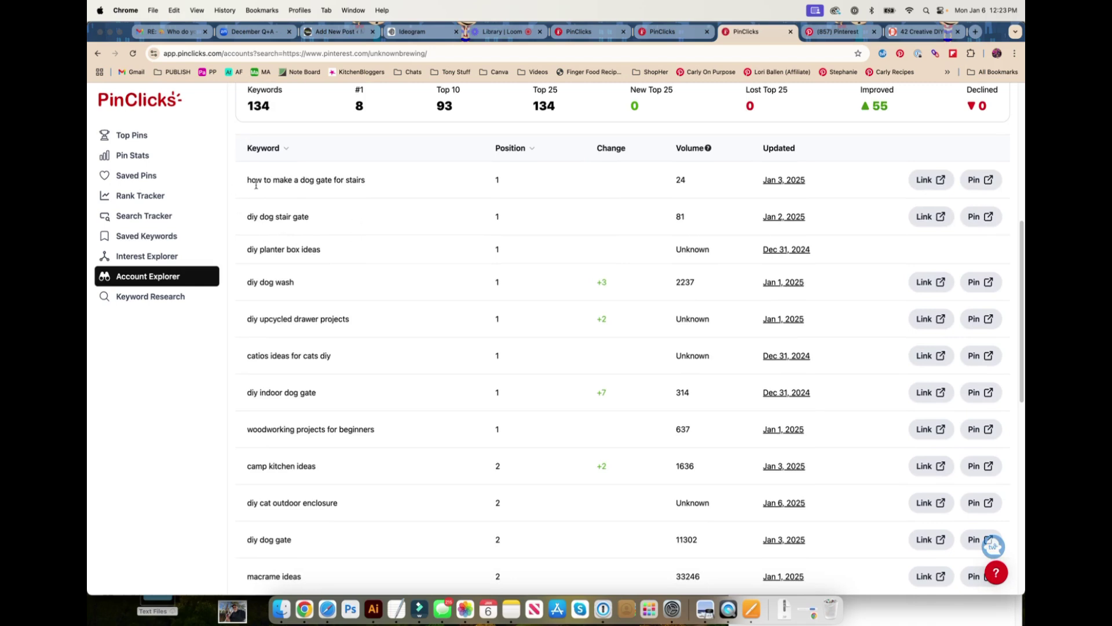
{"action": "scroll", "coordinate": [315, 263], "scroll_direction": "down", "scroll_amount": 1}
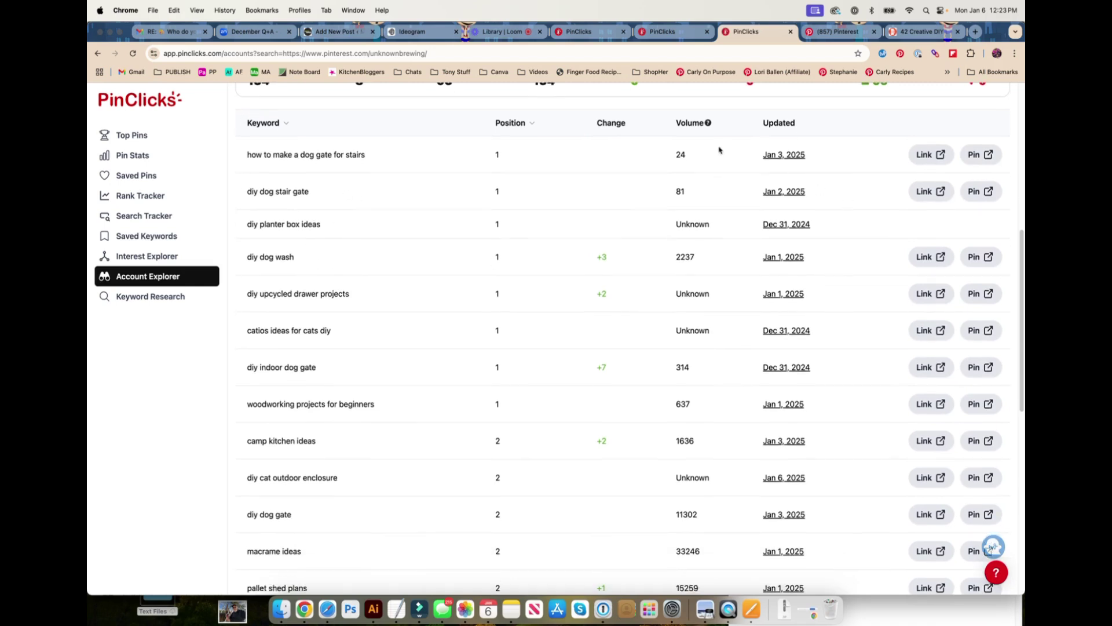
{"action": "triple_click", "coordinate": [258, 259]}
{"action": "scroll", "coordinate": [665, 304], "scroll_direction": "down", "scroll_amount": 4}
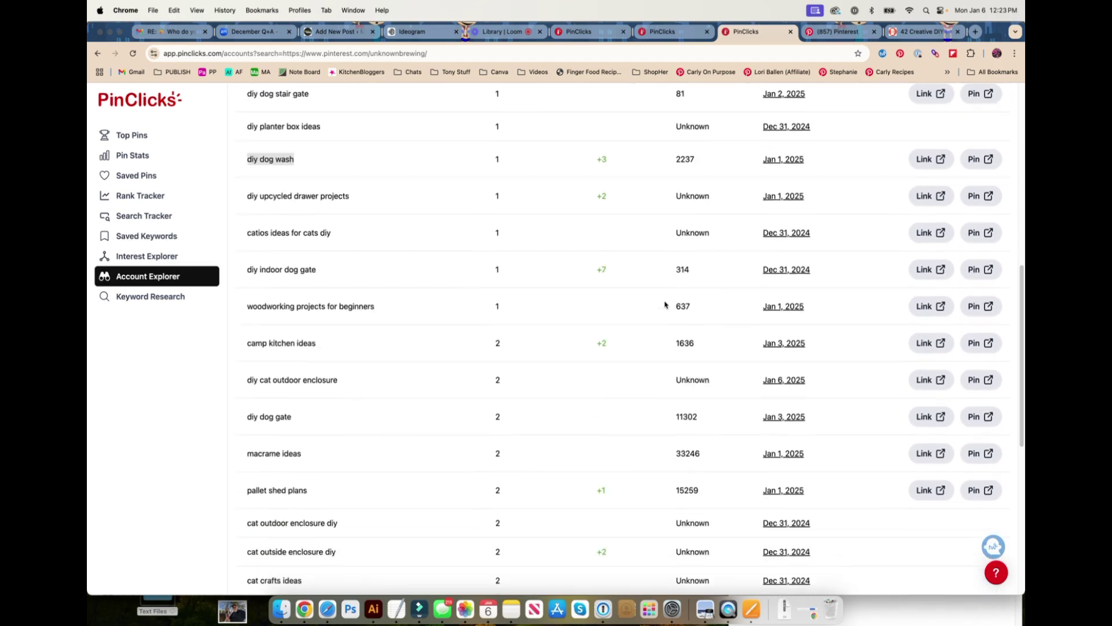
{"action": "scroll", "coordinate": [665, 304], "scroll_direction": "down", "scroll_amount": 1}
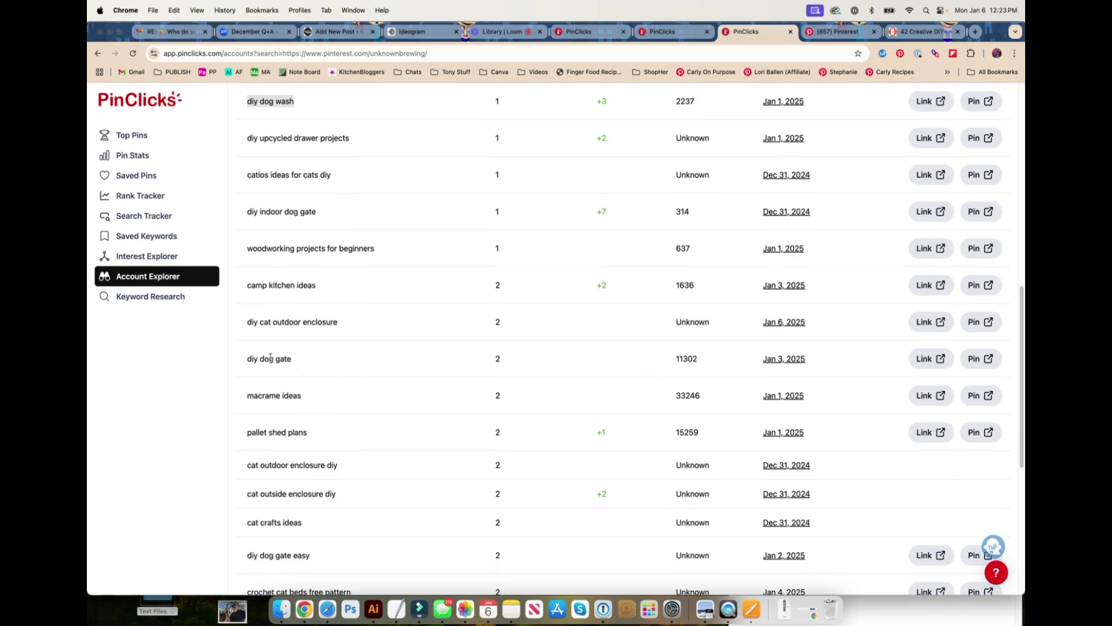
{"action": "left_click", "coordinate": [265, 357]}
- Note 'diy dog gate' volume 11302 and view its '23 Easy DIY Dog Gate Ideas' pin, then close it
{"action": "double_click", "coordinate": [681, 361]}
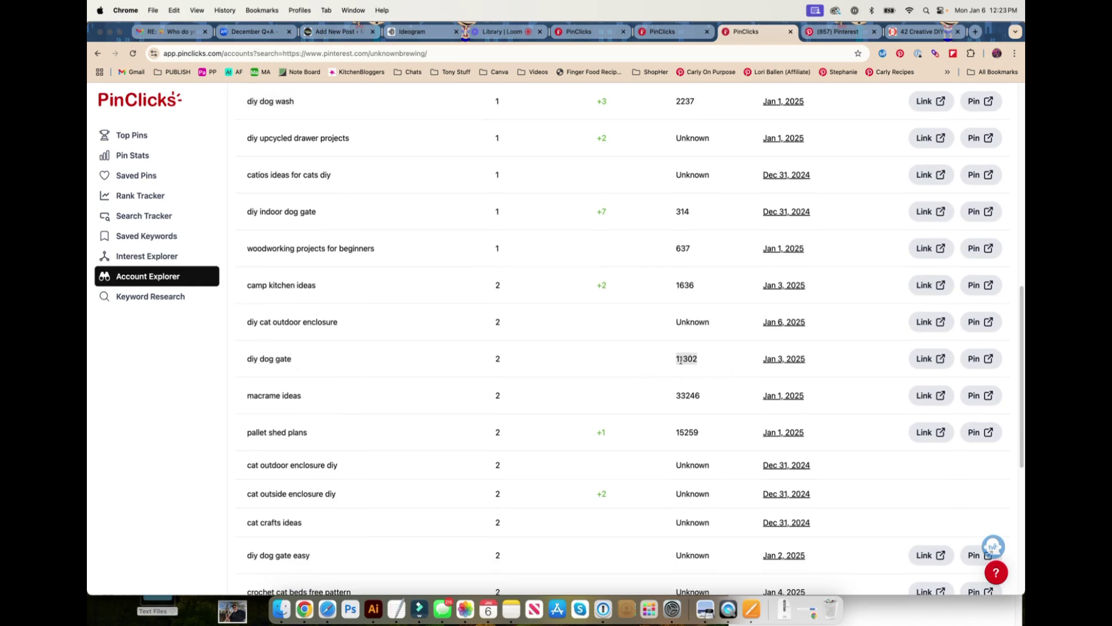
{"action": "left_click", "coordinate": [978, 359]}
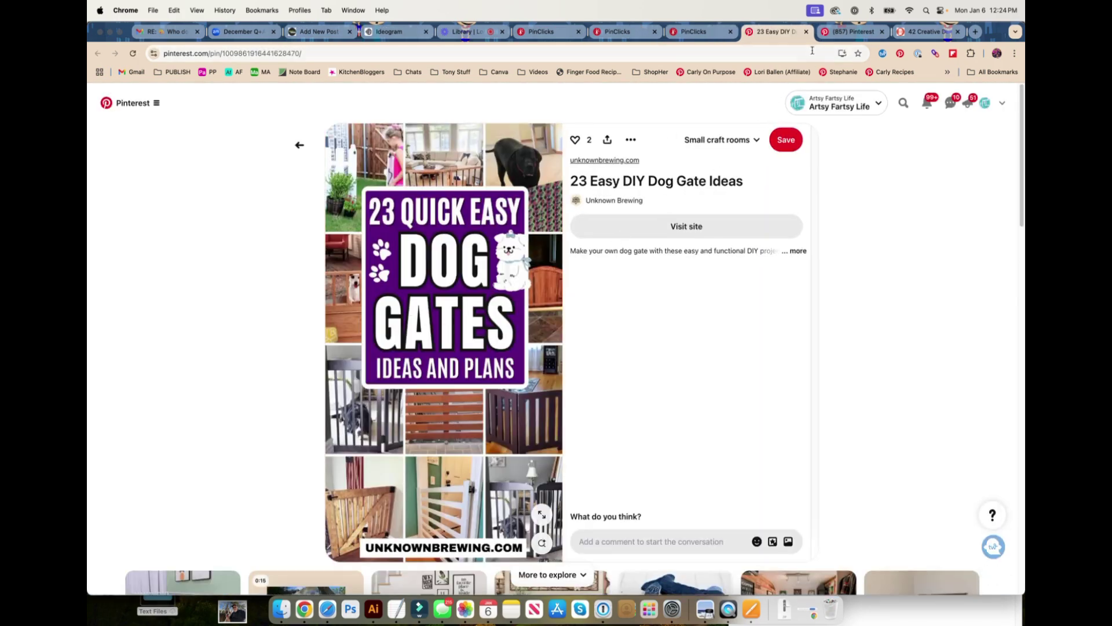
{"action": "left_click", "coordinate": [806, 31]}
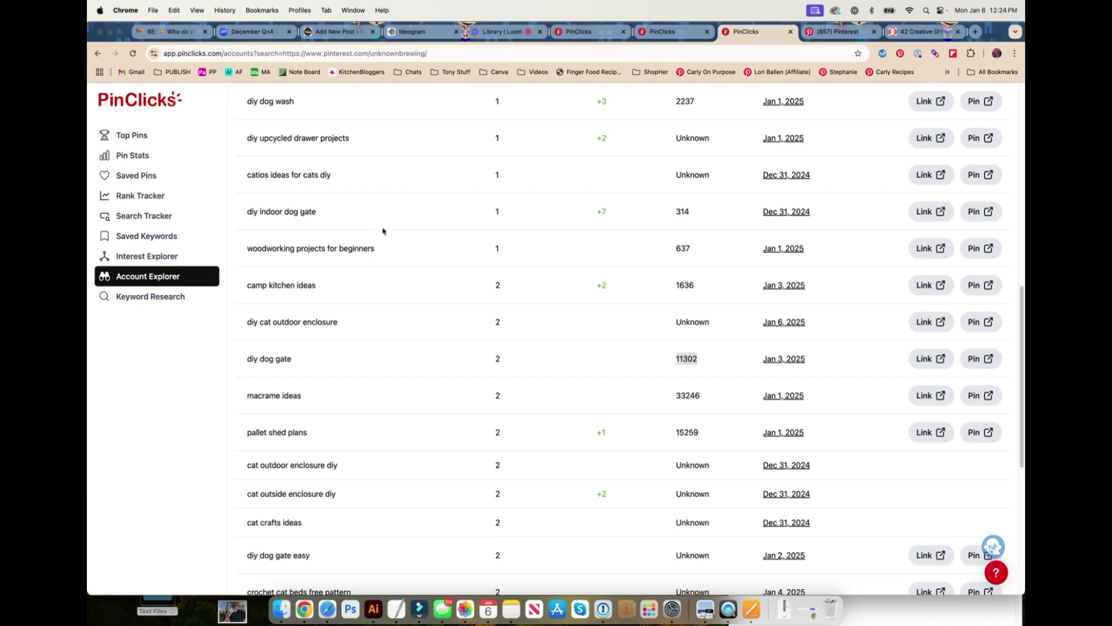
- Search Keyword Research for 'handmade lampshades' and scroll results: 7,100 volume, 466 for 'diy', 76 for 'ideas'
{"action": "left_click", "coordinate": [137, 298]}
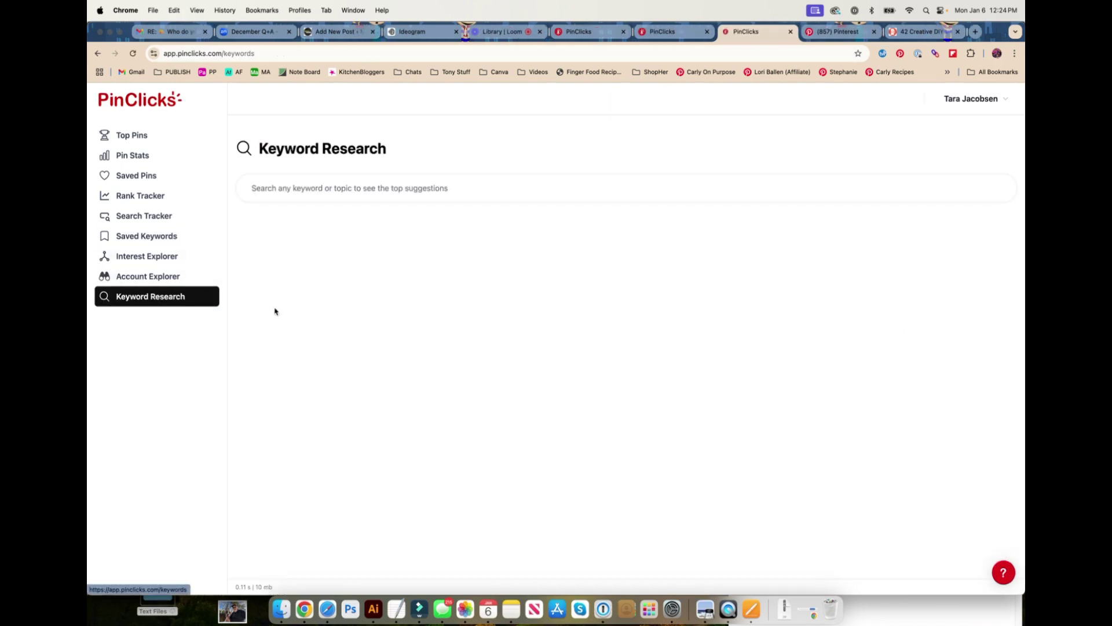
{"action": "left_click", "coordinate": [391, 188]}
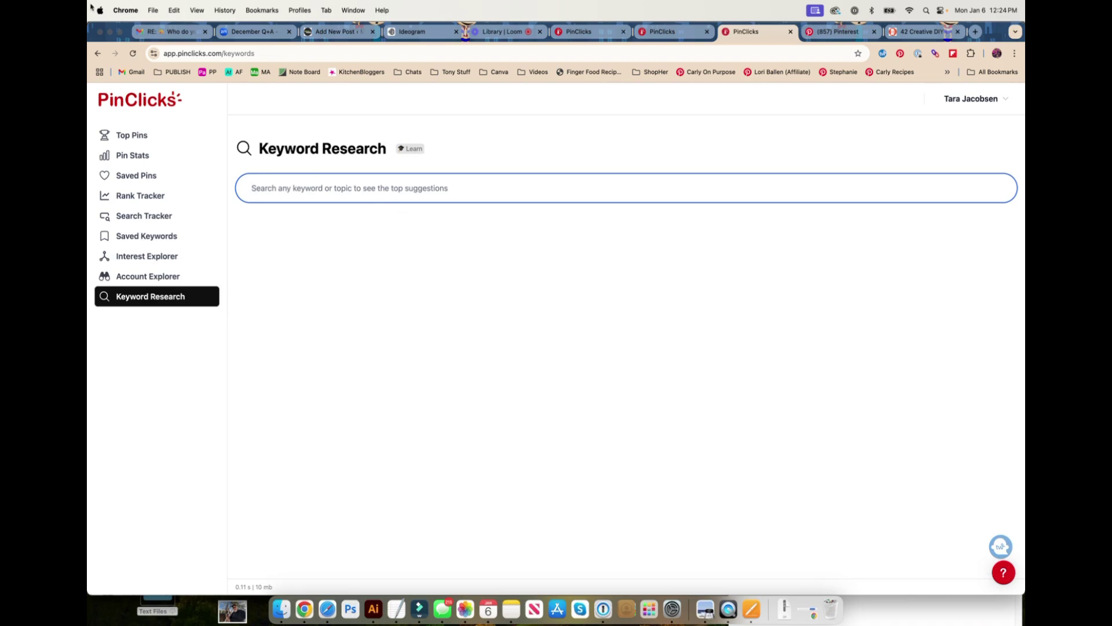
{"action": "type", "text": "hand"}
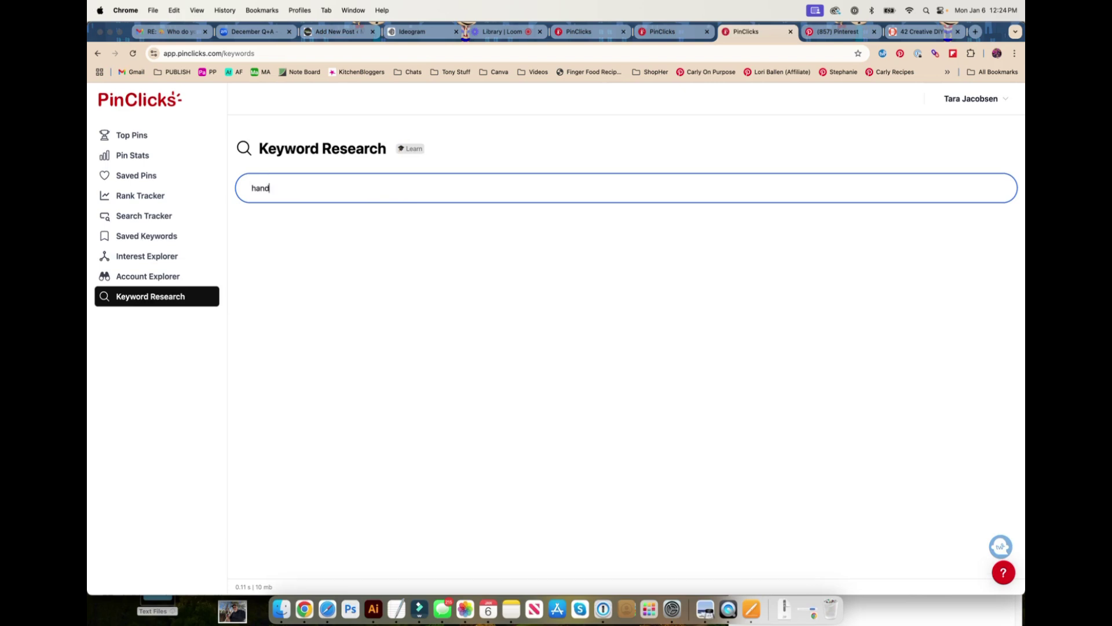
{"action": "type", "text": "made lampshades"}
{"action": "key", "text": "Return"}
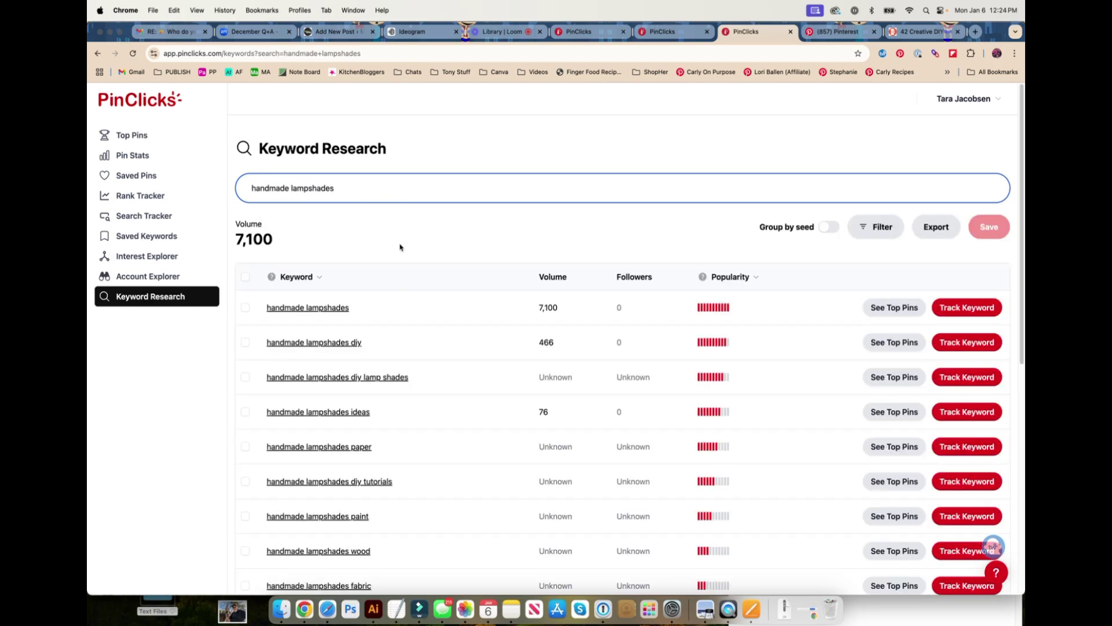
{"action": "scroll", "coordinate": [396, 248], "scroll_direction": "down", "scroll_amount": 3}
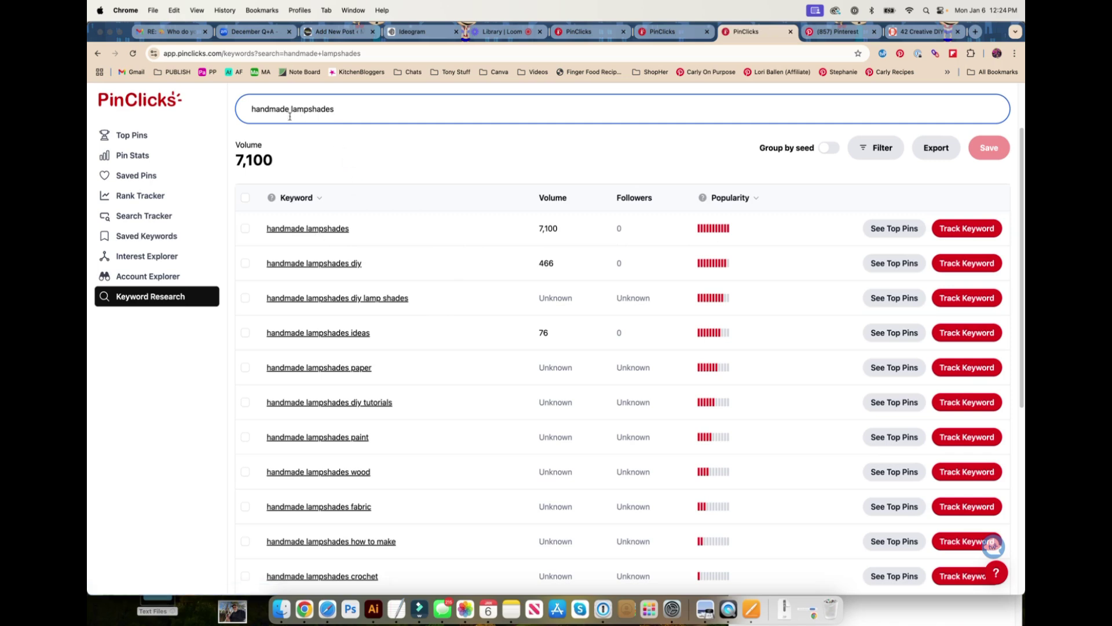
{"action": "left_click", "coordinate": [739, 236]}
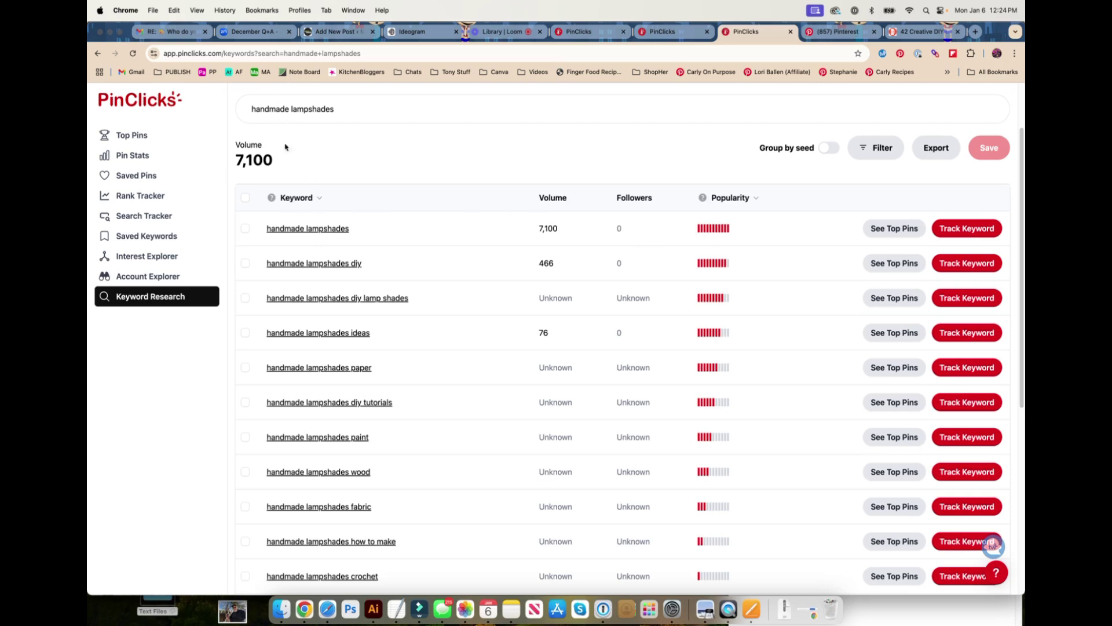
{"action": "scroll", "coordinate": [340, 244], "scroll_direction": "down", "scroll_amount": 1}
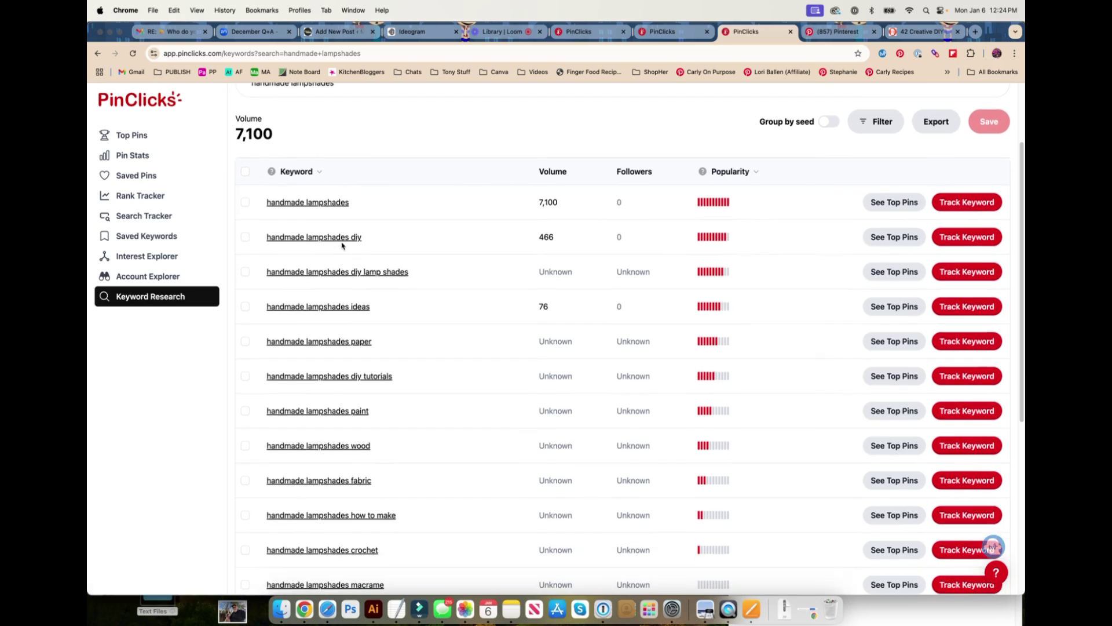
{"action": "scroll", "coordinate": [341, 243], "scroll_direction": "down", "scroll_amount": 2}
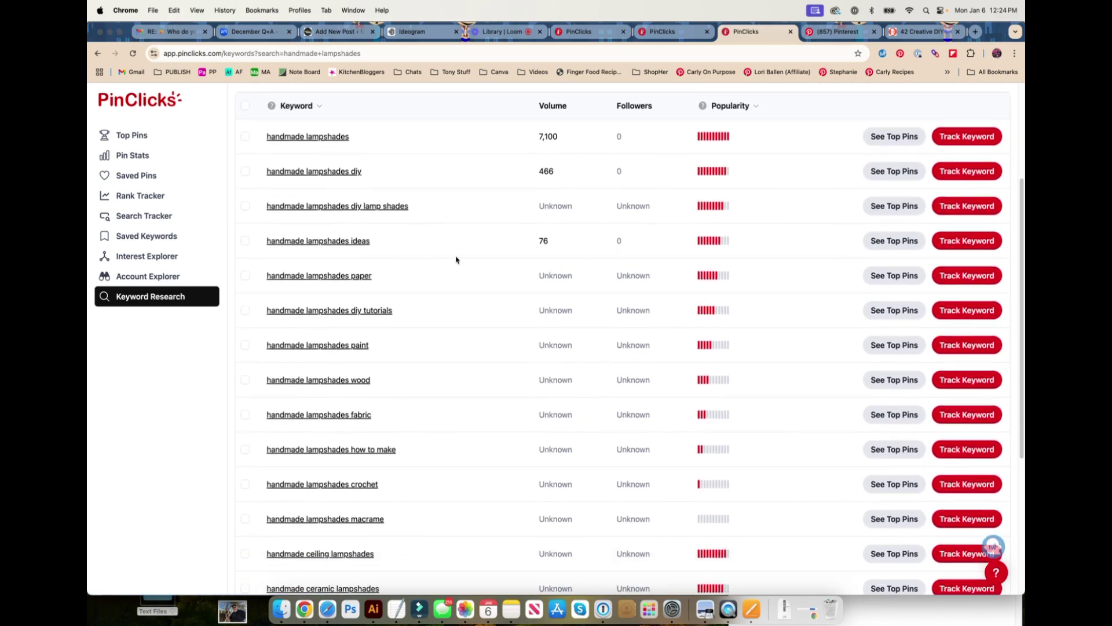
{"action": "scroll", "coordinate": [447, 284], "scroll_direction": "down", "scroll_amount": 1}
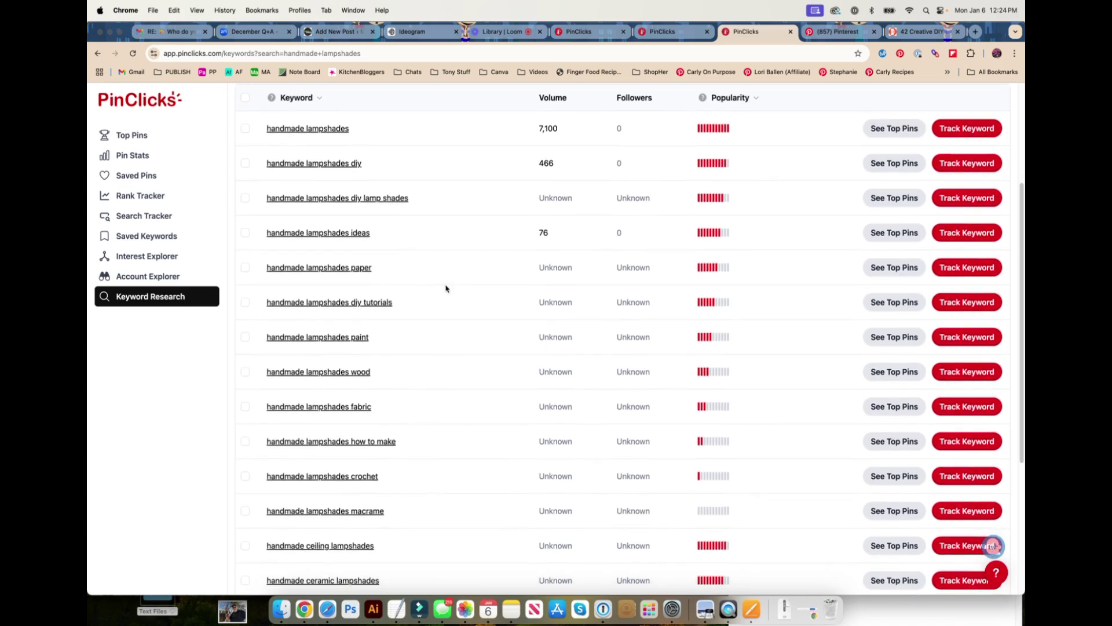
{"action": "scroll", "coordinate": [446, 288], "scroll_direction": "down", "scroll_amount": 1}
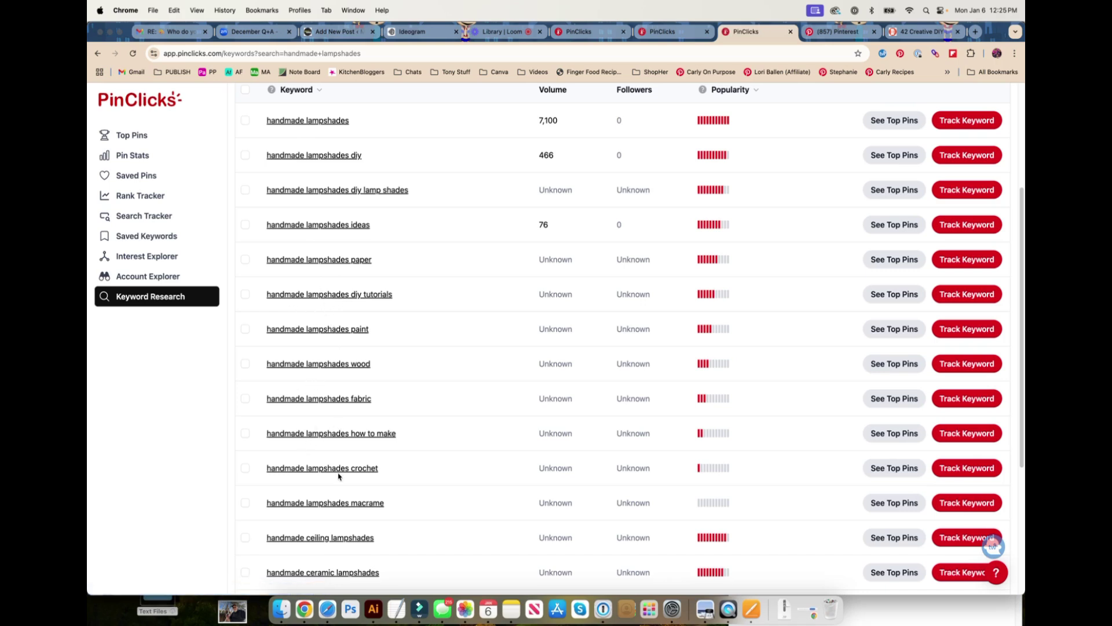
{"action": "scroll", "coordinate": [340, 476], "scroll_direction": "down", "scroll_amount": 1}
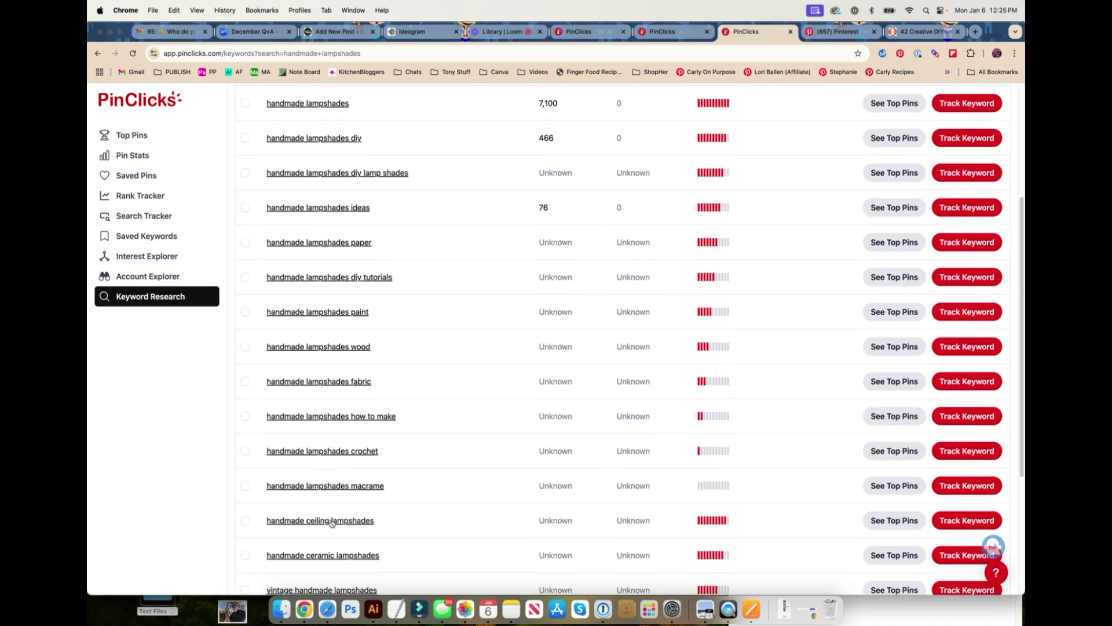
- Check 'handmade ceiling lampshades' alone, then close it, the Unknown Brewing profile and the lampshade article
{"action": "left_click", "coordinate": [332, 521]}
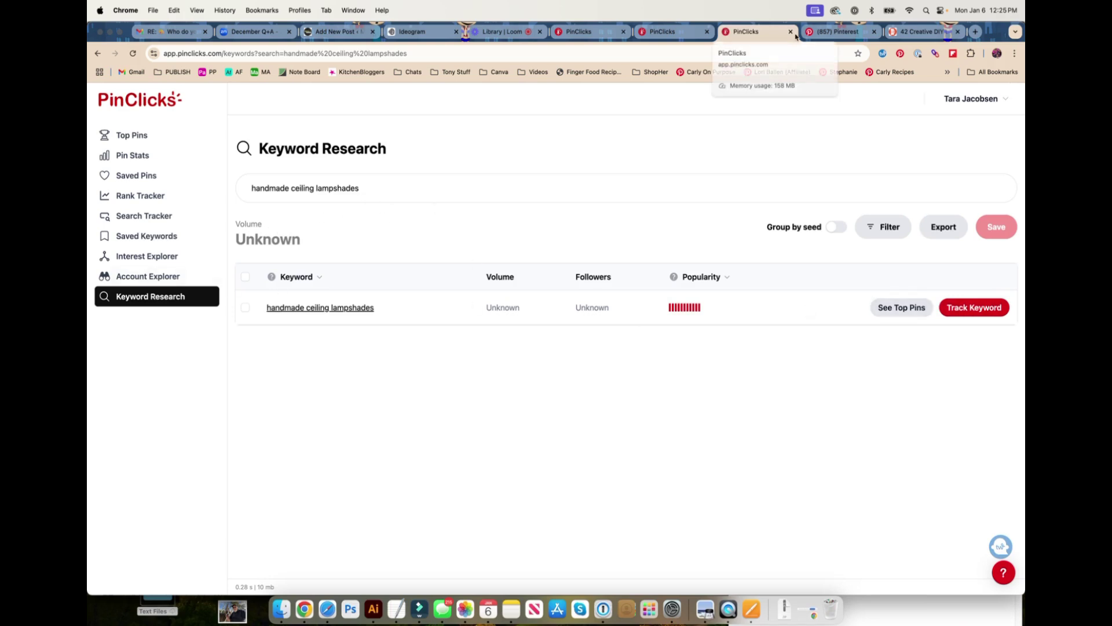
{"action": "key", "text": "super+w"}
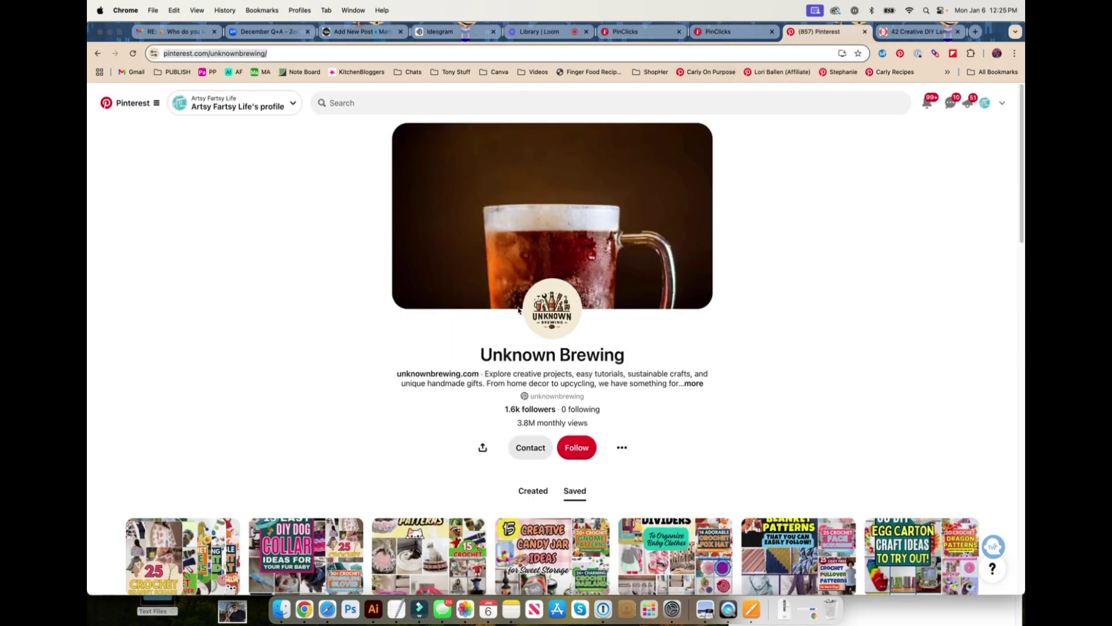
{"action": "left_click", "coordinate": [863, 32]}
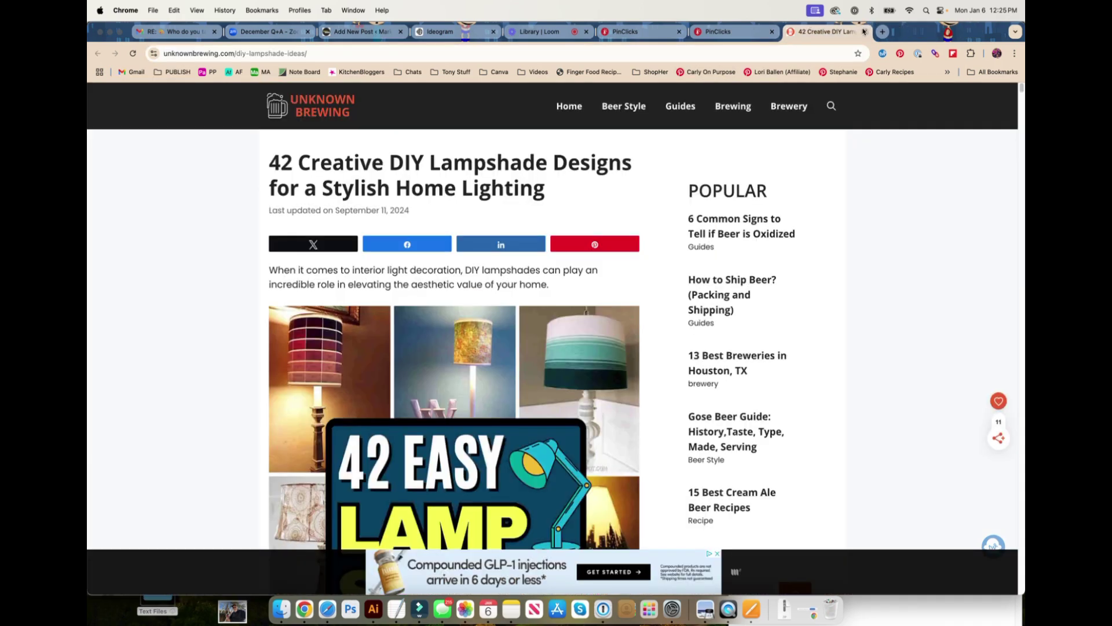
{"action": "left_click", "coordinate": [863, 31]}
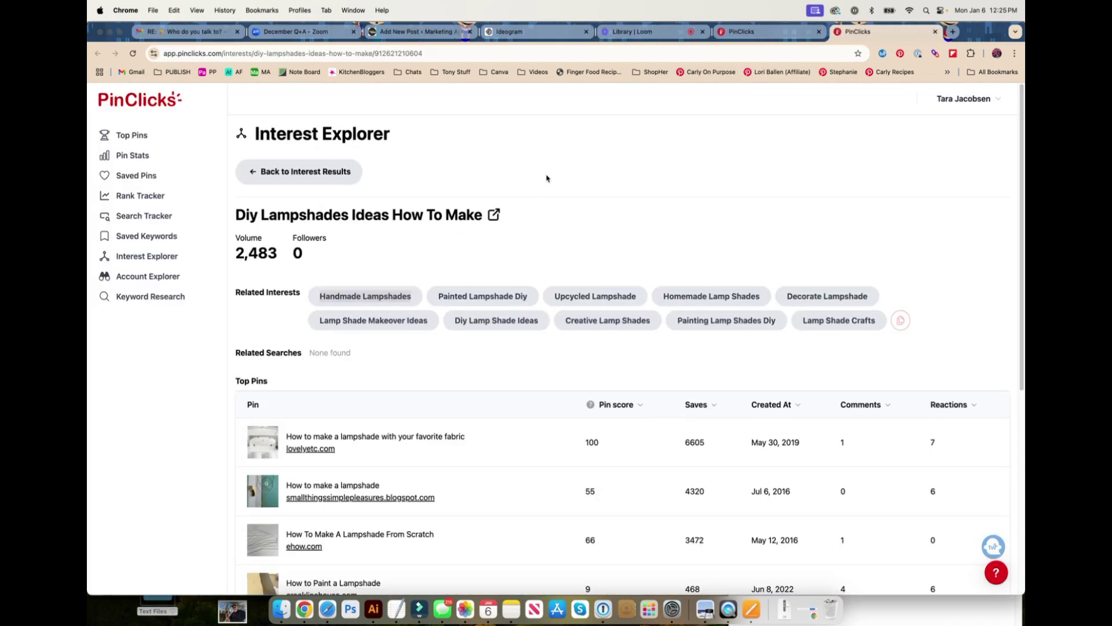